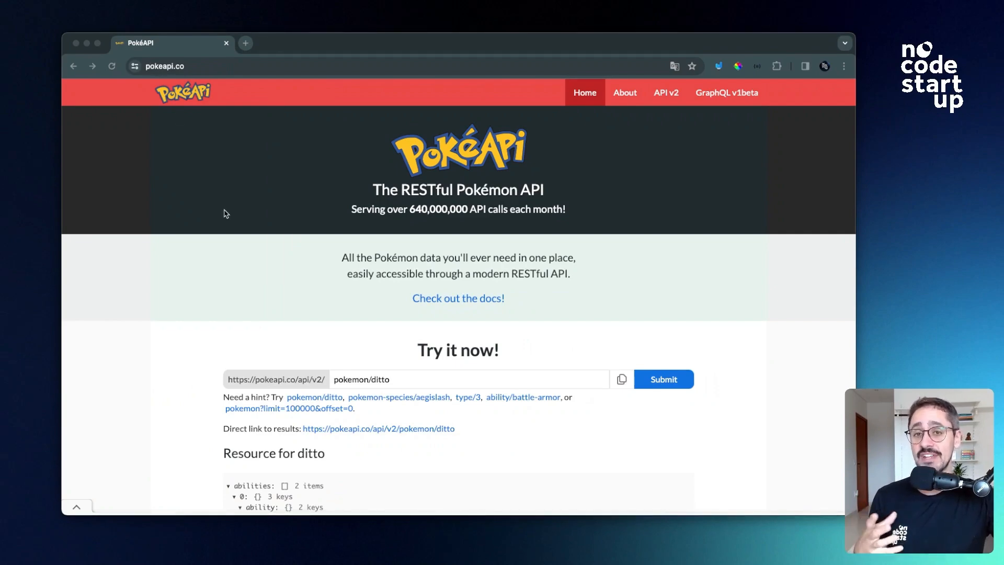
Request the pokemon/charmander resource in the PokéAPI "Try it now!" form
scroll(152, 365, "down", 5)
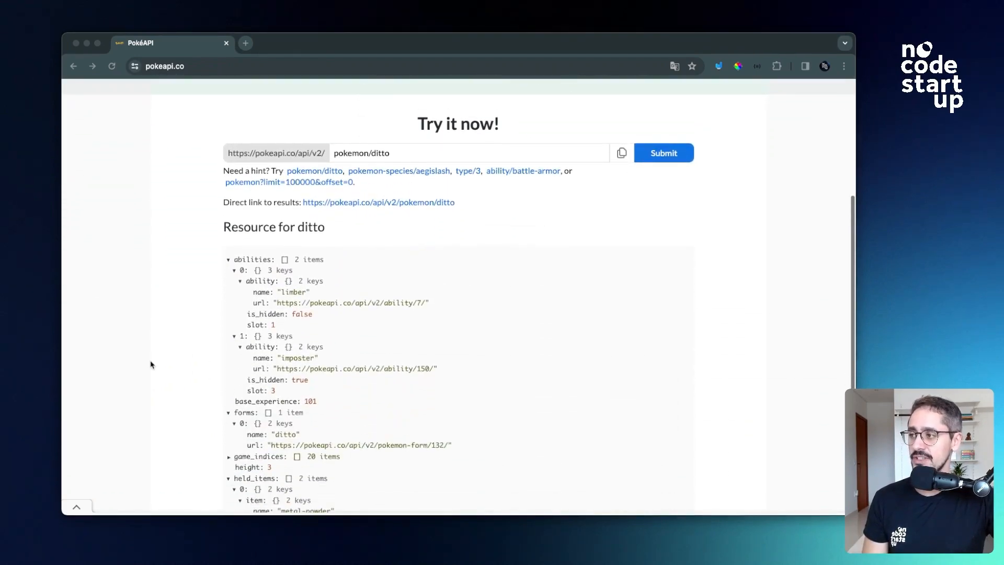
scroll(150, 364, "down", 4)
scroll(759, 215, "up", 8)
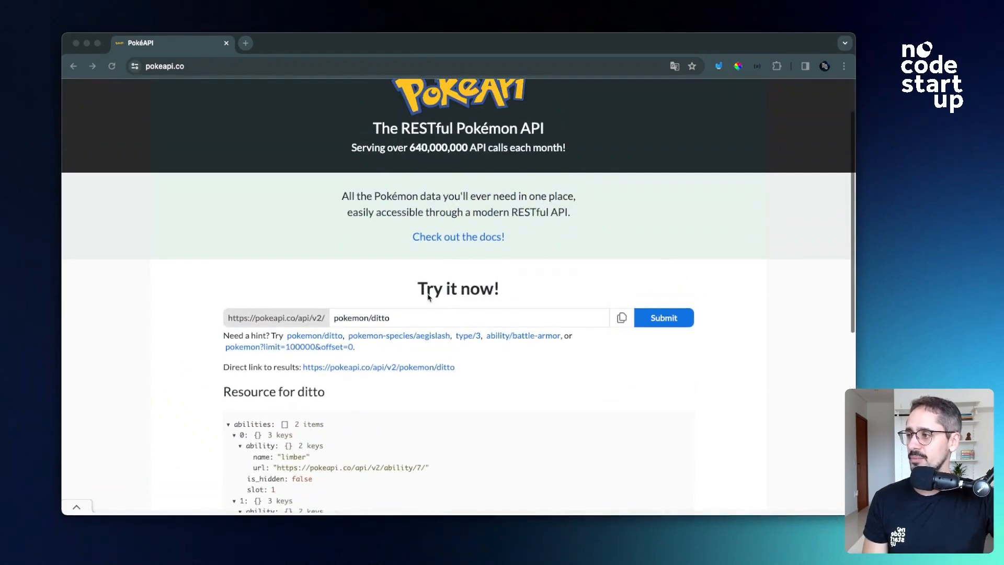
left_click(376, 319)
left_click_drag(371, 319, 391, 319)
type("ch")
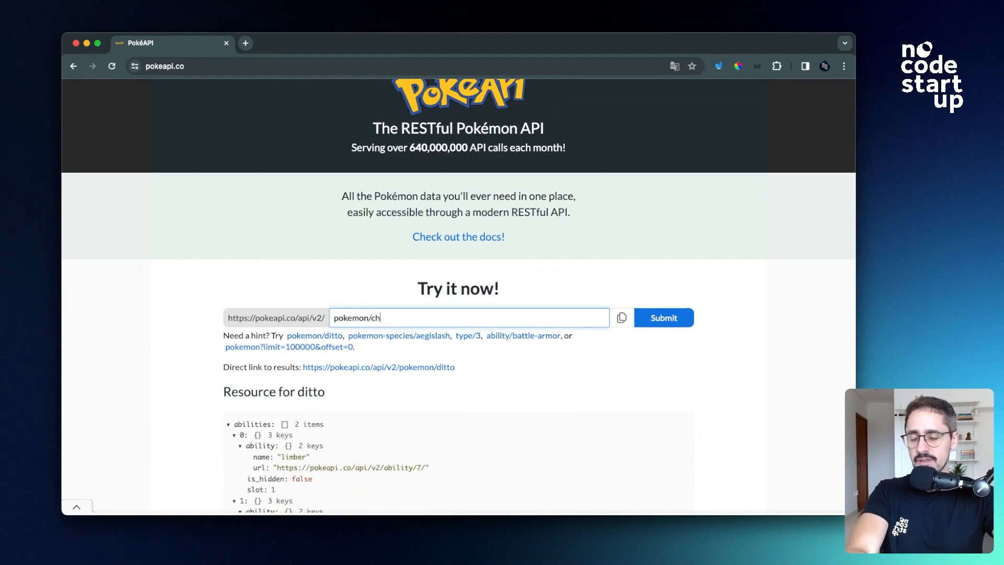
type("armander")
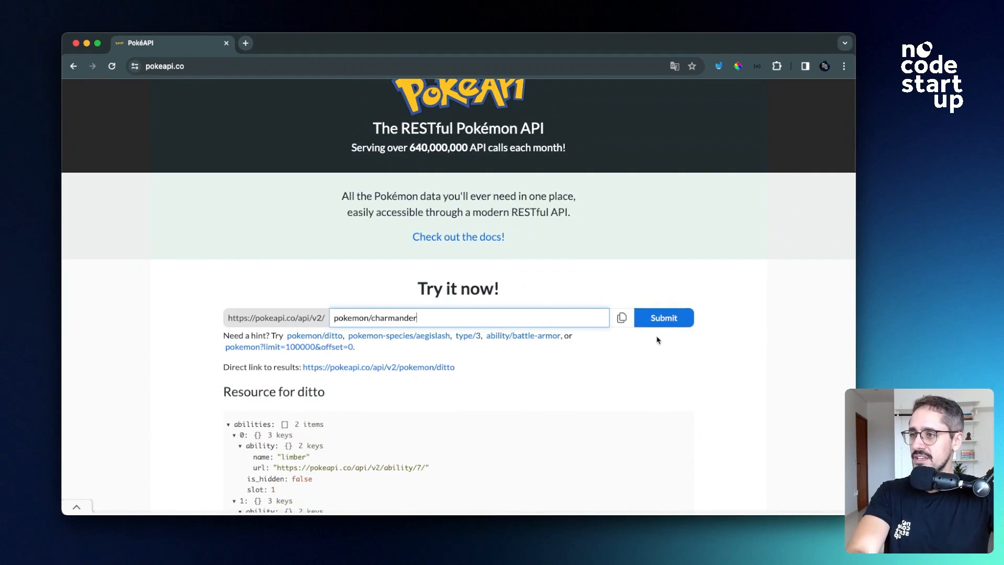
left_click(665, 325)
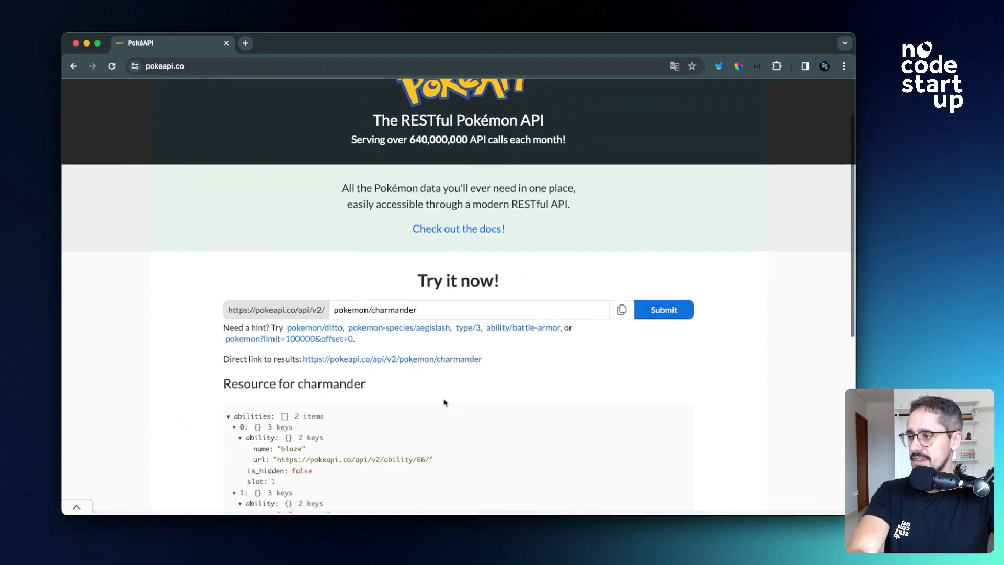
Collapse both abilities entries, the forms list and the types list in the charmander resource
scroll(444, 400, "down", 5)
scroll(444, 401, "up", 2)
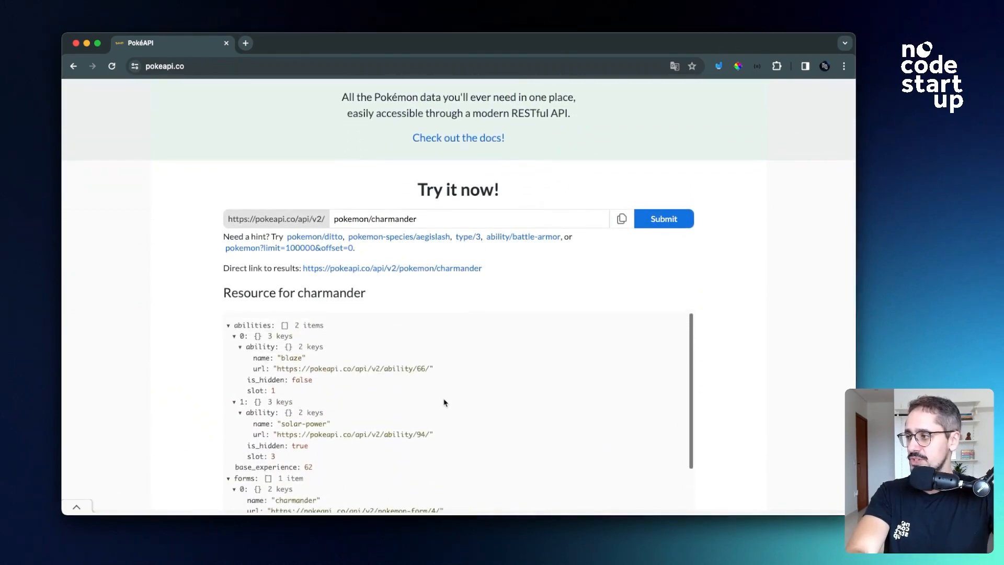
left_click(240, 348)
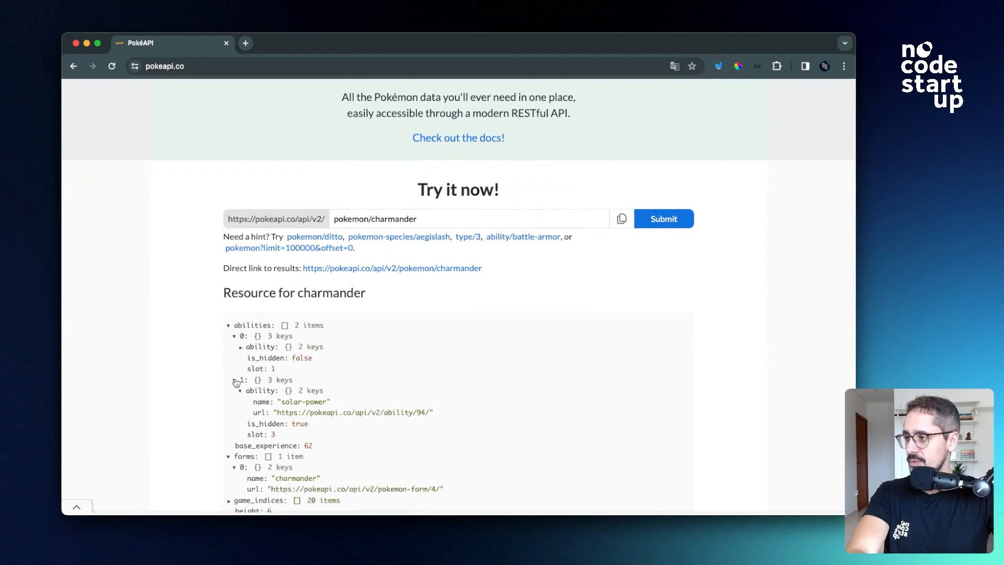
left_click(235, 380)
left_click(234, 337)
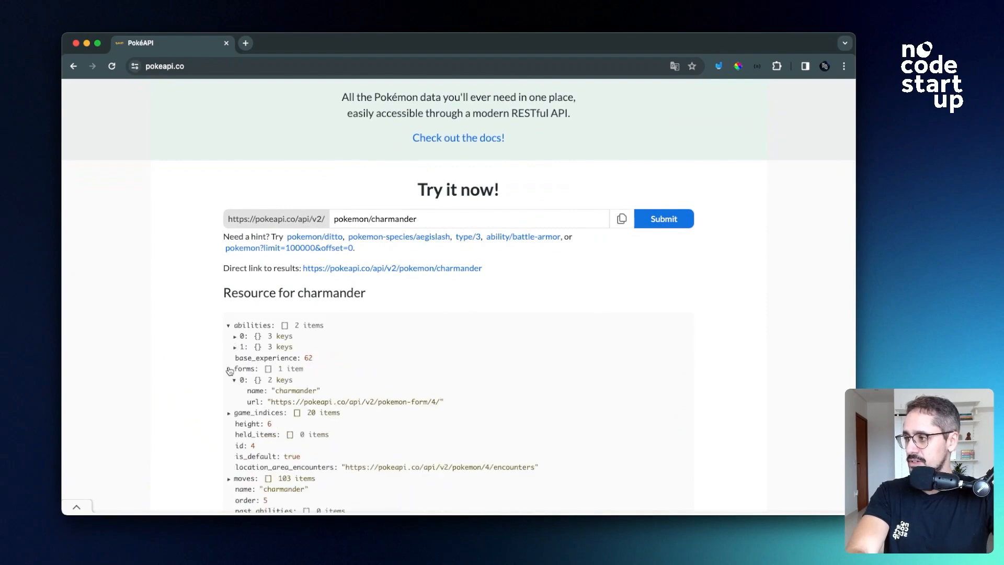
left_click(229, 369)
scroll(260, 442, "down", 5)
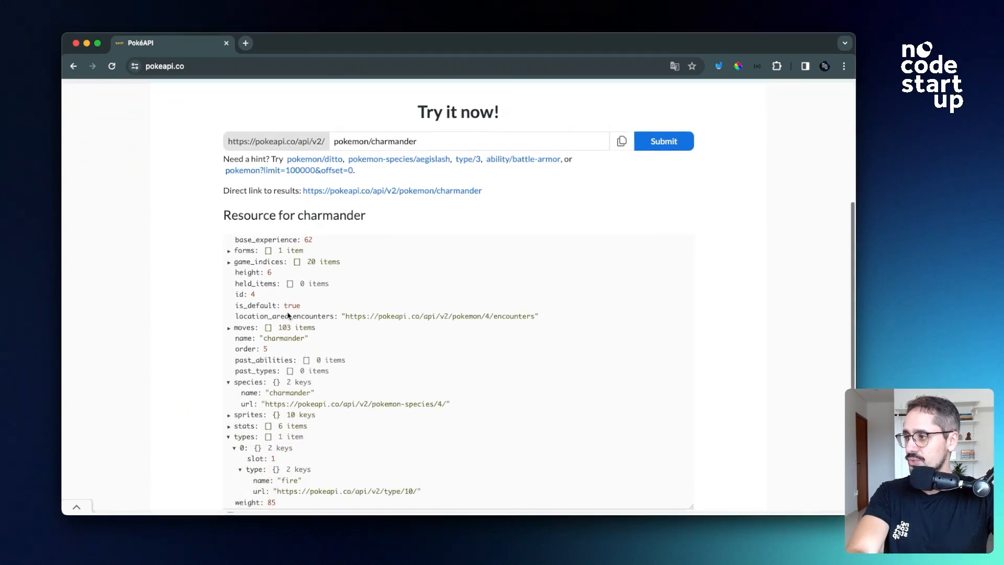
left_click(229, 438)
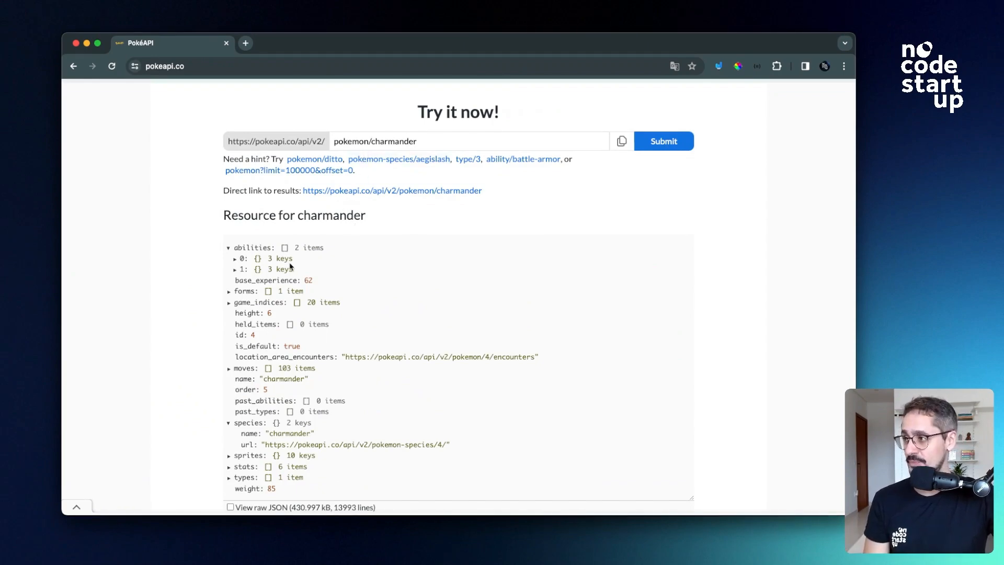
Copy the charmander request URL and load it in a new browser tab
scroll(203, 263, "up", 5)
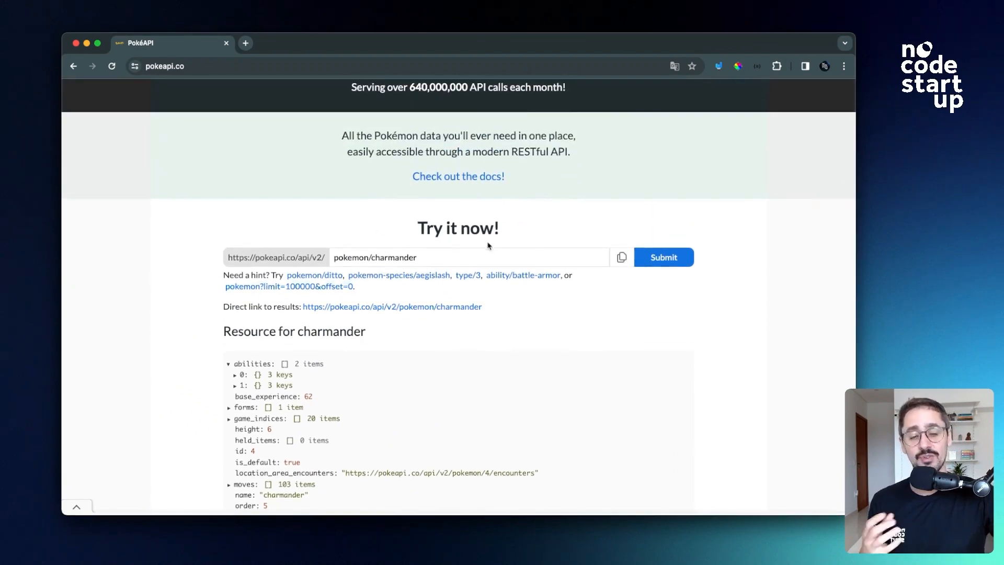
left_click(622, 259)
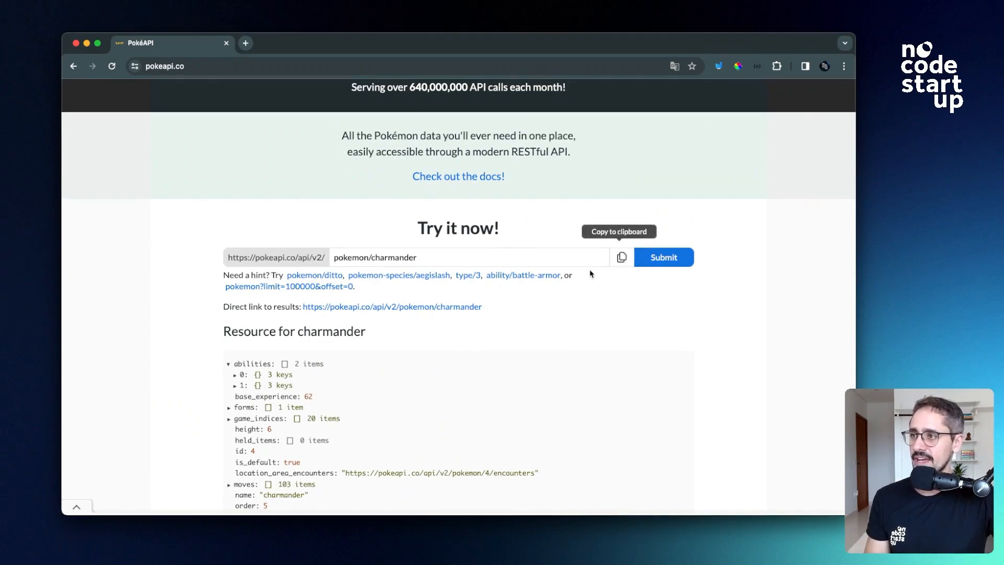
left_click(245, 43)
left_click(224, 66)
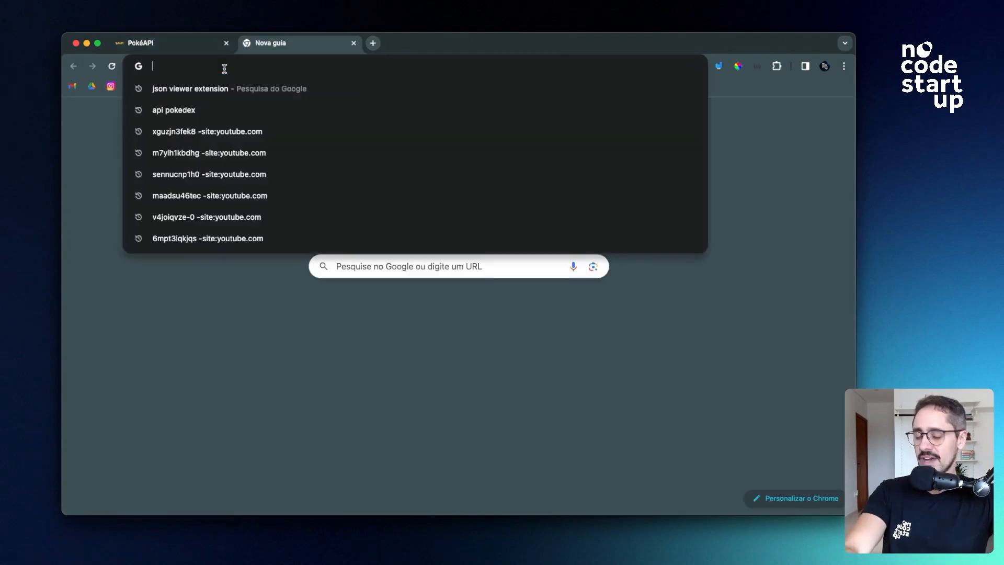
key("super+v")
key("Return")
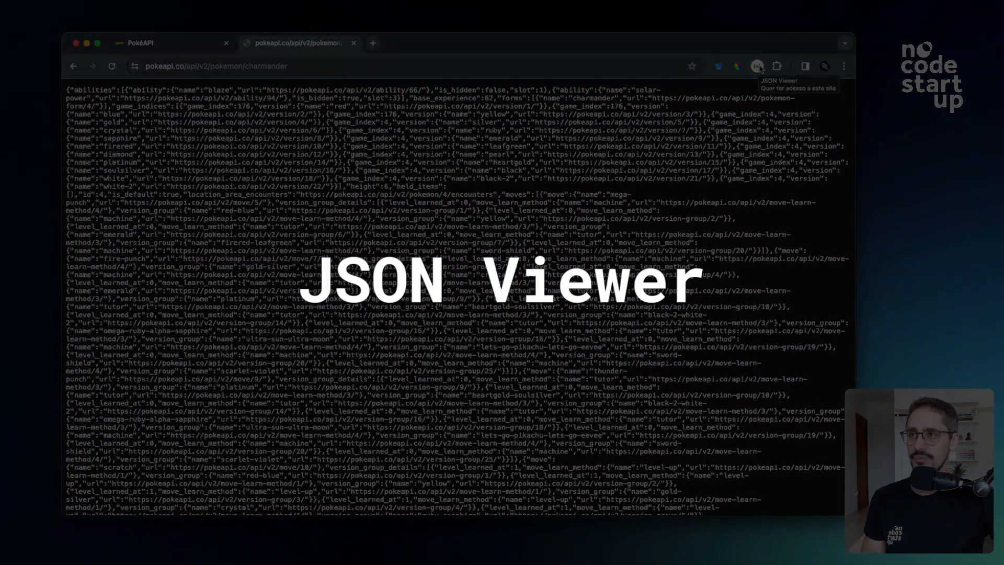
Examine the structure of the abilities and forms arrays in the formatted charmander JSON
left_click_drag(125, 138, 169, 140)
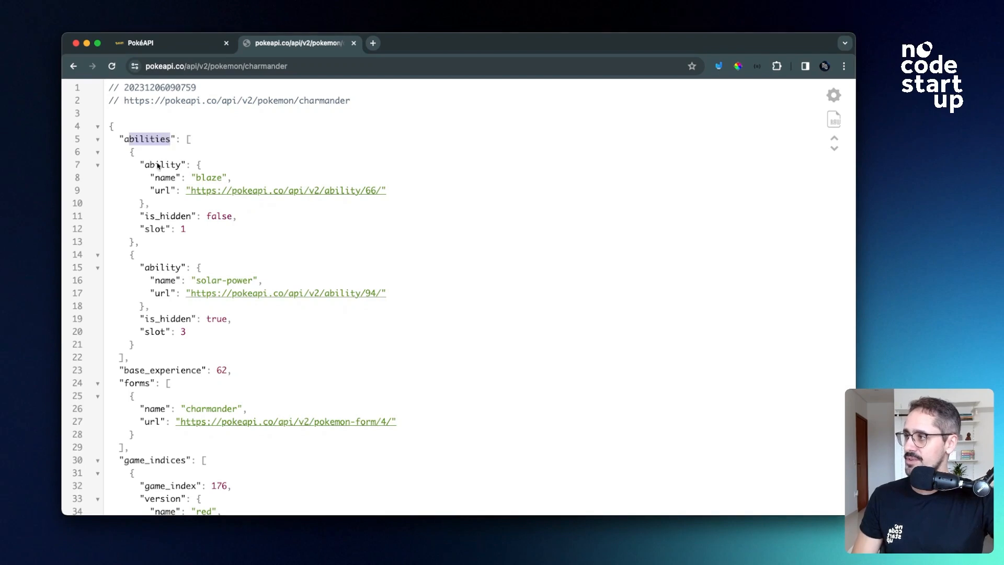
left_click_drag(155, 178, 166, 231)
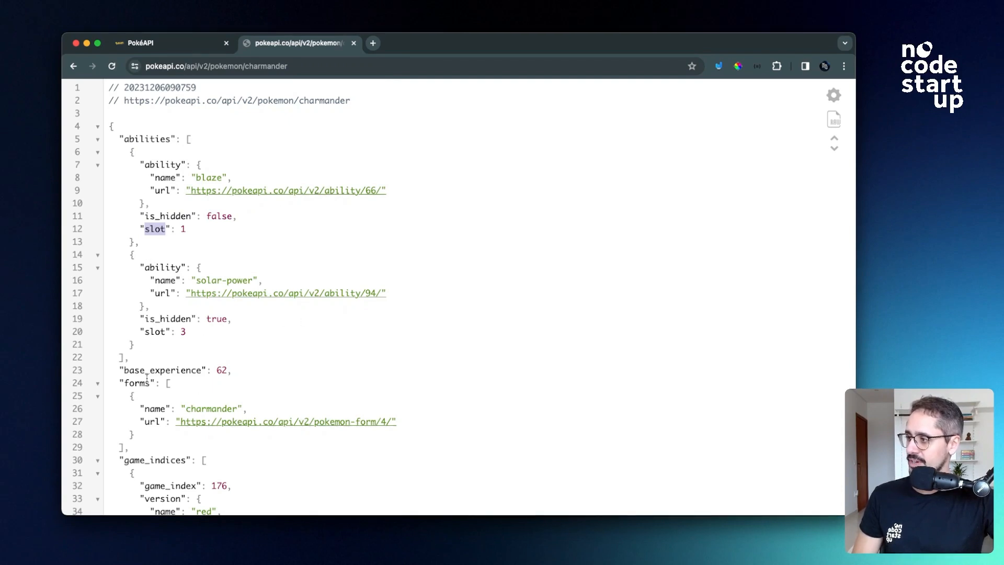
left_click(122, 357)
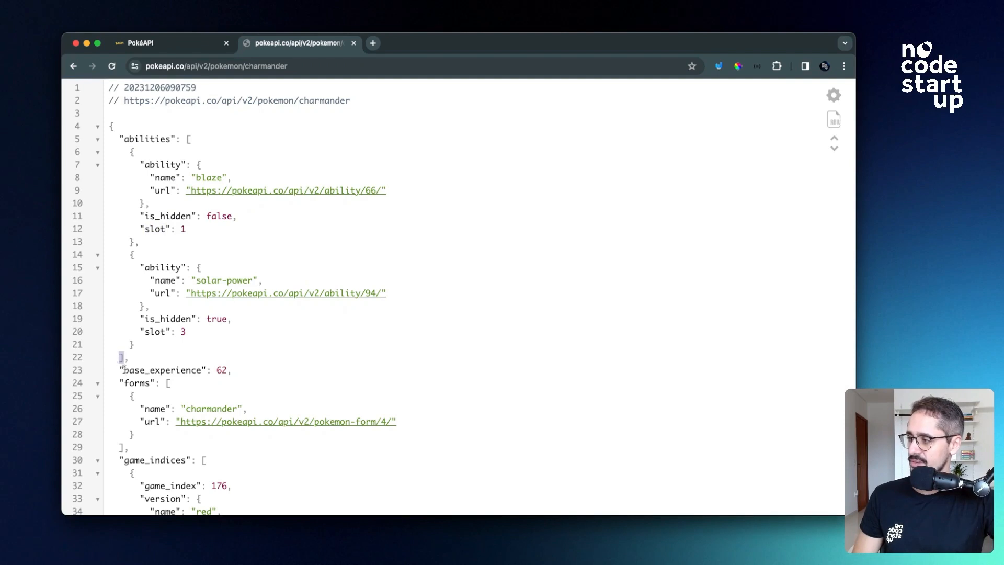
left_click_drag(123, 381, 148, 380)
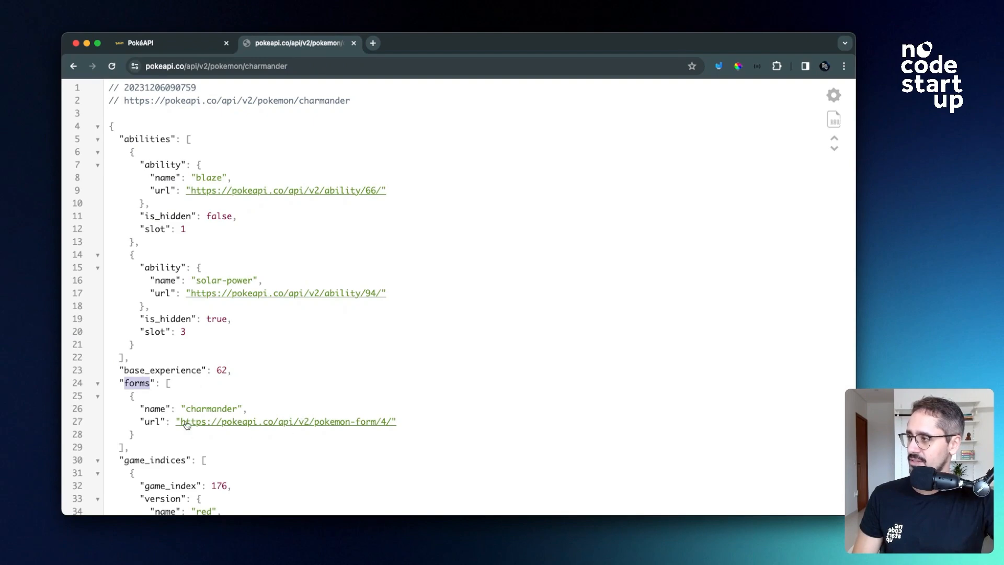
Collapse the abilities, forms, game_indices, held_items and moves arrays in the charmander JSON
left_click(97, 140)
left_click(98, 165)
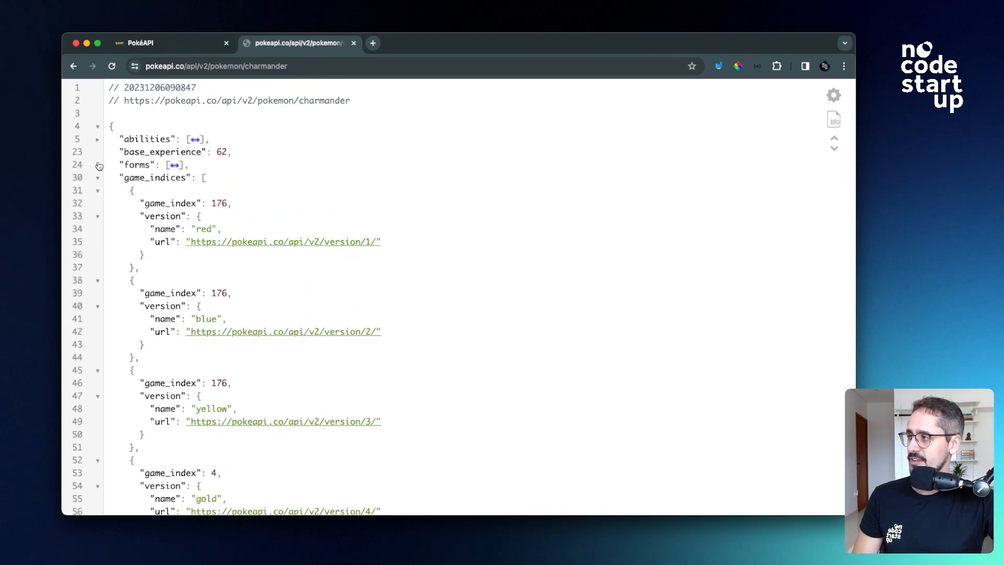
left_click(98, 178)
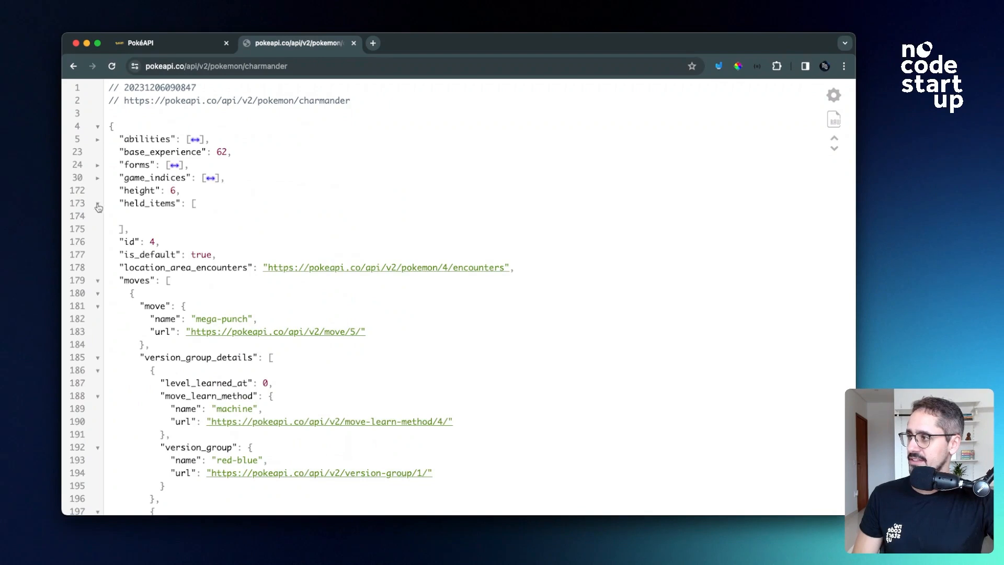
left_click(98, 205)
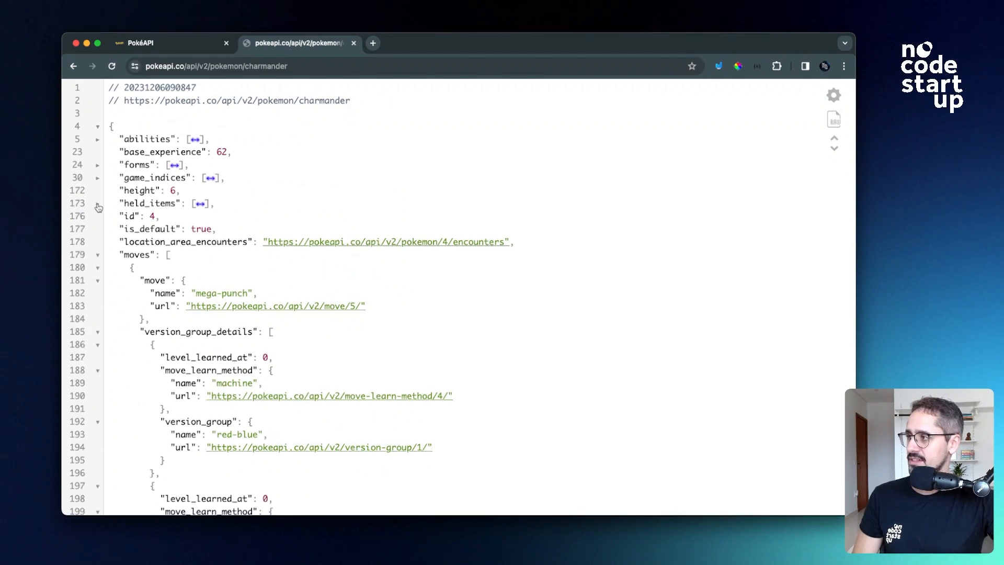
left_click(98, 254)
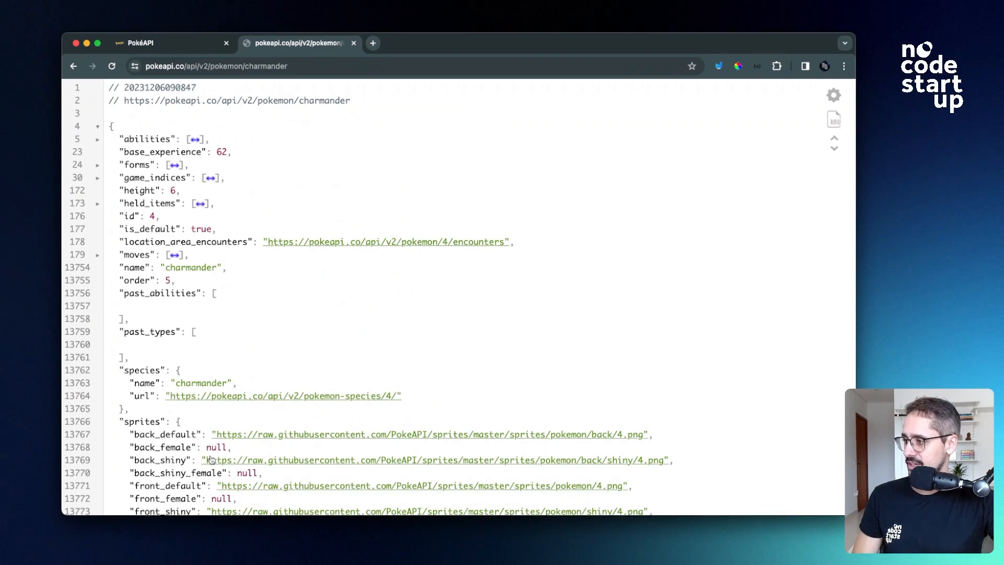
Open the front_default image link directly under sprites in the charmander JSON
scroll(236, 489, "down", 5)
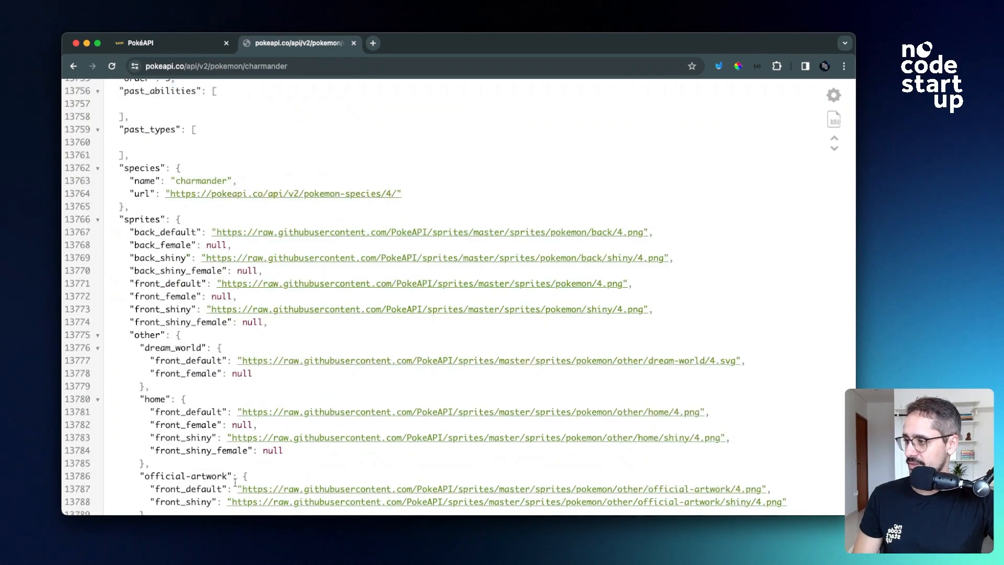
left_click(243, 285)
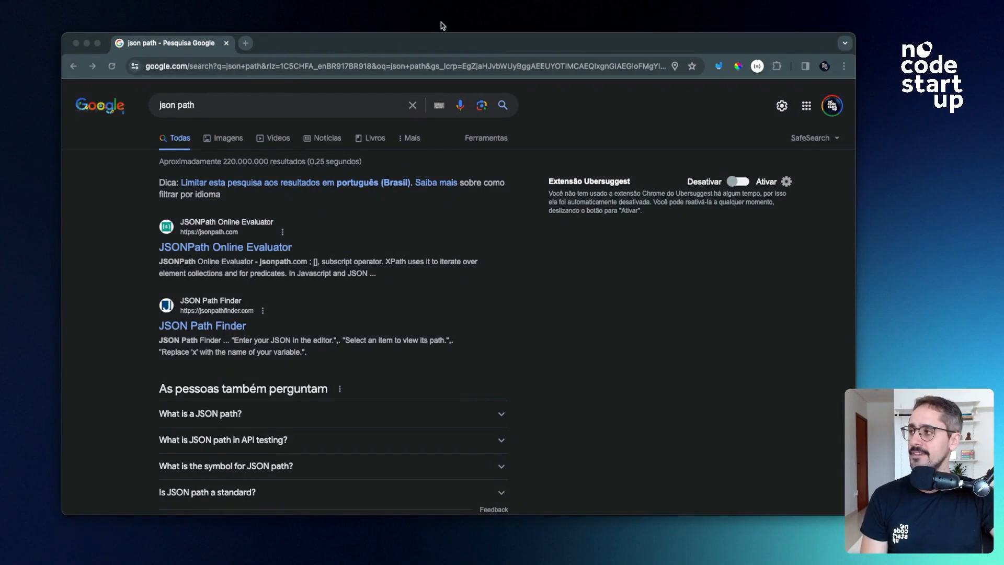
Open JSONPath Online Evaluator from the "json path" search results and clear its sample JSONPath expression
left_click(203, 107)
left_click_drag(205, 106, 160, 106)
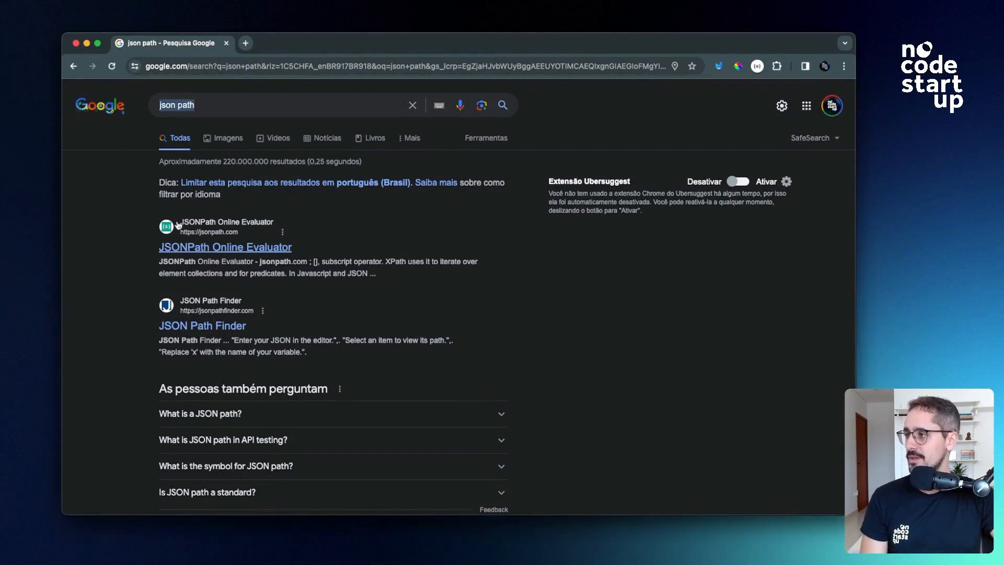
left_click(225, 249)
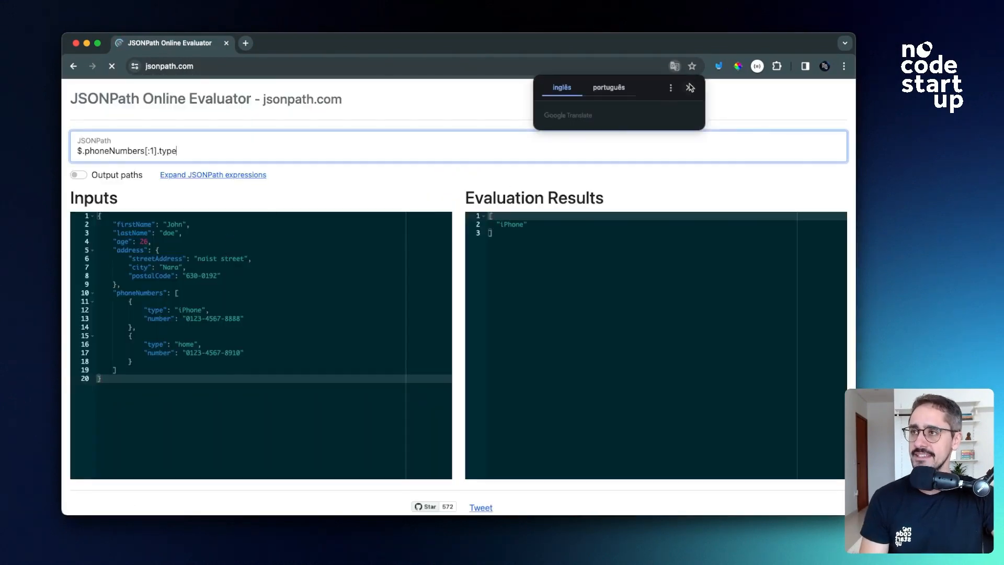
left_click(690, 88)
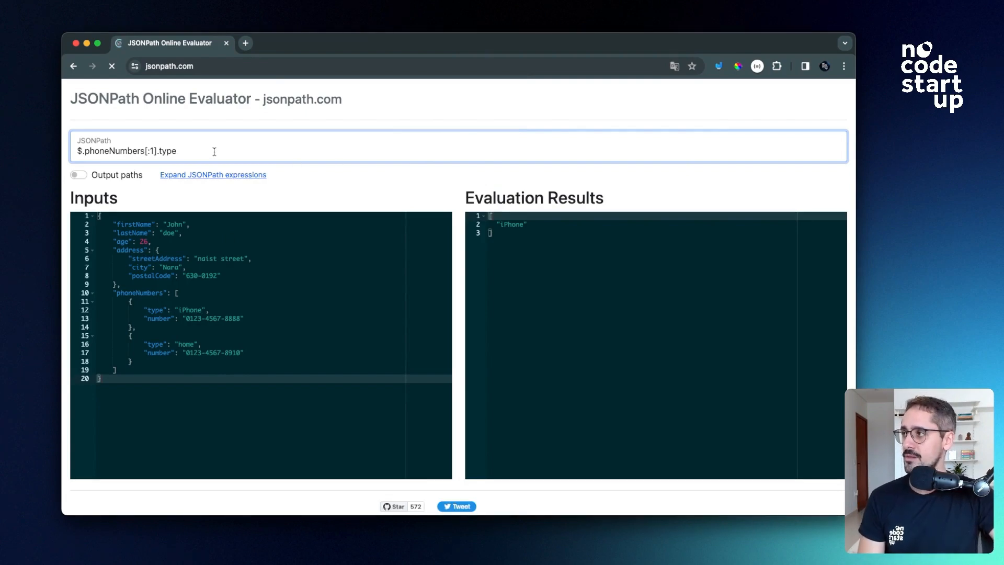
left_click_drag(214, 151, 73, 152)
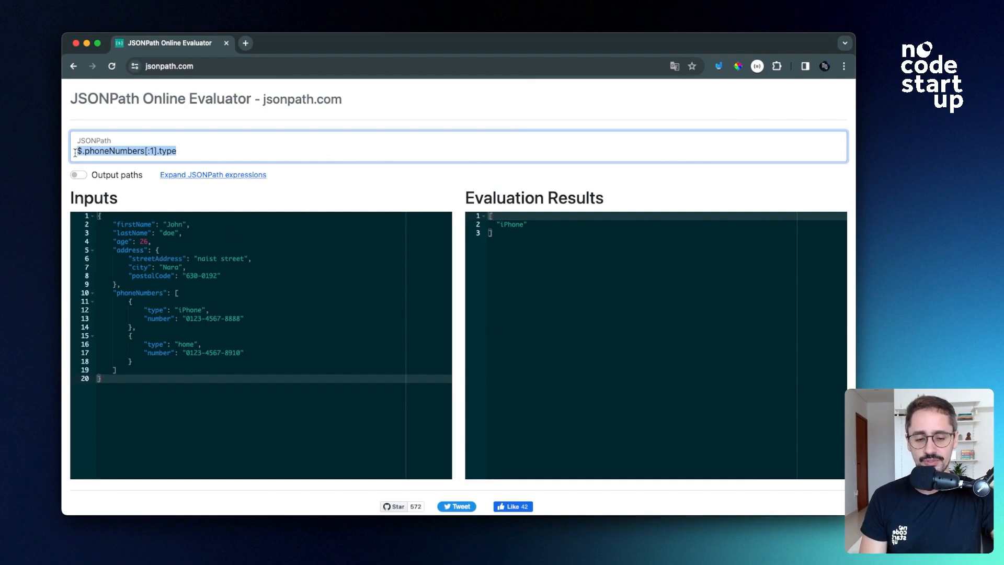
key("BackSpace")
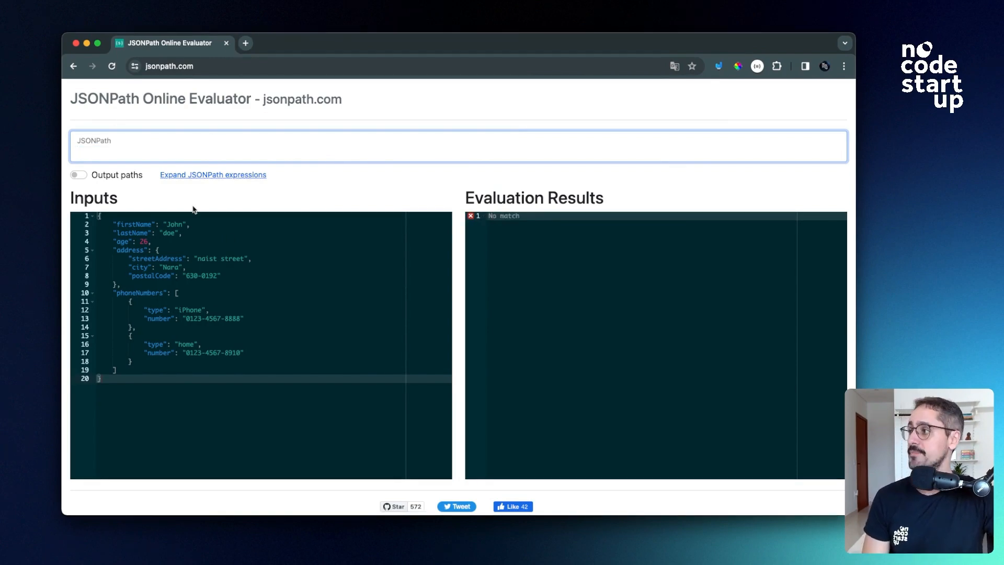
Examine the age field, the address object and the phoneNumbers array entries in the sample input JSON
left_click_drag(116, 220, 128, 241)
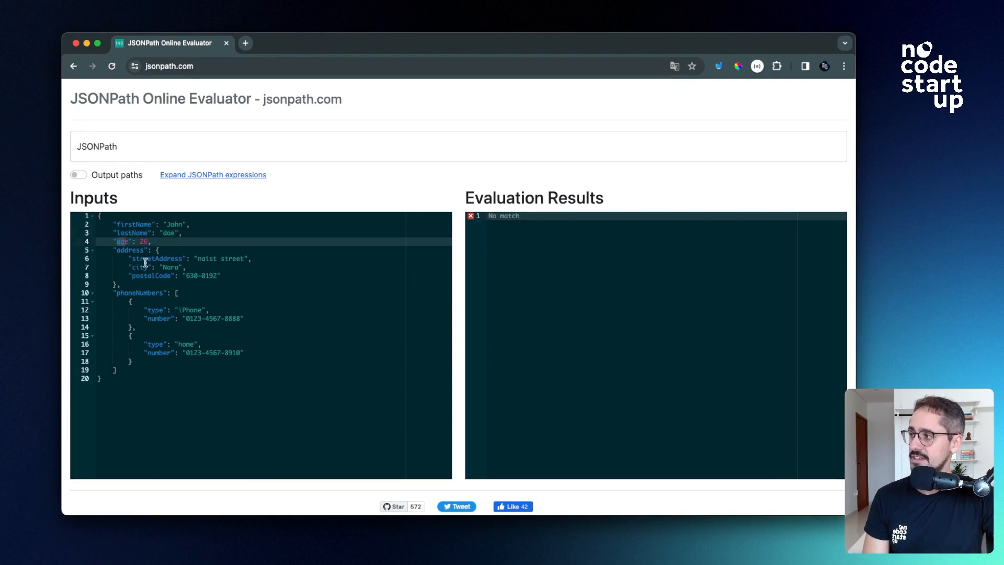
left_click(152, 275)
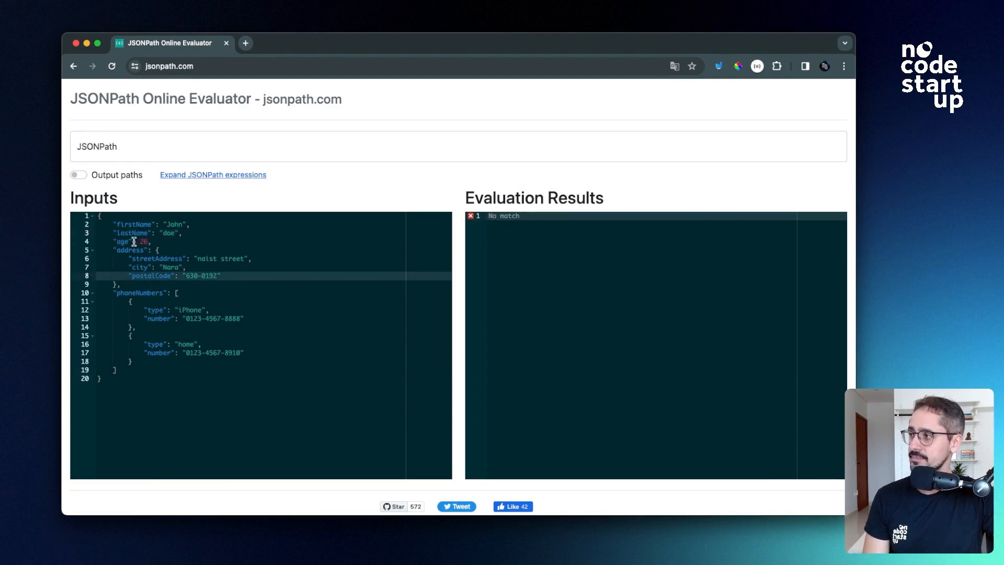
left_click_drag(116, 251, 146, 251)
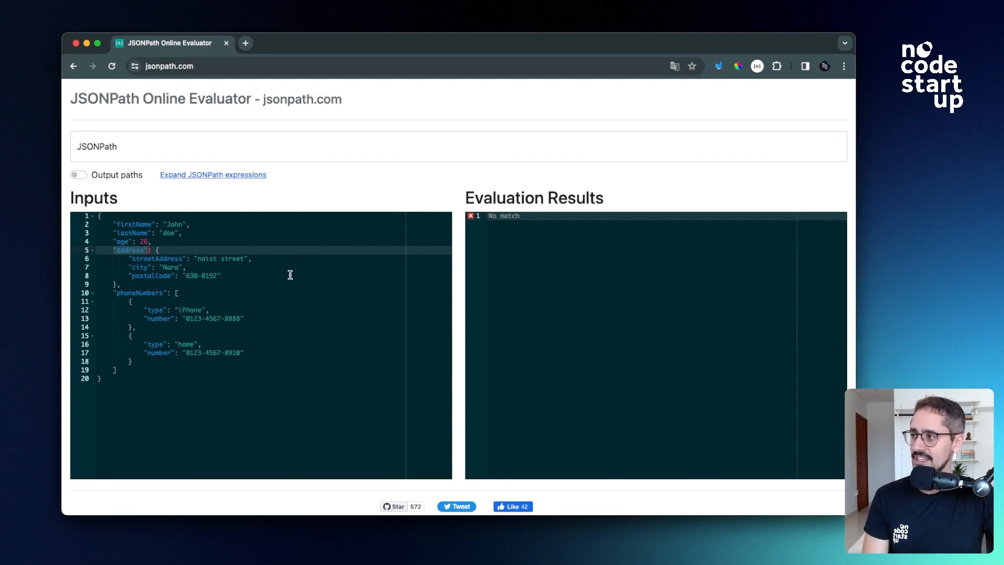
left_click(178, 292)
left_click_drag(145, 309, 244, 320)
left_click_drag(146, 337, 259, 351)
left_click(260, 352)
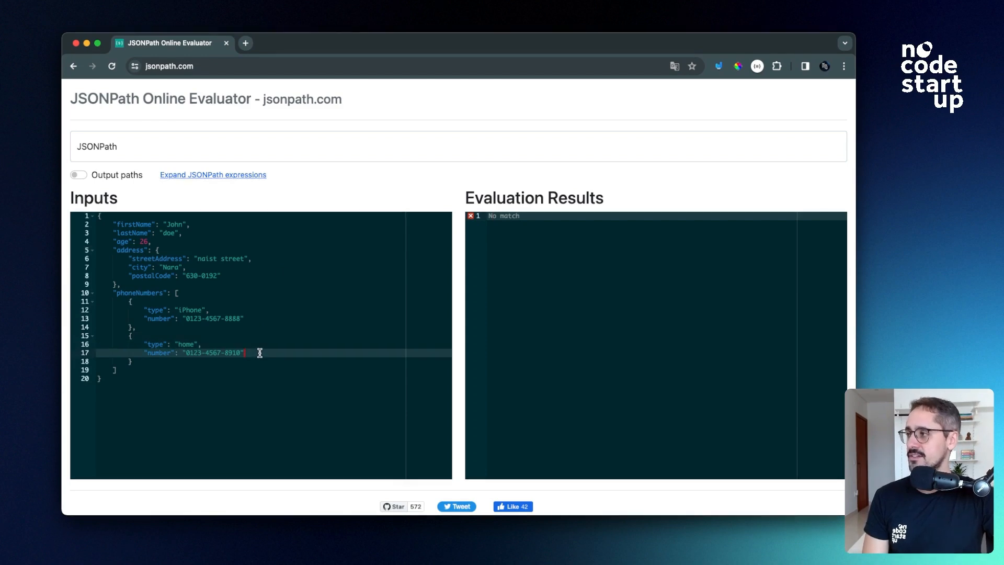
Evaluate the JSONPath expression $.firstName against the sample input and highlight the returned value
left_click(130, 149)
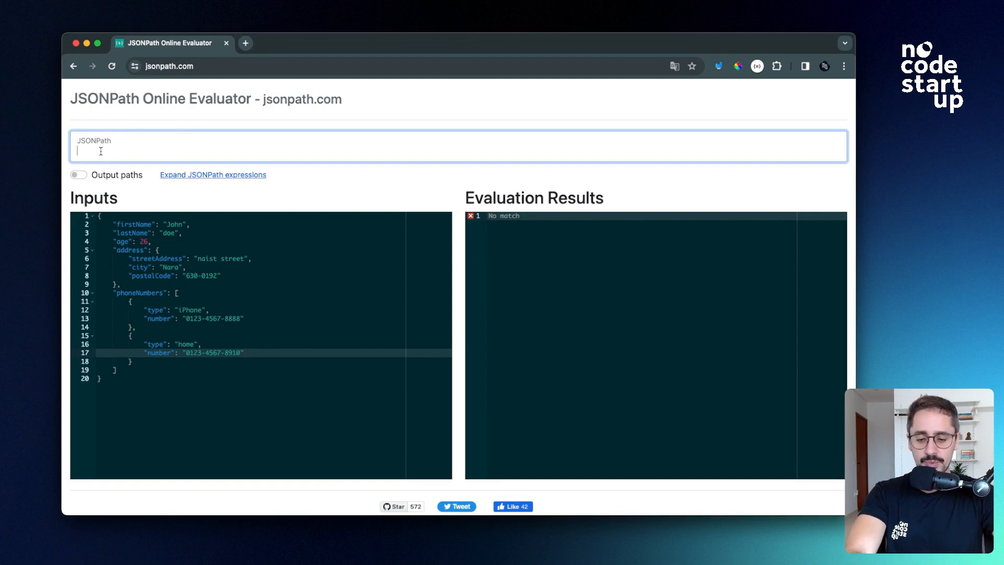
type("$.")
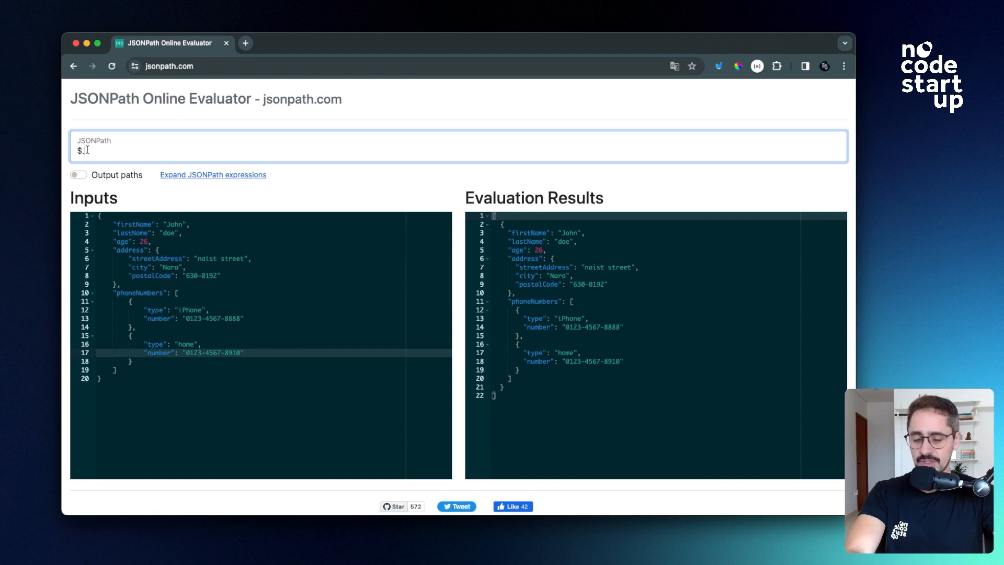
key("super+equal")
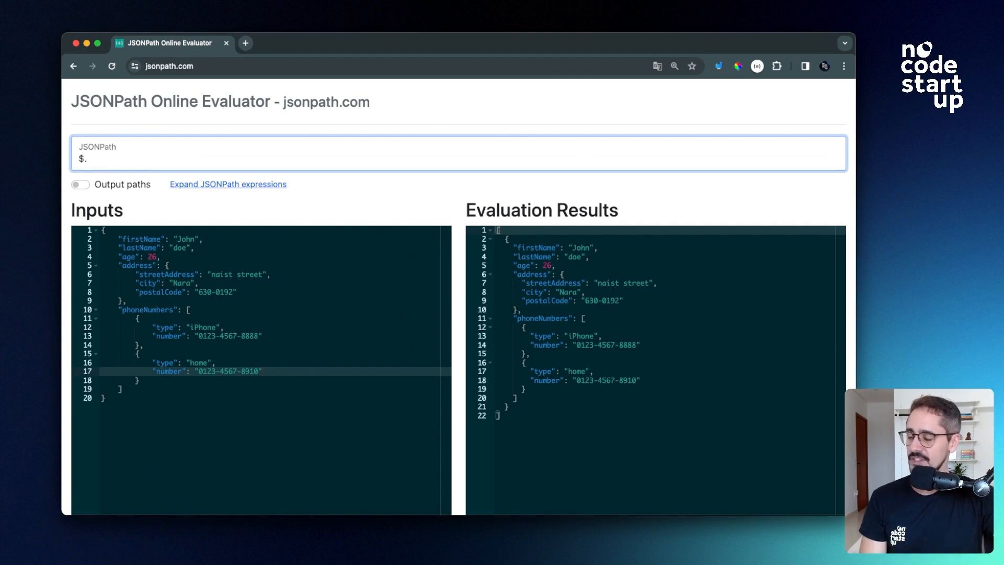
key("BackSpace")
type(".")
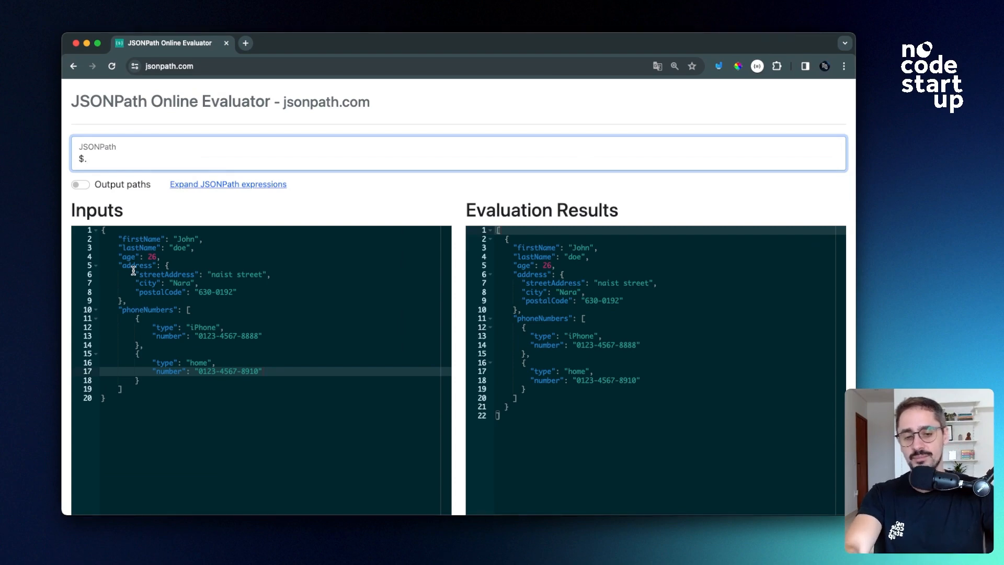
type("firstName")
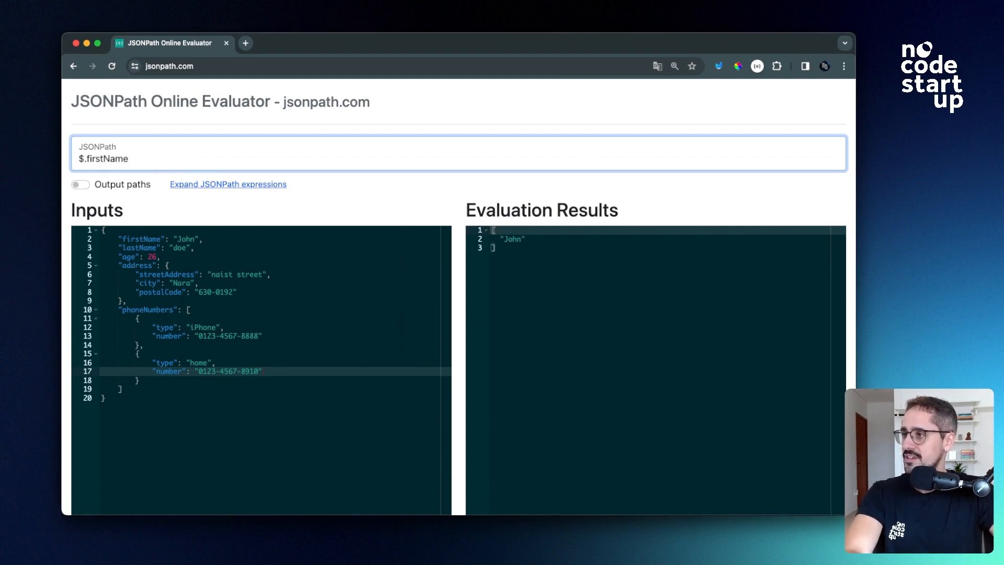
left_click_drag(500, 249, 526, 238)
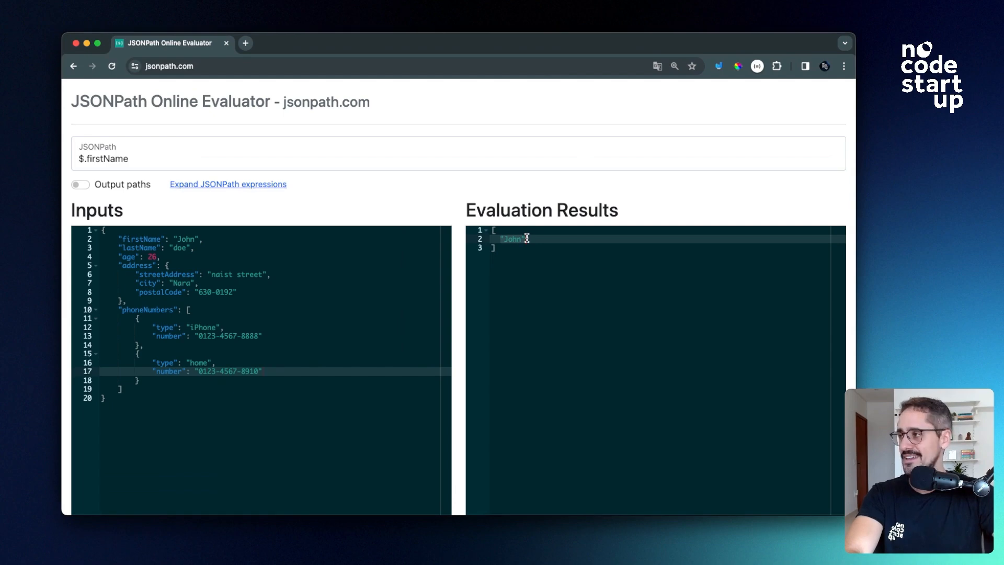
Evaluate $.lastName, highlight the matching input line, and change the queried property to give $.age
left_click_drag(134, 158, 88, 157)
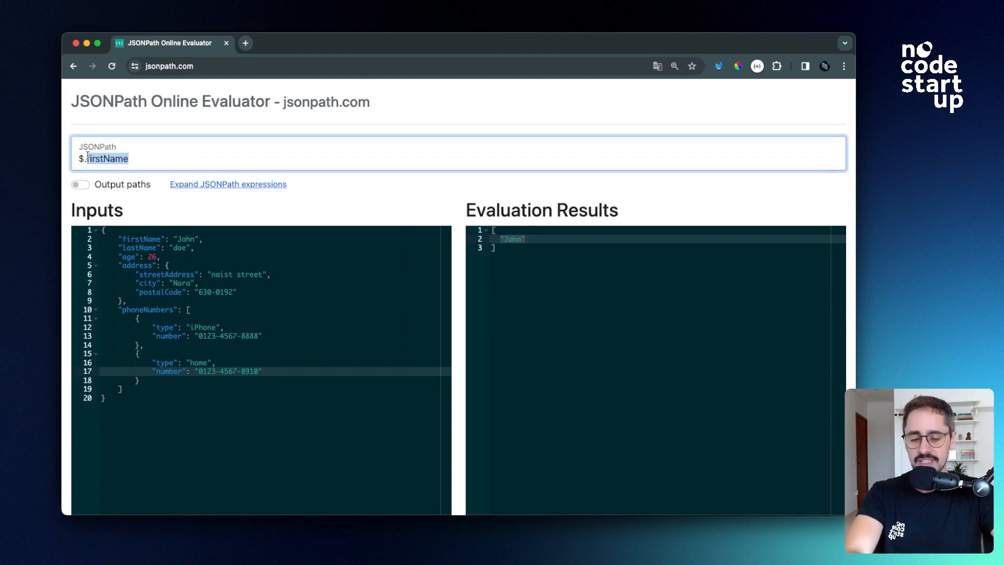
type("lastName")
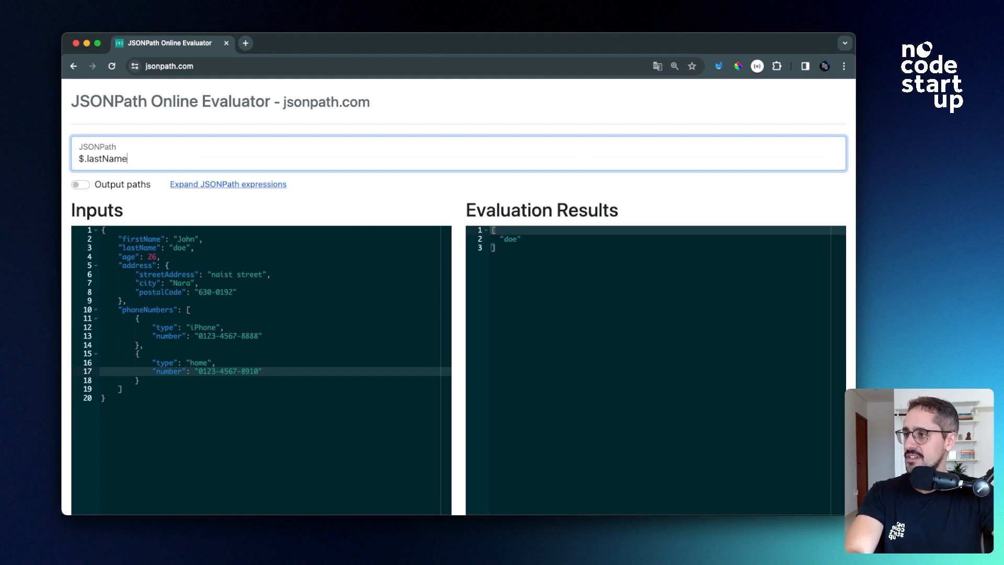
left_click(158, 247)
left_click_drag(142, 245, 113, 245)
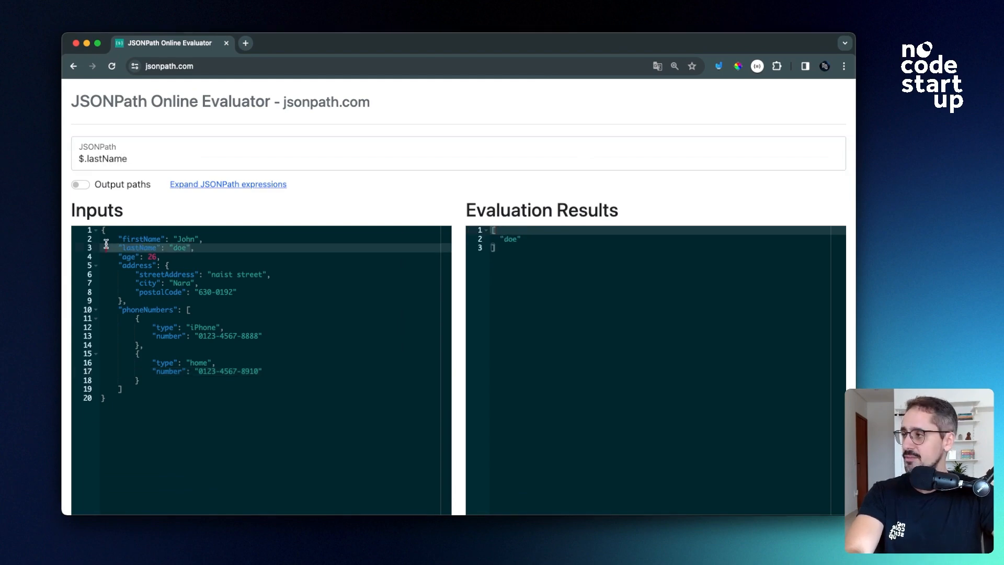
double_click(133, 155)
type("age")
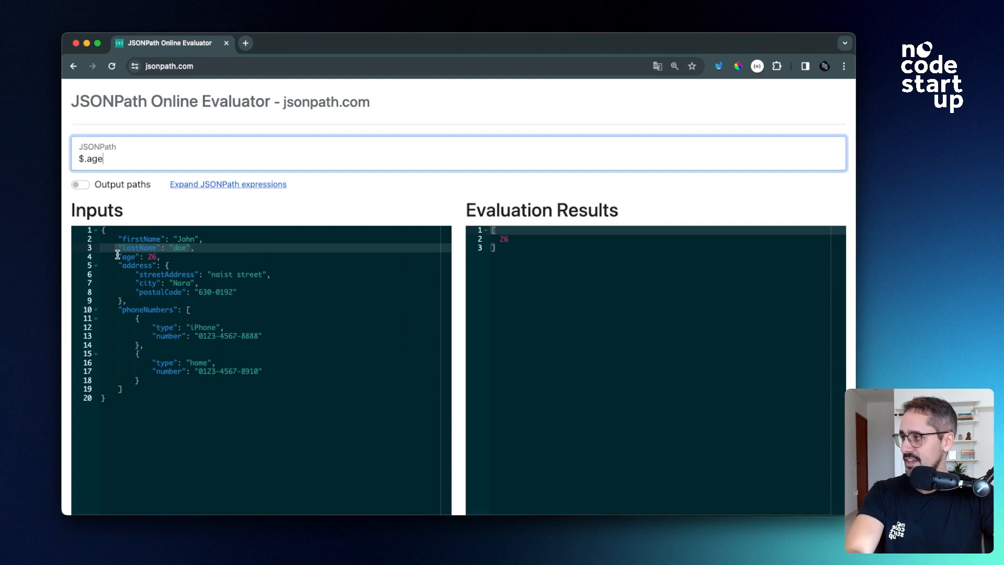
Change the expression to $.address and compare the returned object with the address block in the input JSON
left_click_drag(109, 161, 89, 160)
type("add")
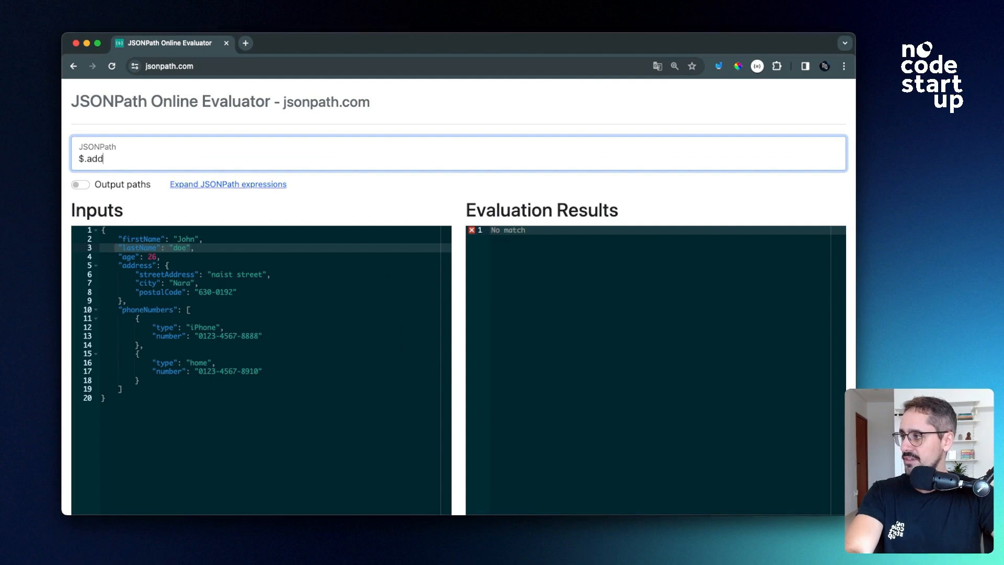
type("ress")
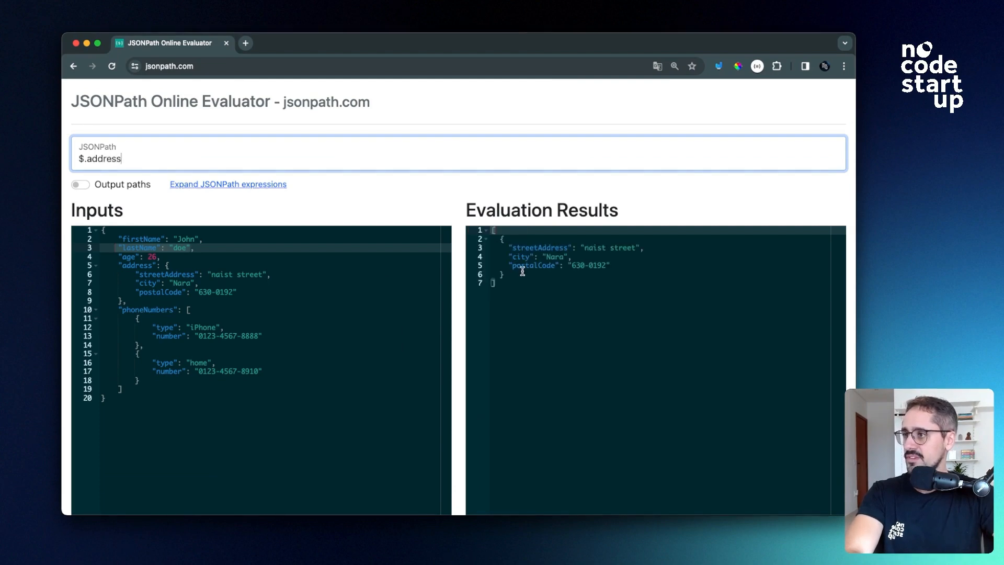
left_click_drag(512, 285, 492, 230)
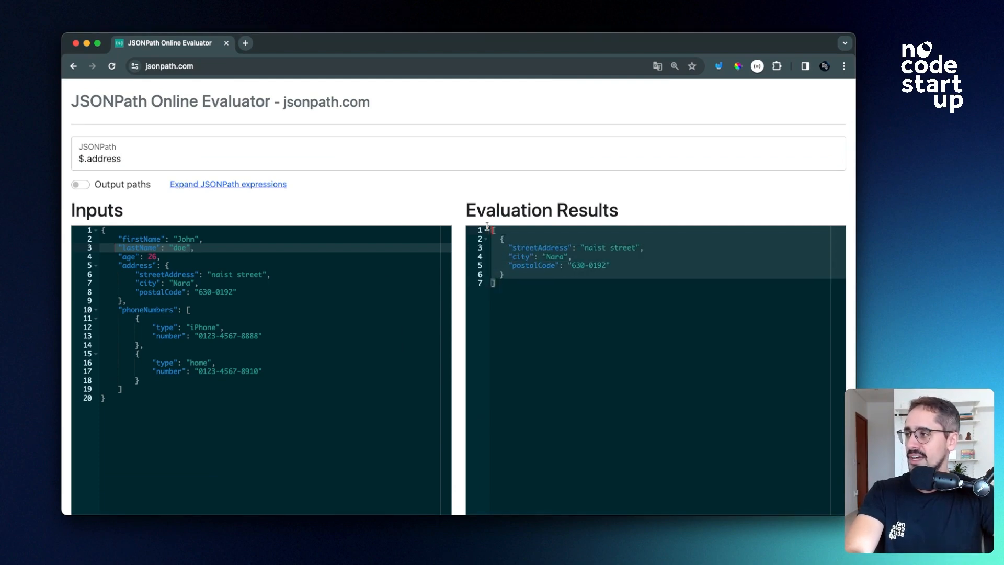
left_click_drag(139, 299, 96, 267)
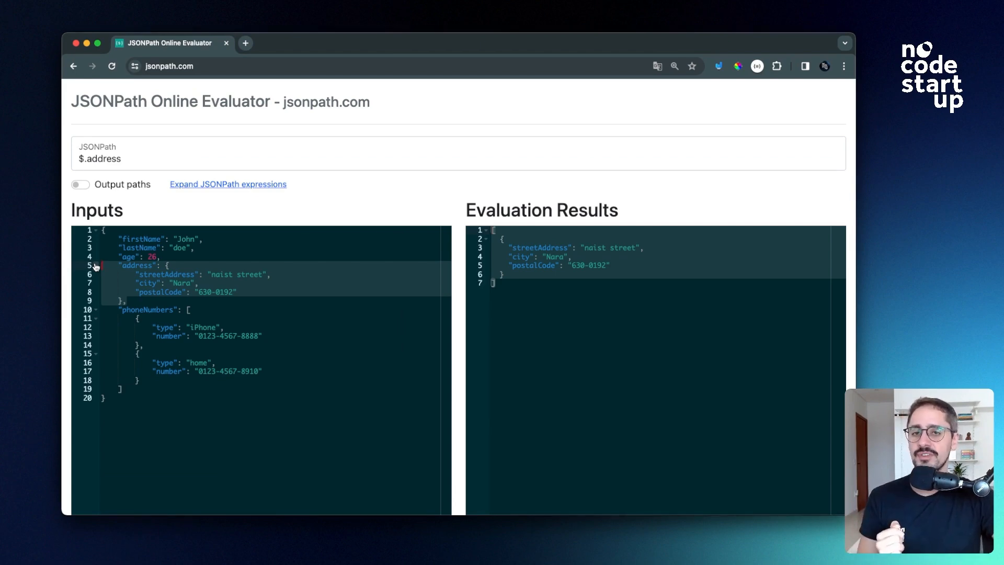
Change the expression to $.phoneNumbers and highlight the matching array in the input JSON
left_click_drag(164, 162, 89, 161)
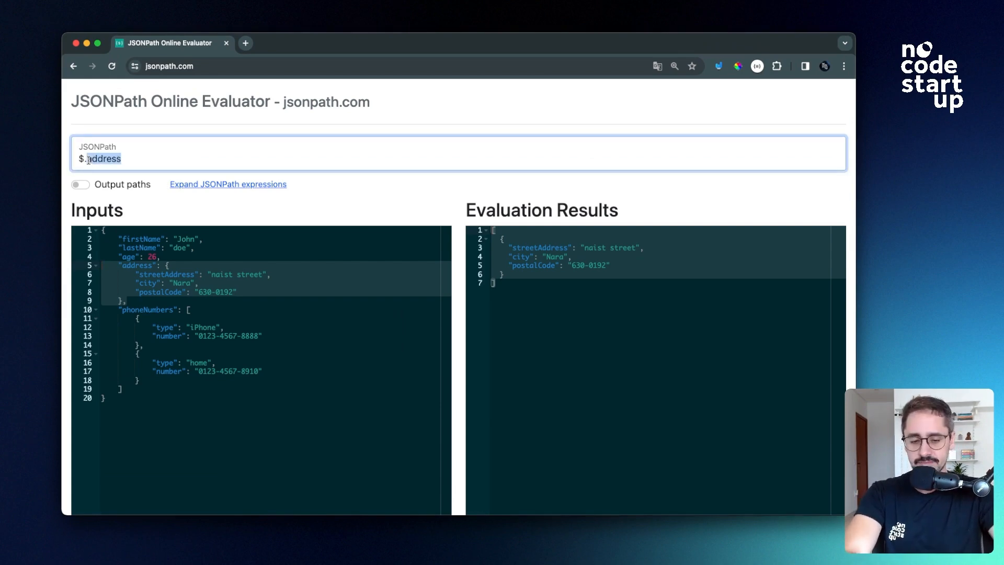
type("phonehumbers")
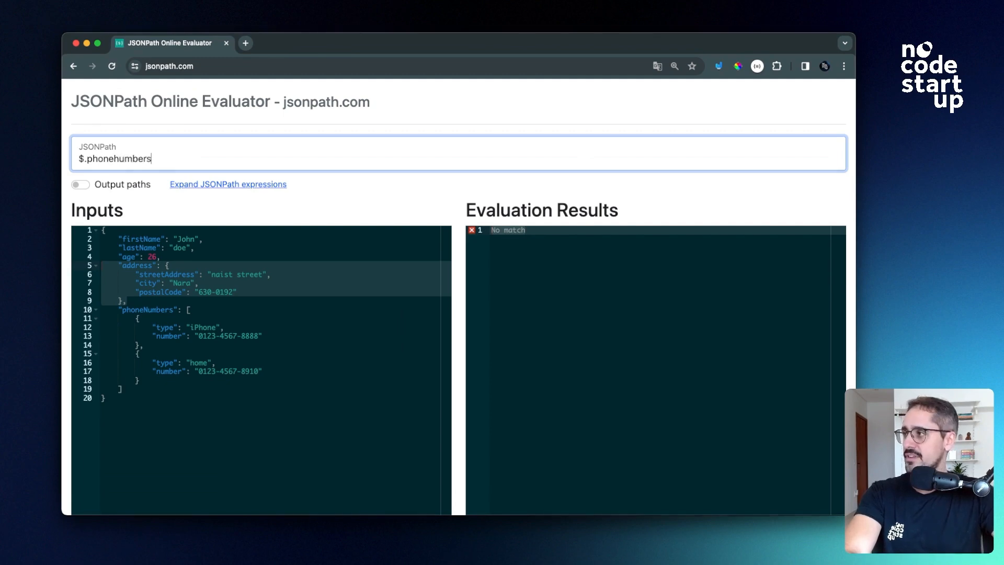
left_click(119, 157)
key("BackSpace")
type("N")
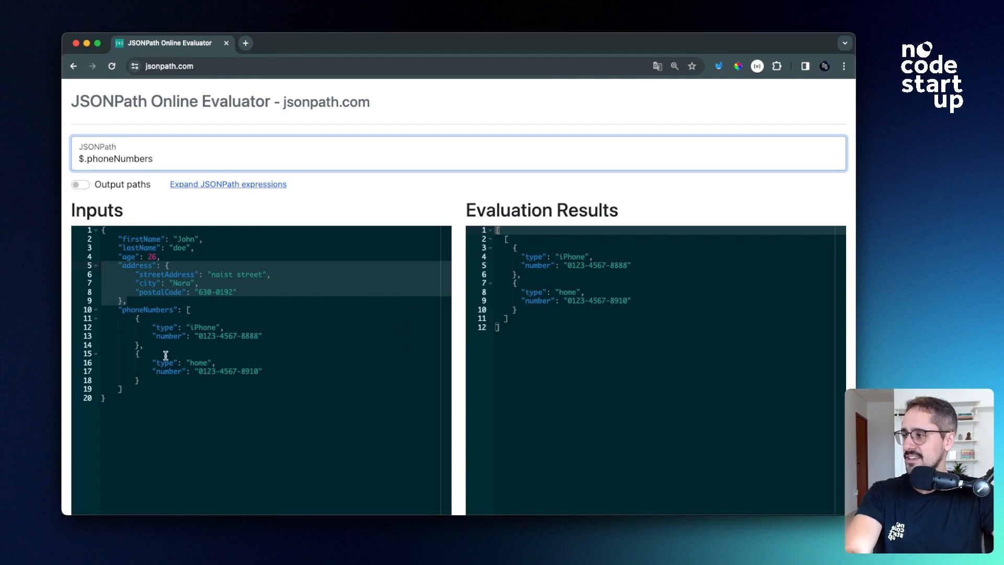
left_click_drag(149, 388, 74, 310)
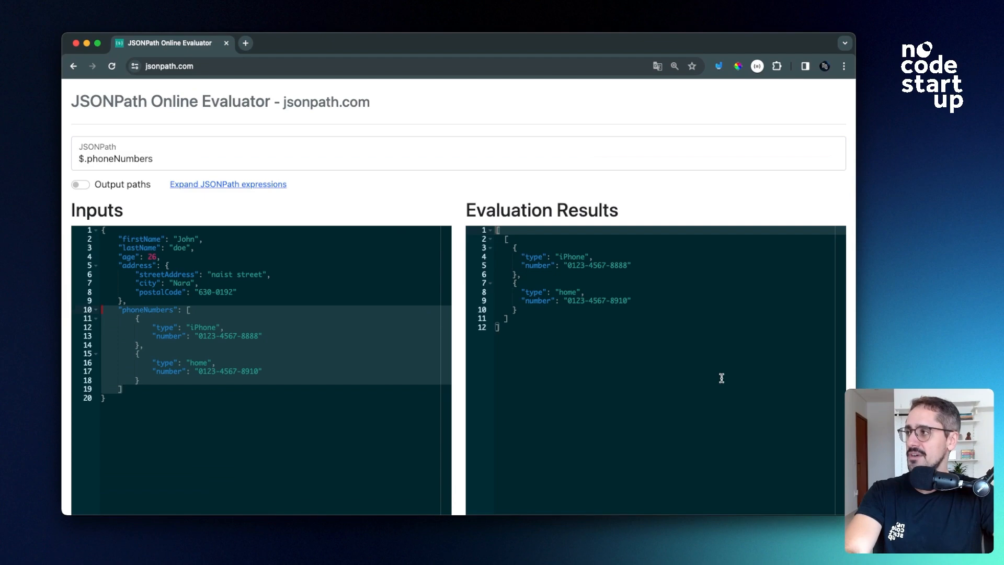
Examine the phoneNumbers array's enclosing brackets and its iPhone and home entries in the input JSON
left_click(883, 486)
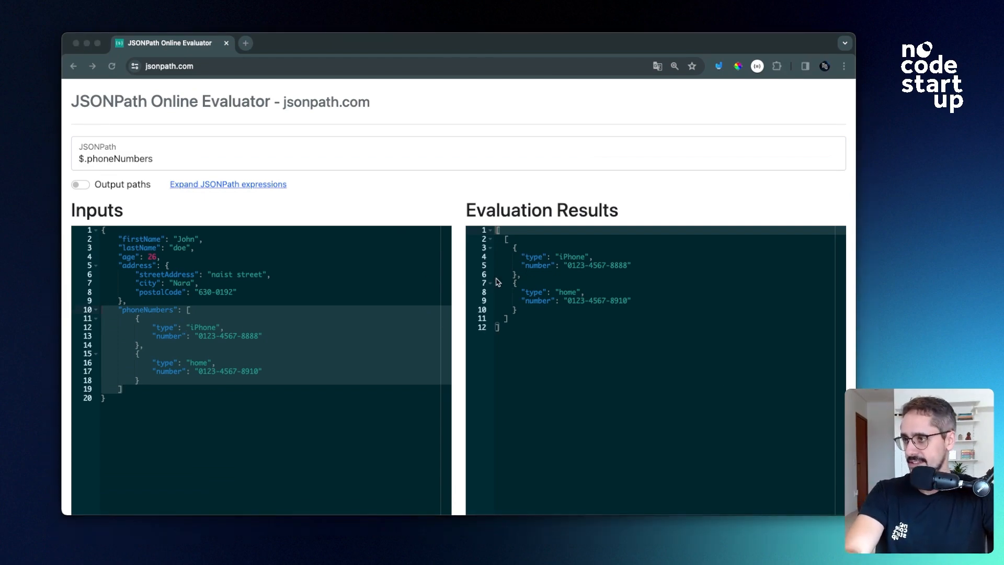
left_click(159, 372)
left_click(149, 372)
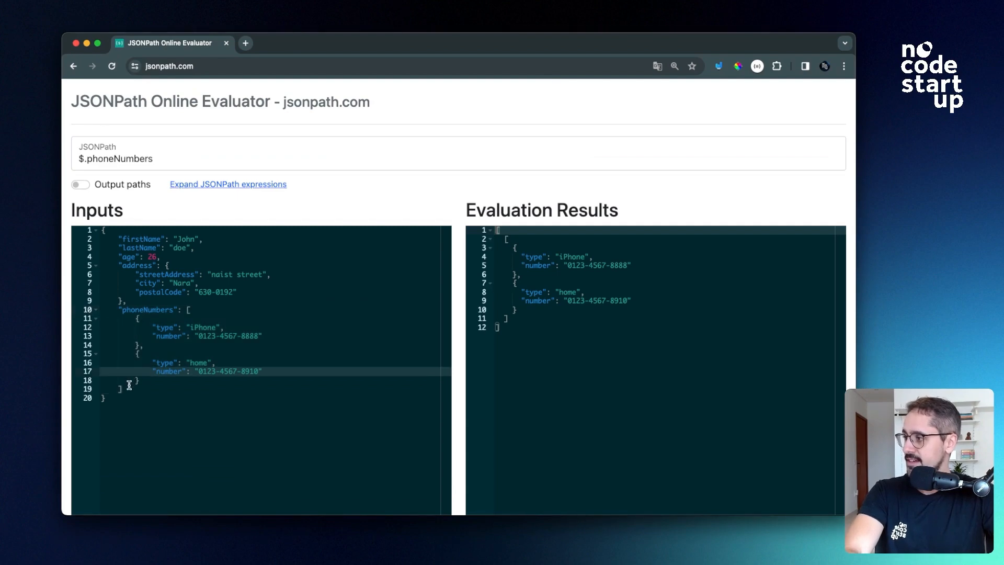
left_click(122, 388)
left_click_drag(122, 384, 187, 311)
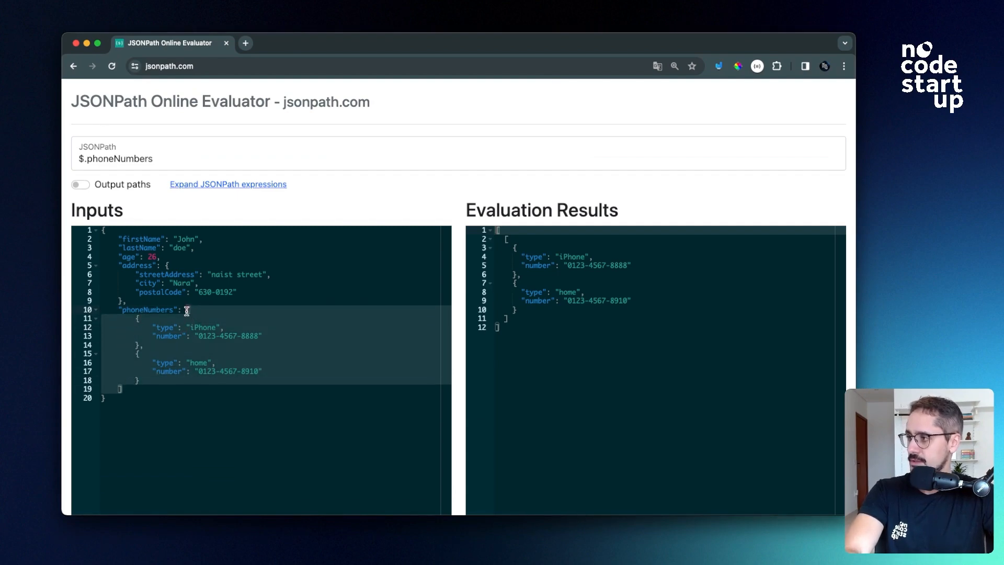
left_click(154, 325)
left_click_drag(151, 325, 283, 340)
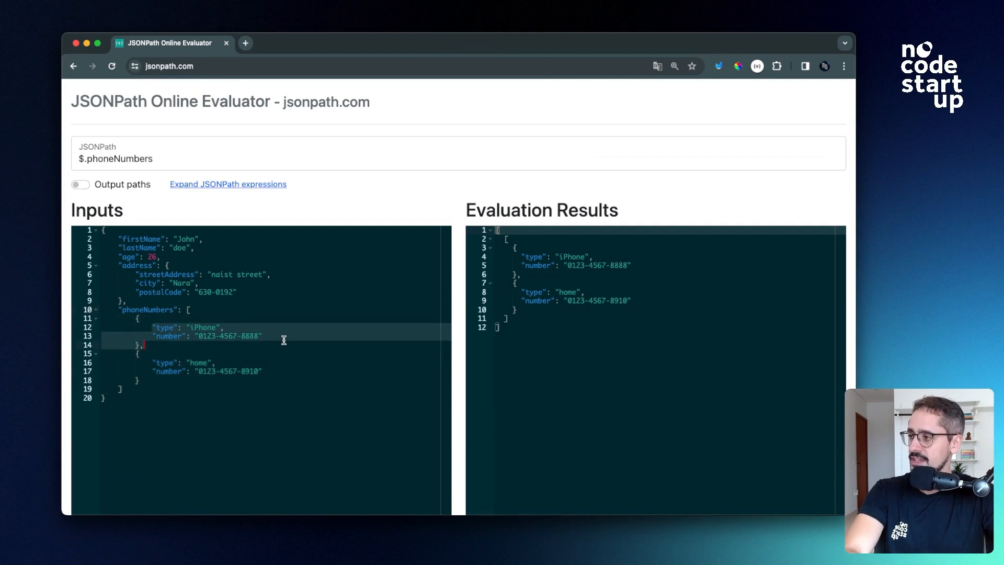
left_click_drag(134, 354, 249, 381)
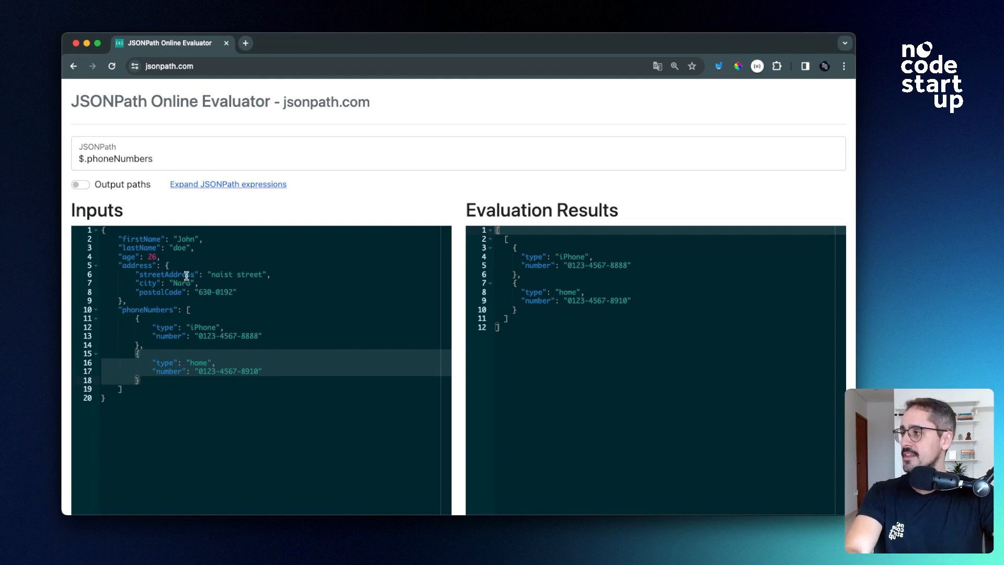
Extend the expression to $.phoneNumbers[0] and highlight the array's first entry in the input JSON
left_click(183, 158)
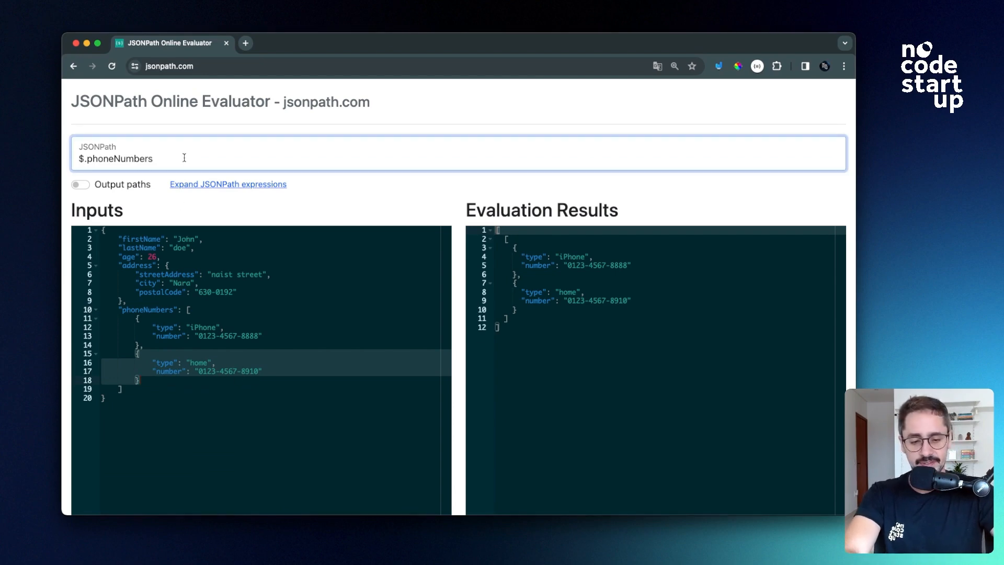
type("[")
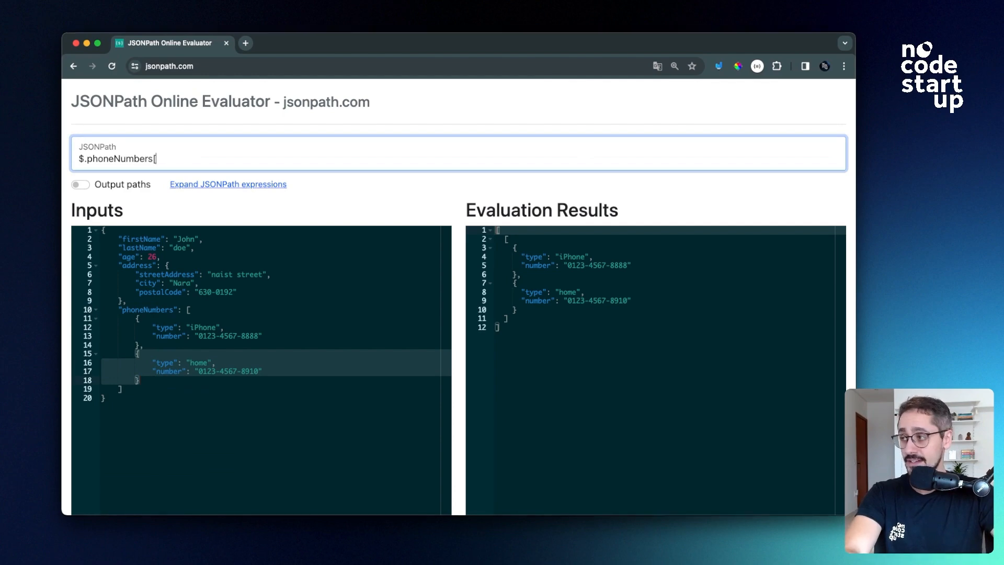
type("0")
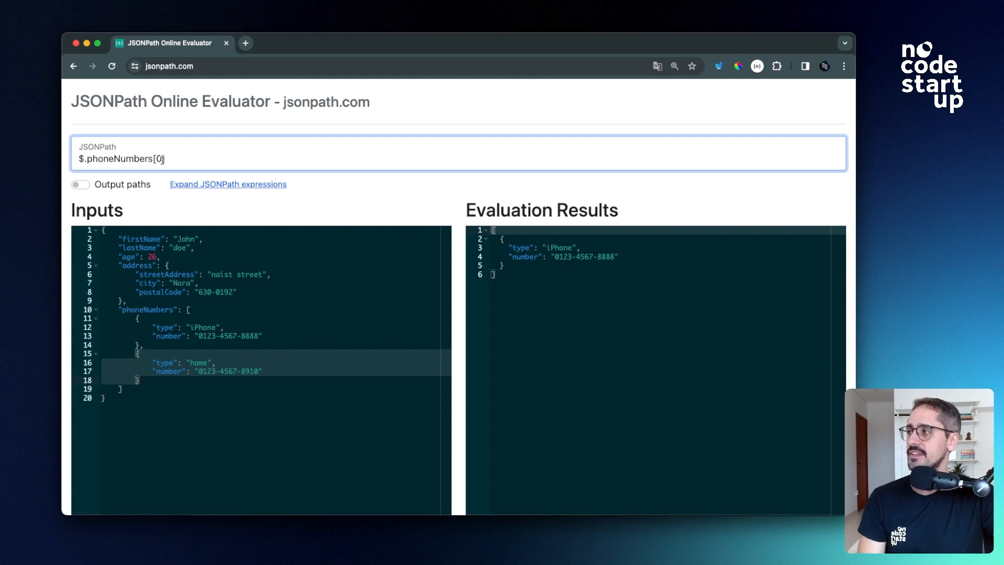
left_click_drag(163, 158, 154, 158)
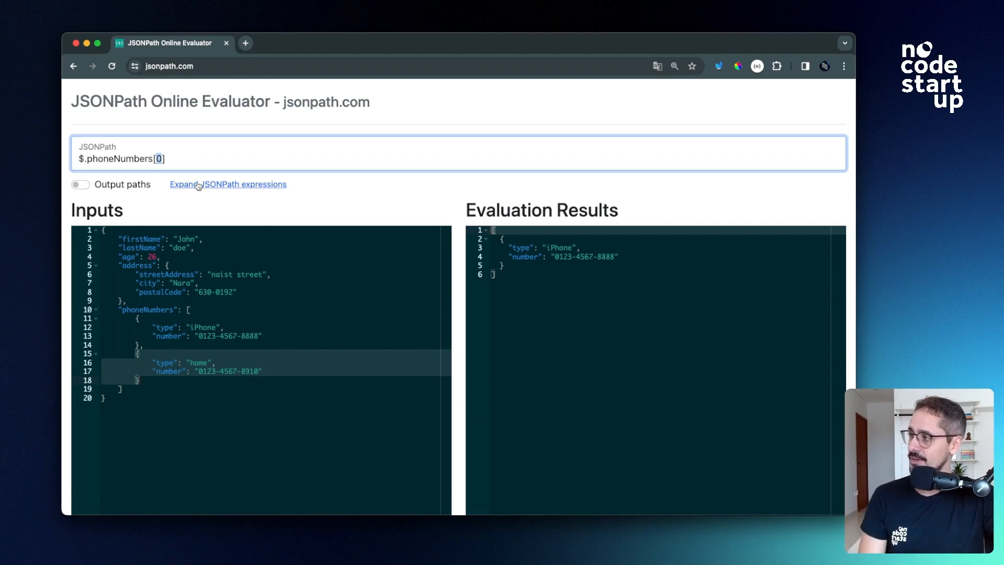
left_click(179, 160)
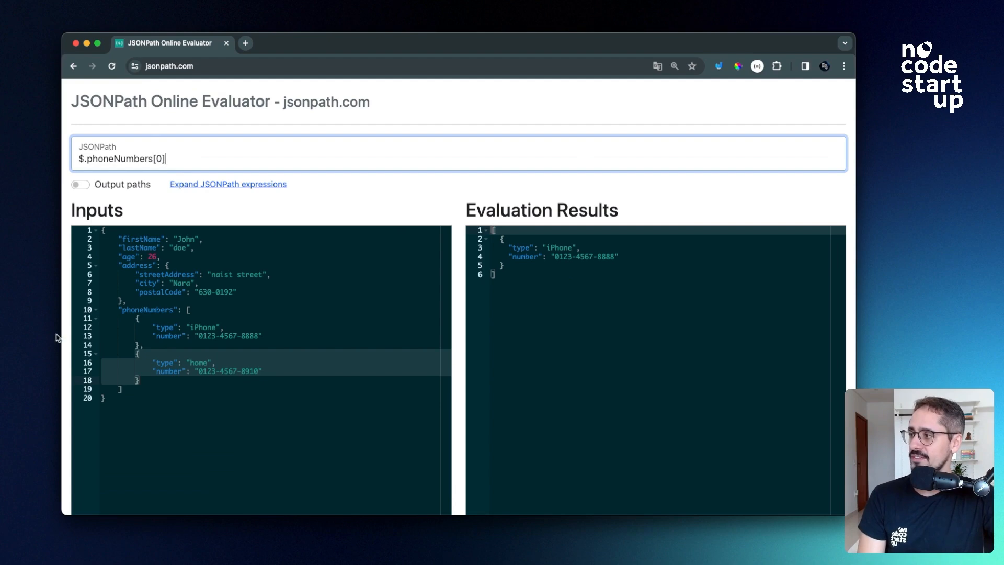
left_click_drag(157, 346, 98, 317)
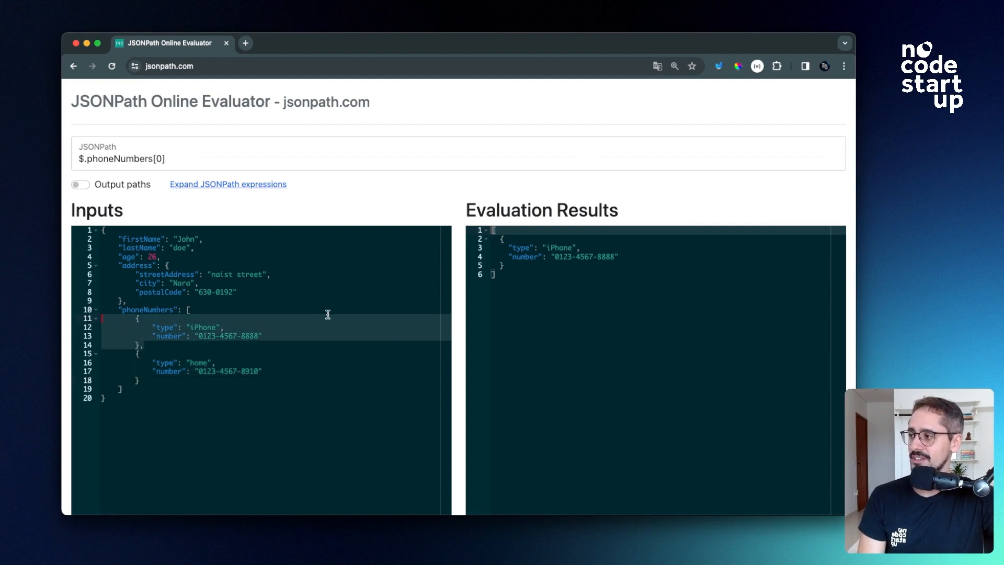
Try array index 1 in the phoneNumbers expression, and restore index 0
left_click(161, 159)
key("BackSpace")
type("1")
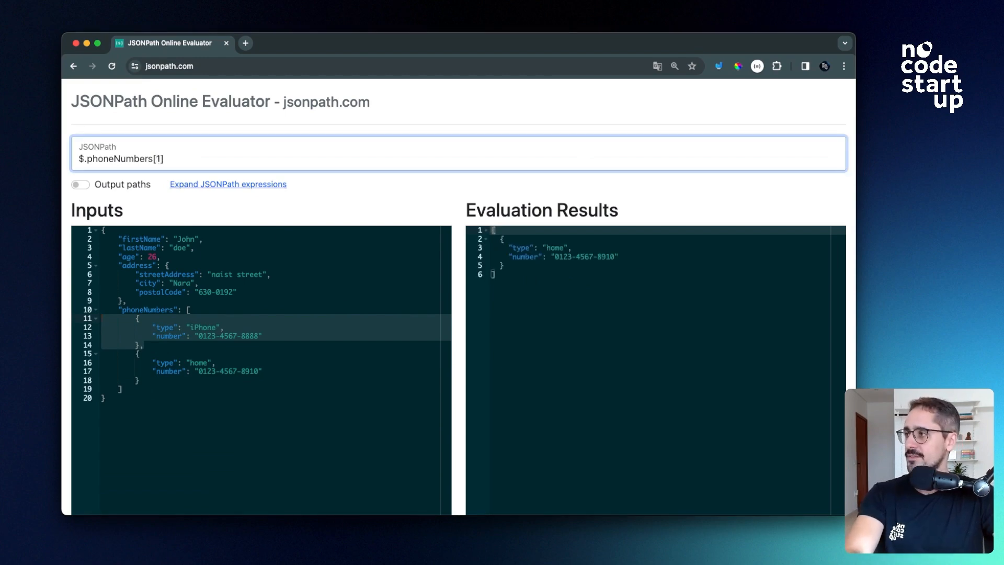
key("BackSpace")
type("0")
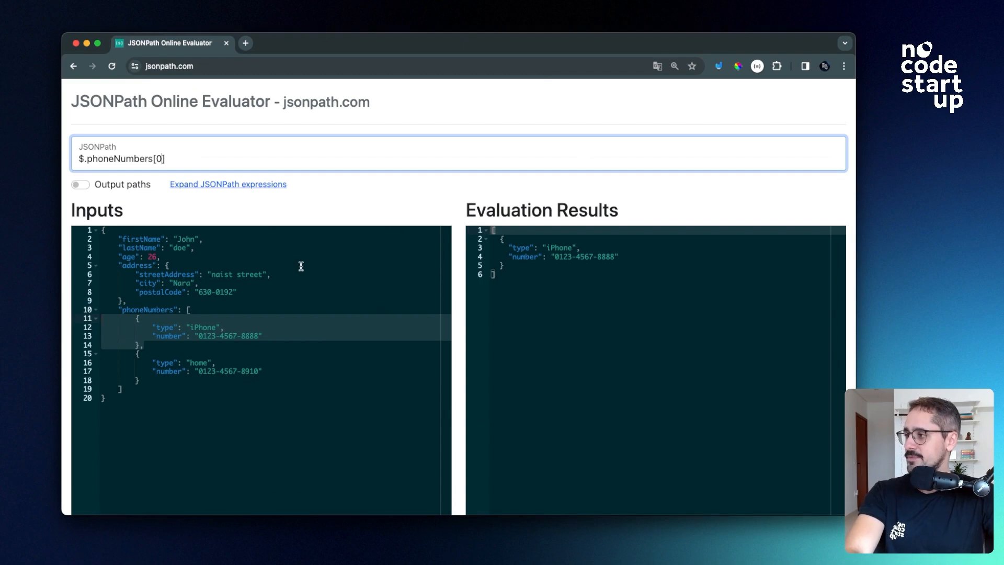
Highlight the first phone entry's type line and extend the expression to $.phoneNumbers[0].type
left_click(209, 317)
left_click_drag(152, 327, 219, 327)
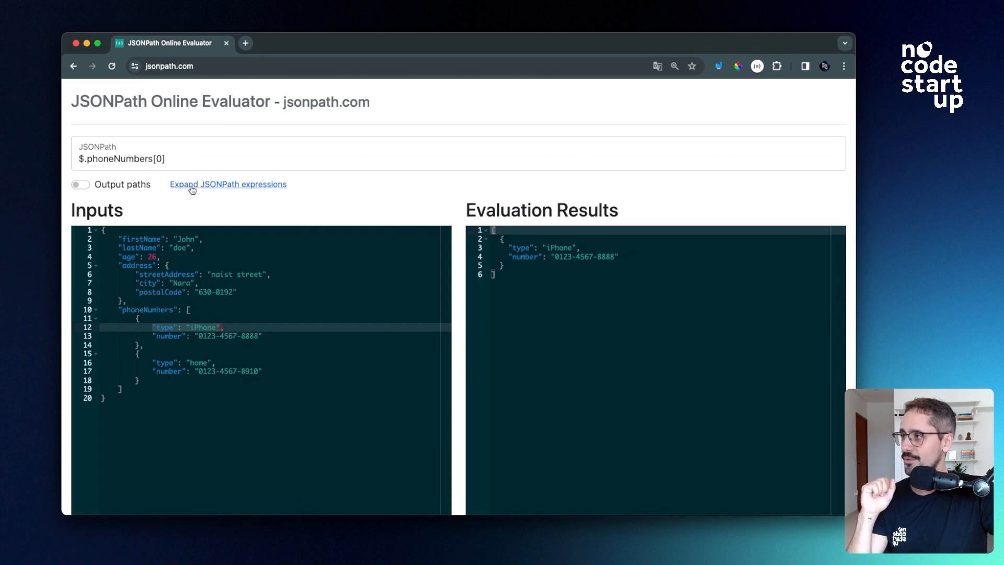
left_click(197, 158)
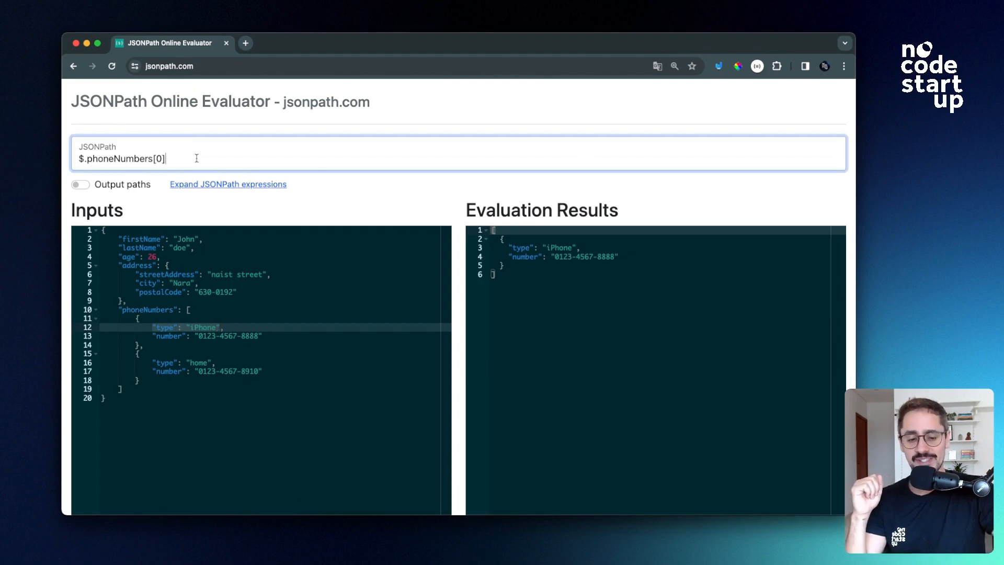
type(".type")
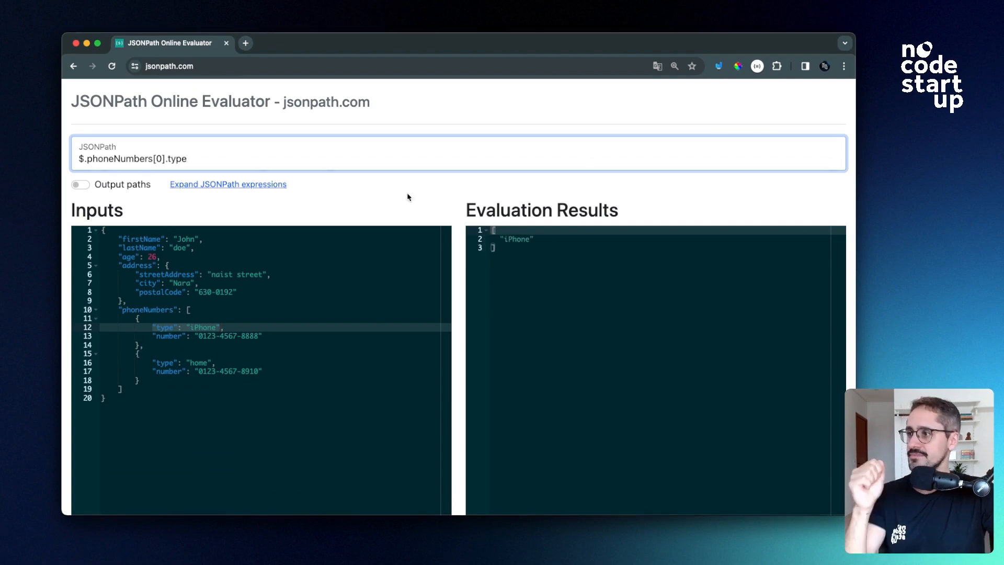
left_click(505, 243)
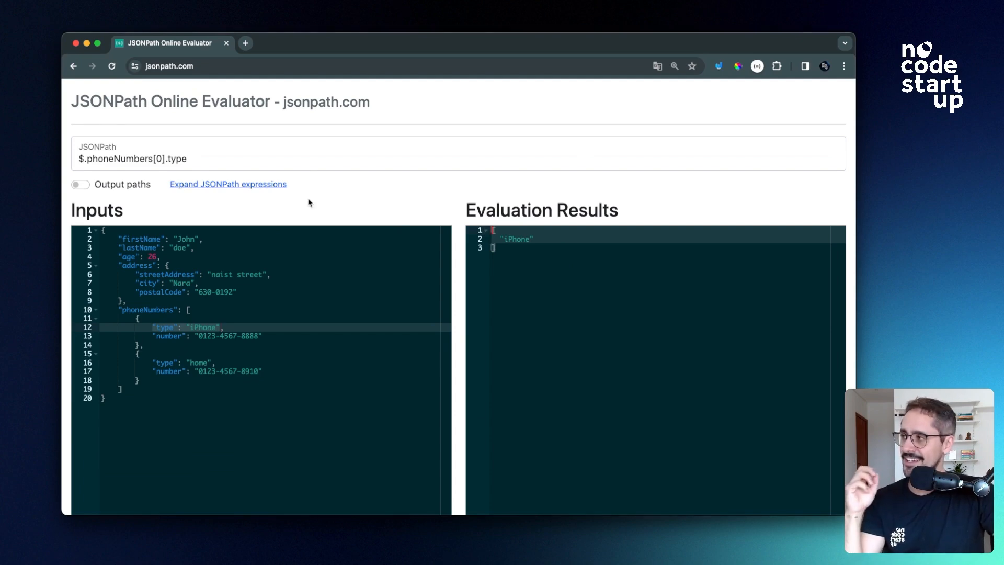
Highlight the array index in the phoneNumbers expression and replace it with a slice, giving $.phoneNumbers[:1].type
double_click(157, 159)
left_click_drag(158, 158, 152, 158)
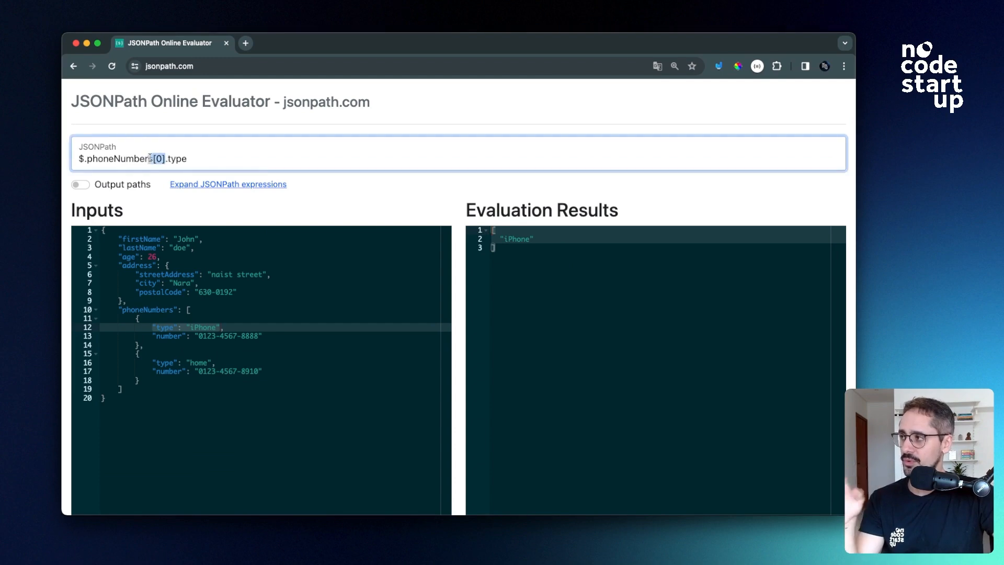
left_click(199, 157)
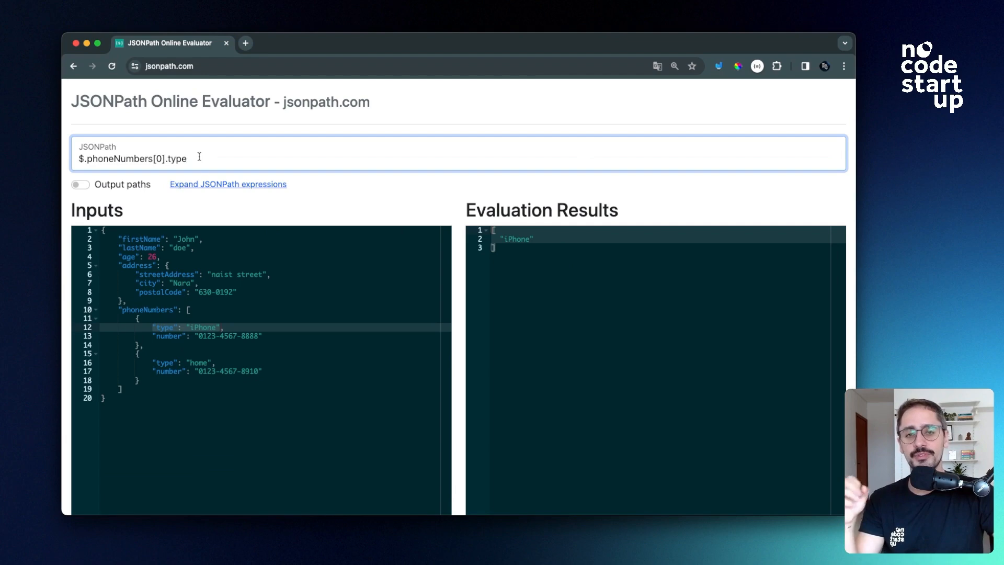
key("Left")
key("Left")
key("Left")
key("Left")
key("Left")
key("Left")
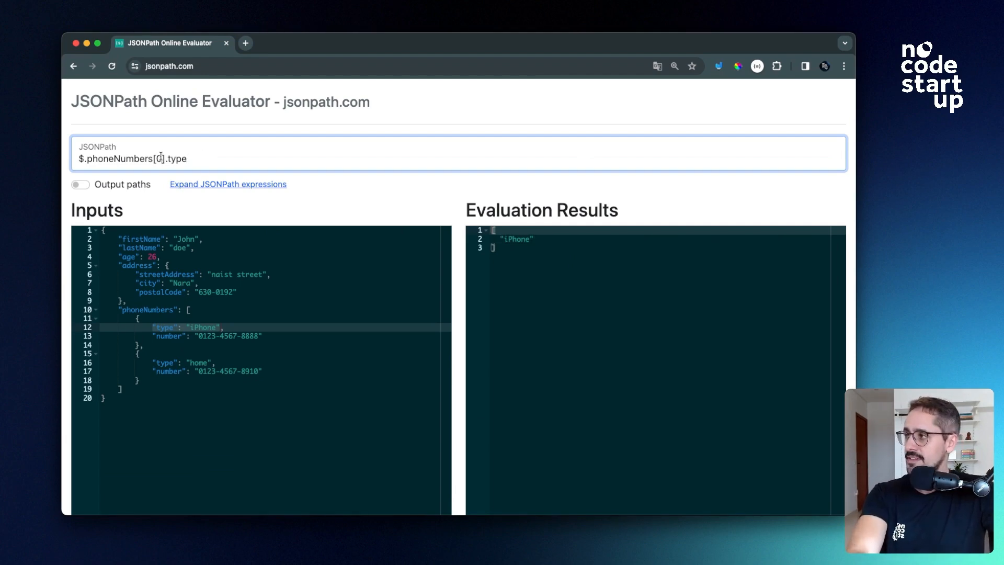
key("BackSpace")
type(":1")
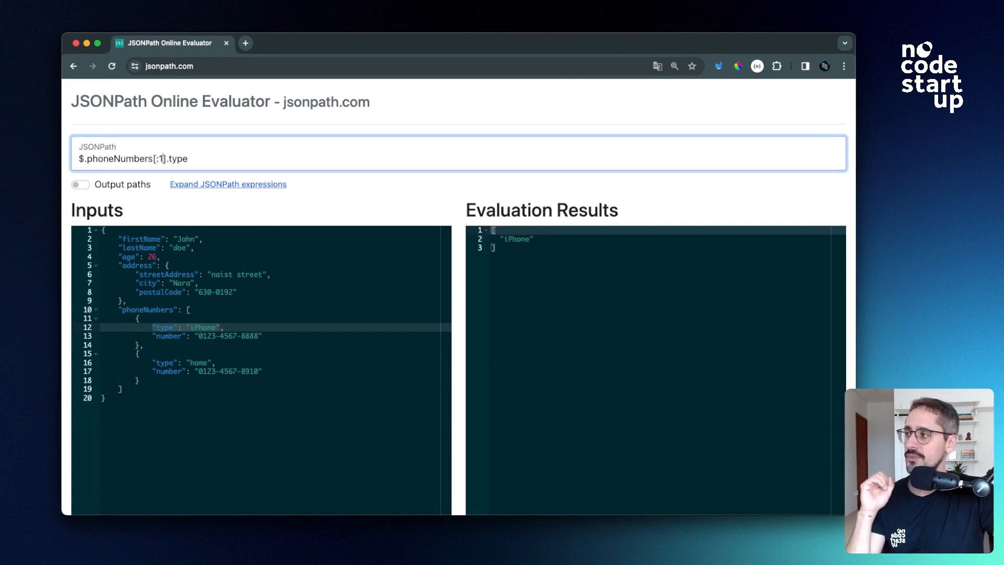
Change the slice to [:2] and highlight the iPhone value in the input JSON
double_click(160, 157)
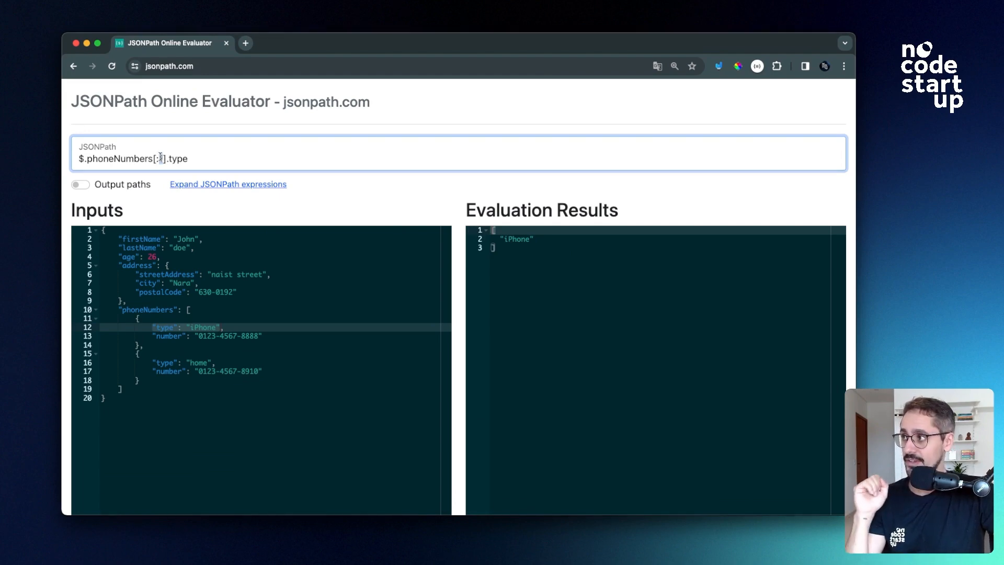
type("2")
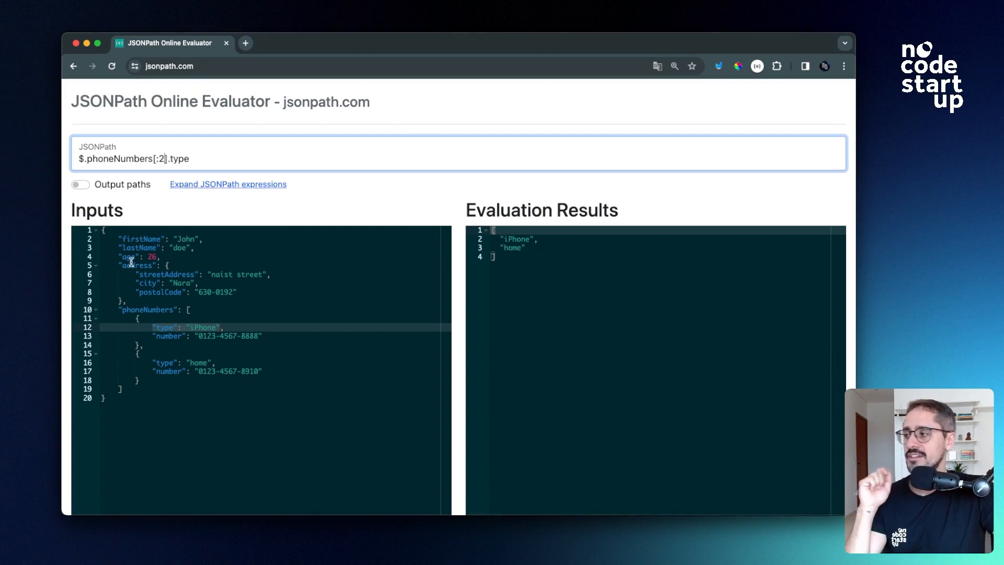
left_click_drag(188, 325, 221, 326)
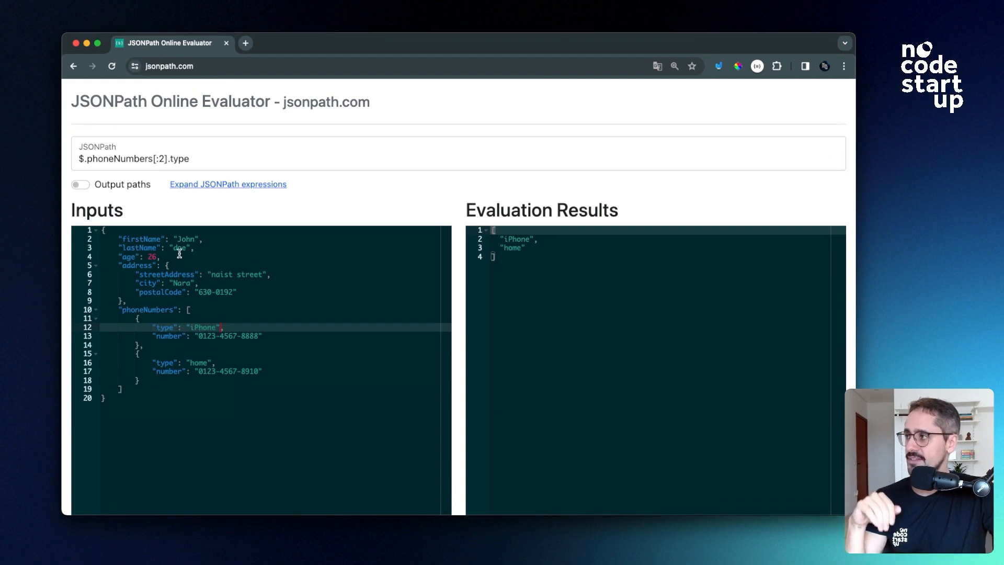
Replace the type property with number, giving $.phoneNumbers[:2].number, and highlight the path after the root symbol
left_click(173, 158)
double_click(172, 158)
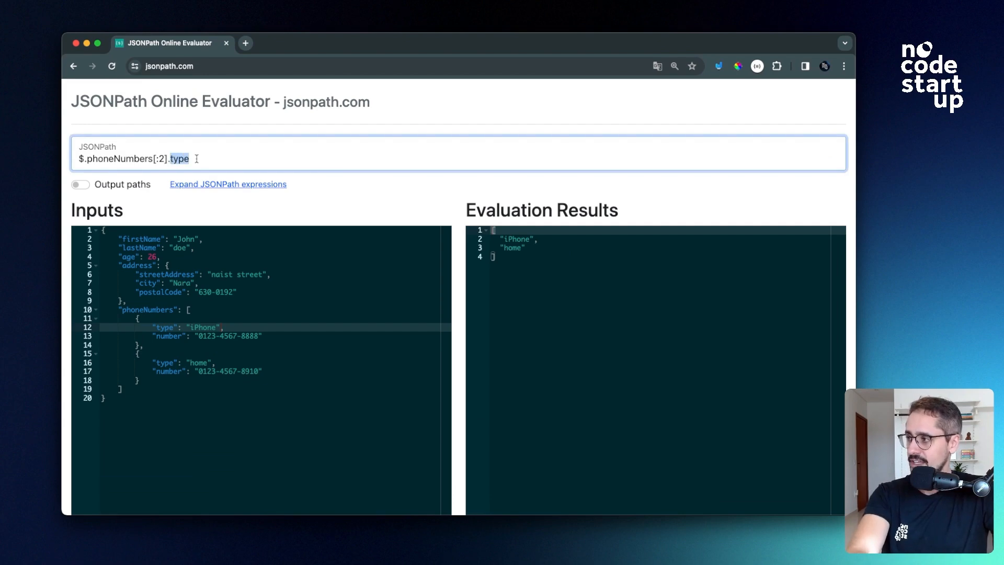
type("number")
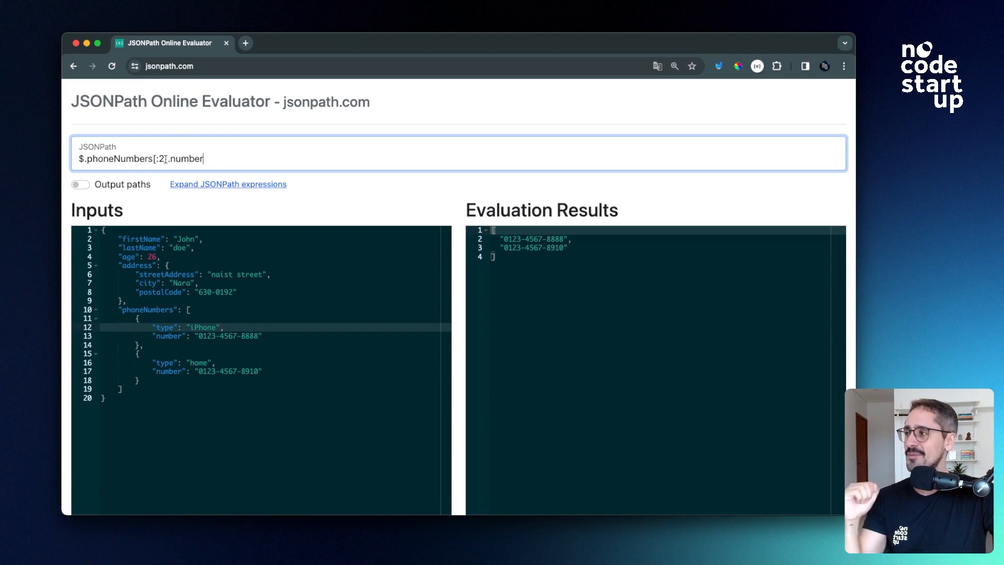
left_click_drag(220, 159, 89, 158)
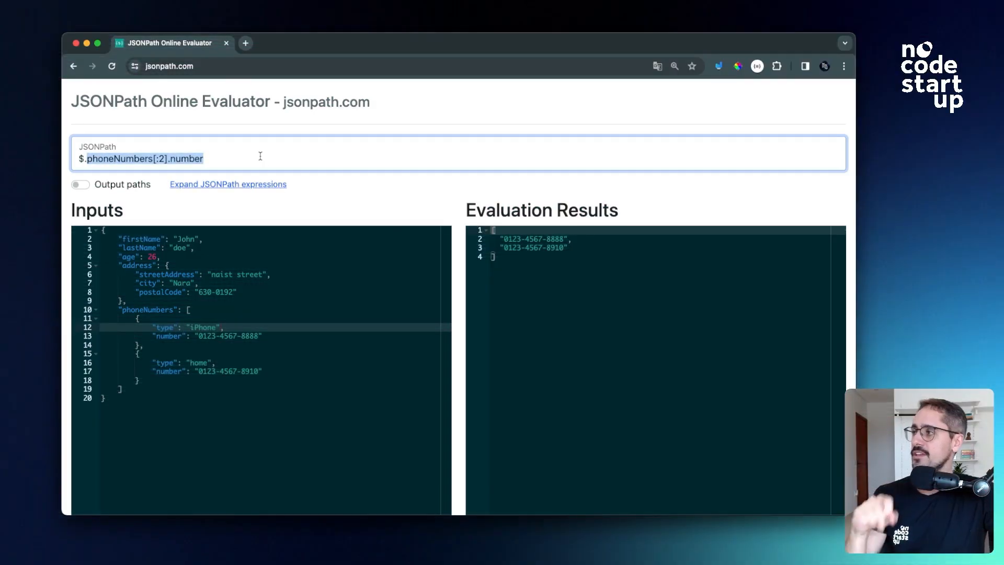
Shorten the expression to $.phoneNumbers by removing the slice and the number property
left_click(260, 156)
key("BackSpace")
key("BackSpace")
key("BackSpace")
key("BackSpace")
key("BackSpace")
key("BackSpace")
key("BackSpace")
key("BackSpace")
key("BackSpace")
key("BackSpace")
key("BackSpace")
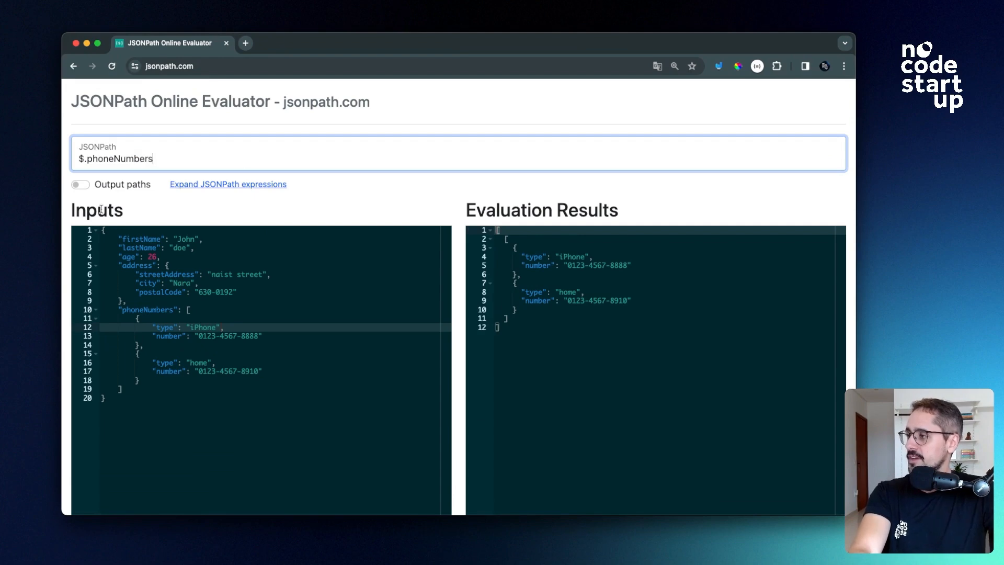
Examine the phoneNumbers array's iPhone and home entries in the input JSON and the $.phoneNumbers expression
left_click(211, 336)
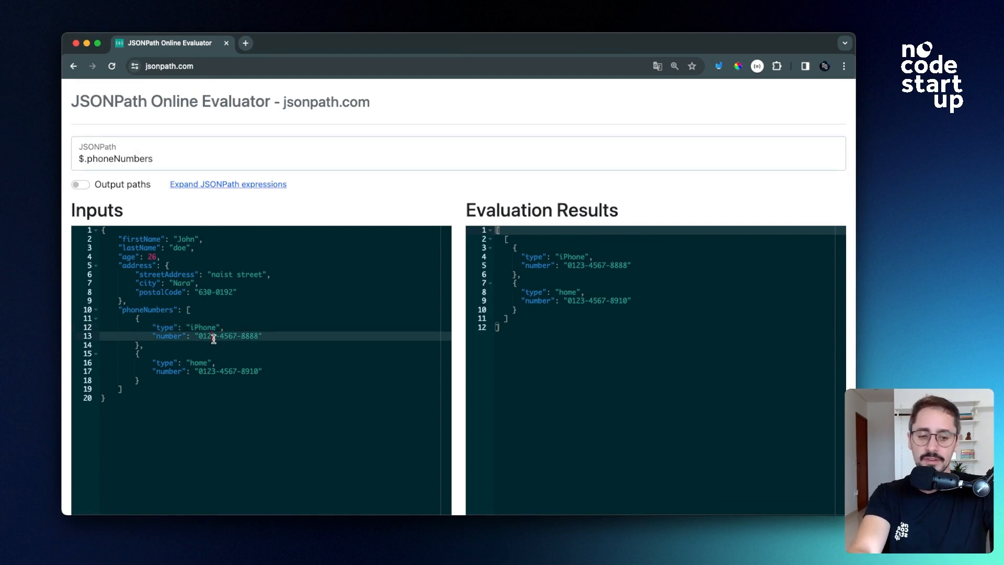
left_click(195, 327)
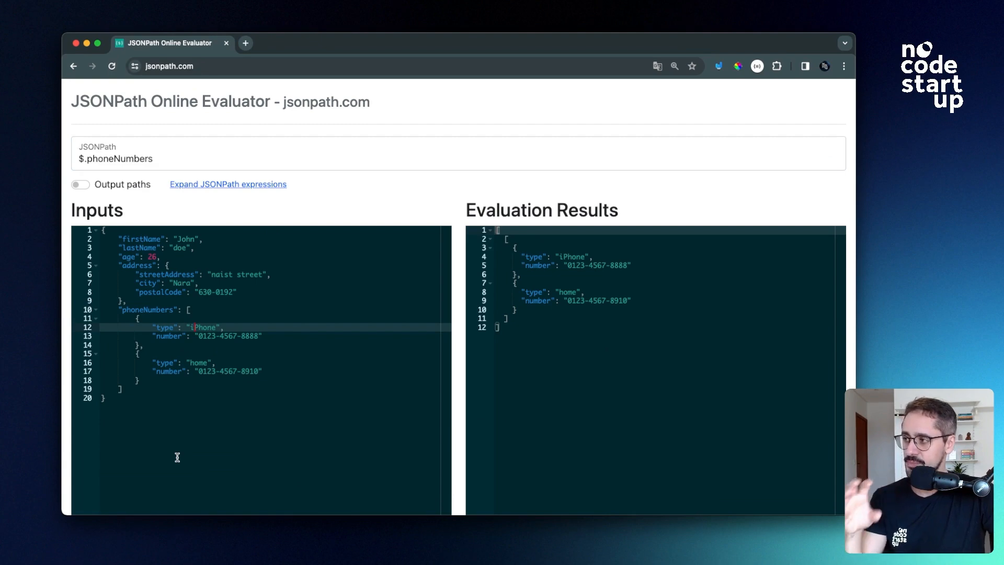
left_click(182, 157)
left_click_drag(187, 327, 221, 327)
left_click_drag(263, 372, 119, 317)
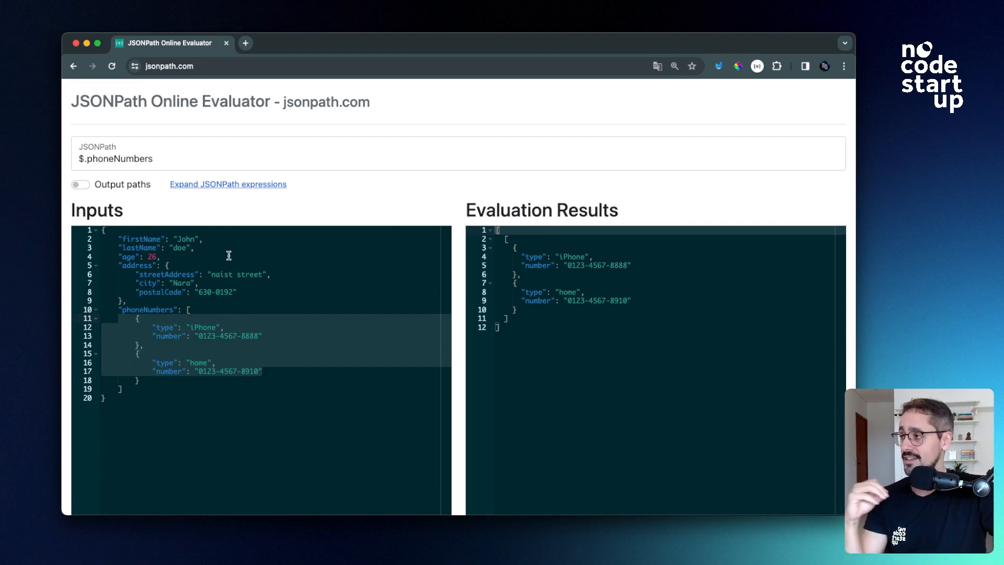
left_click(187, 156)
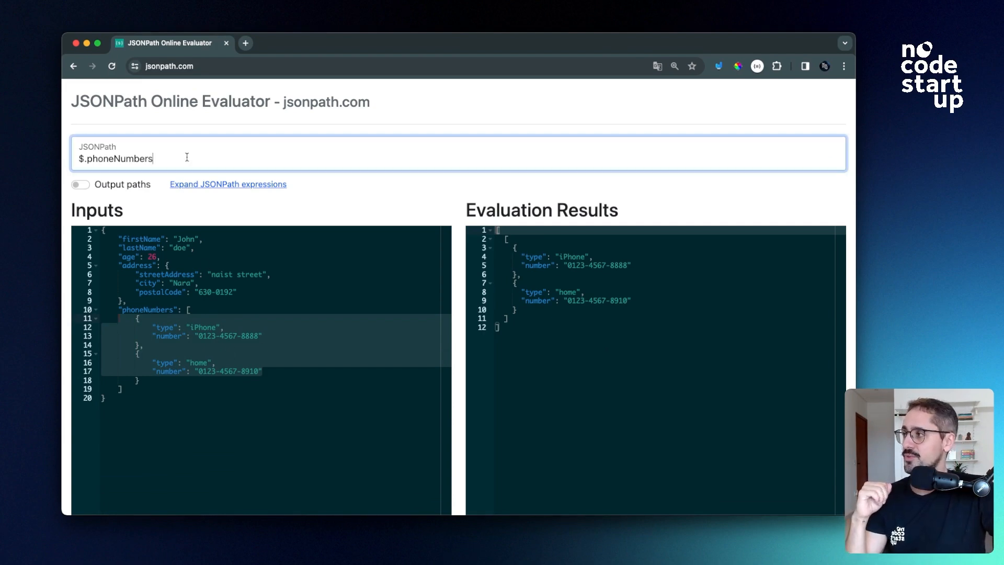
left_click_drag(187, 157, 57, 159)
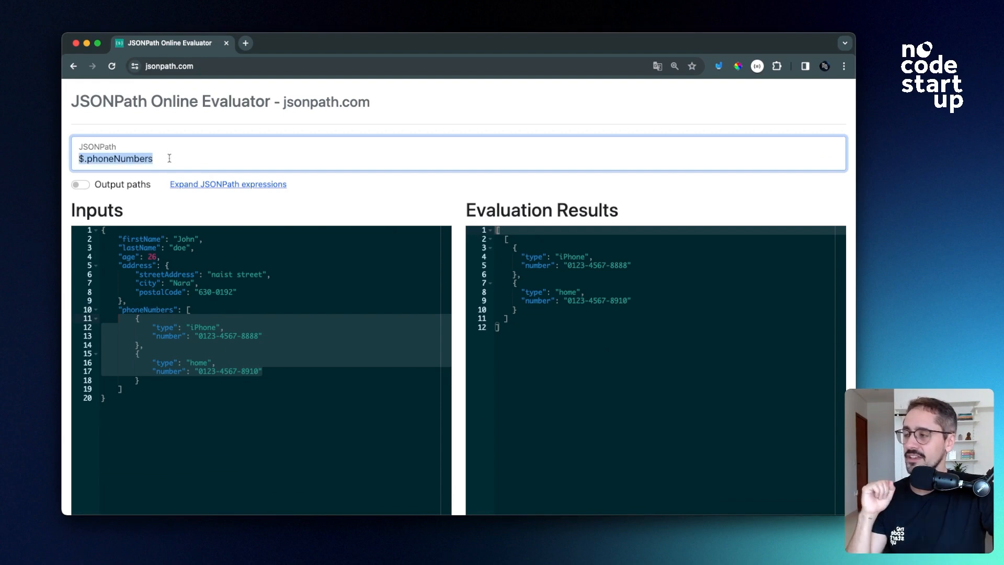
key("Right")
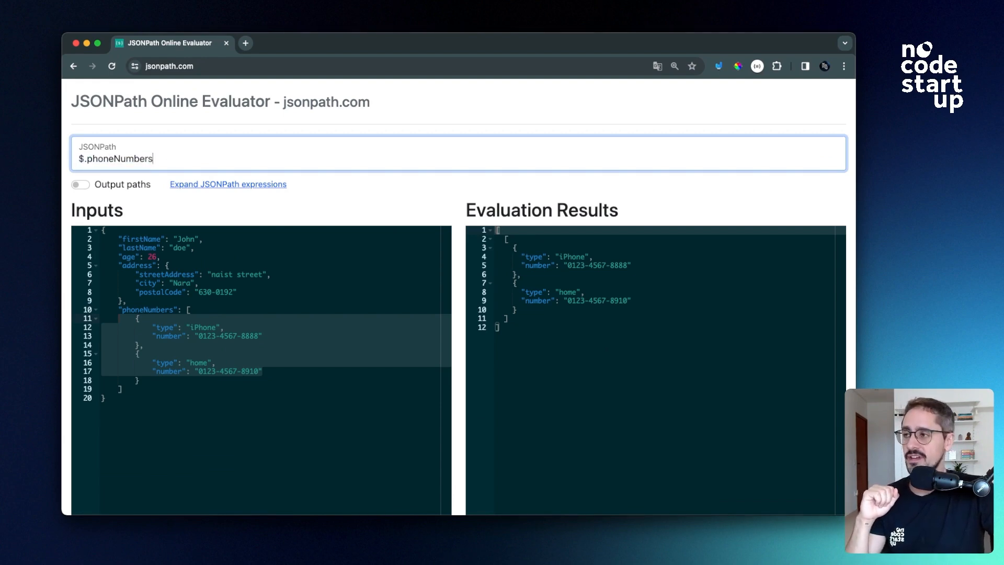
Append a filter on the type property to the expression, giving $.phoneNumbers[?(@.type)]
key("super+Tab")
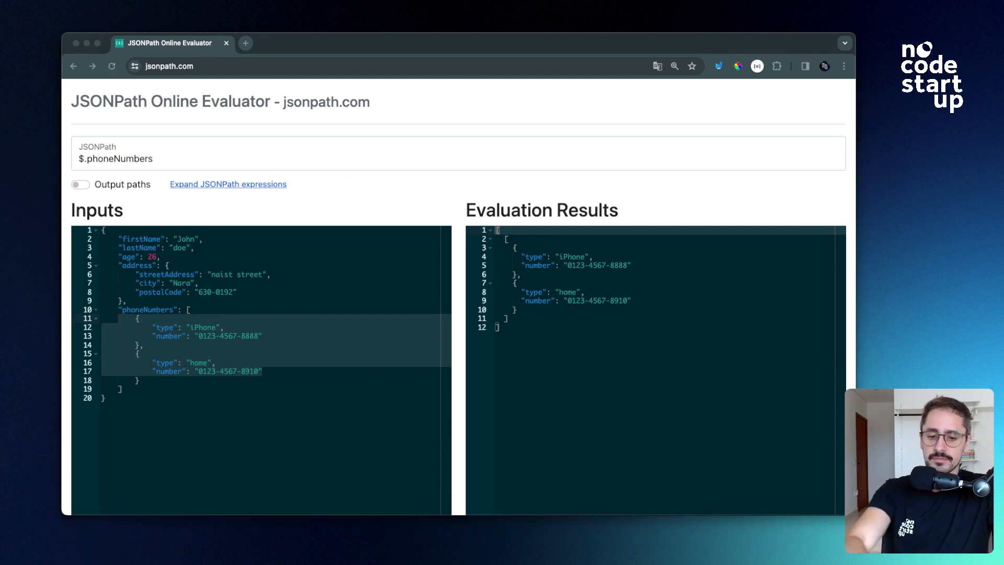
left_click(287, 162)
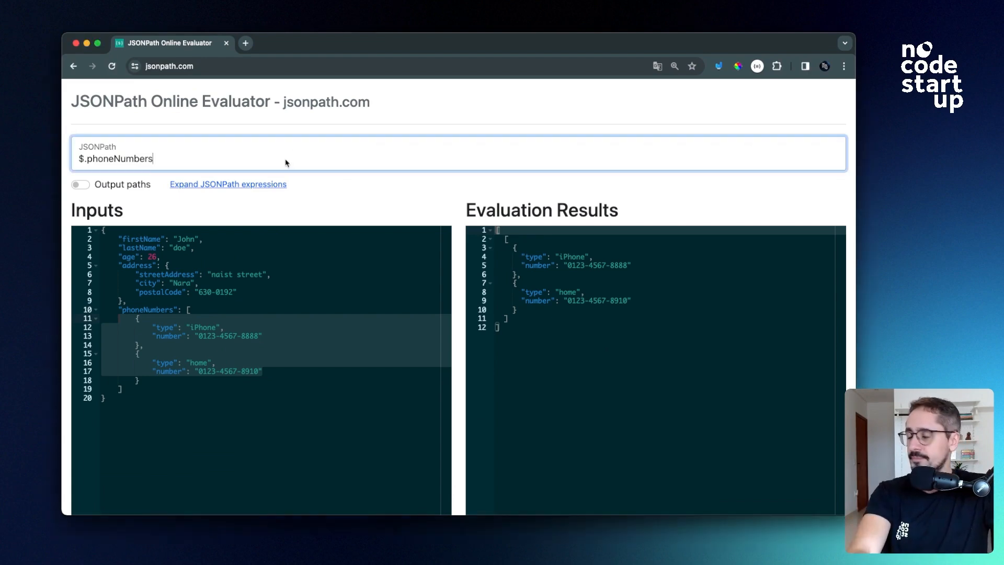
type("[")
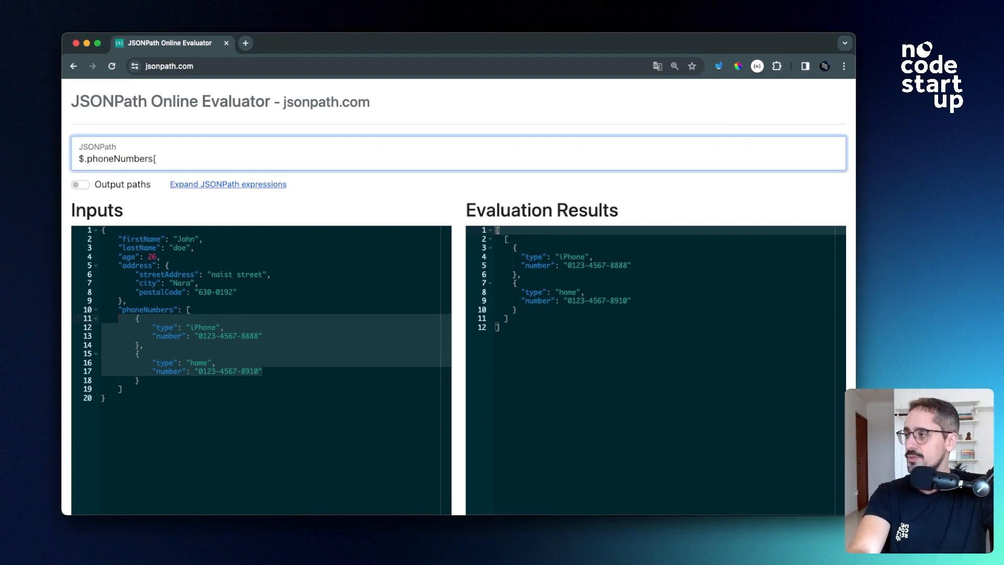
type("]")
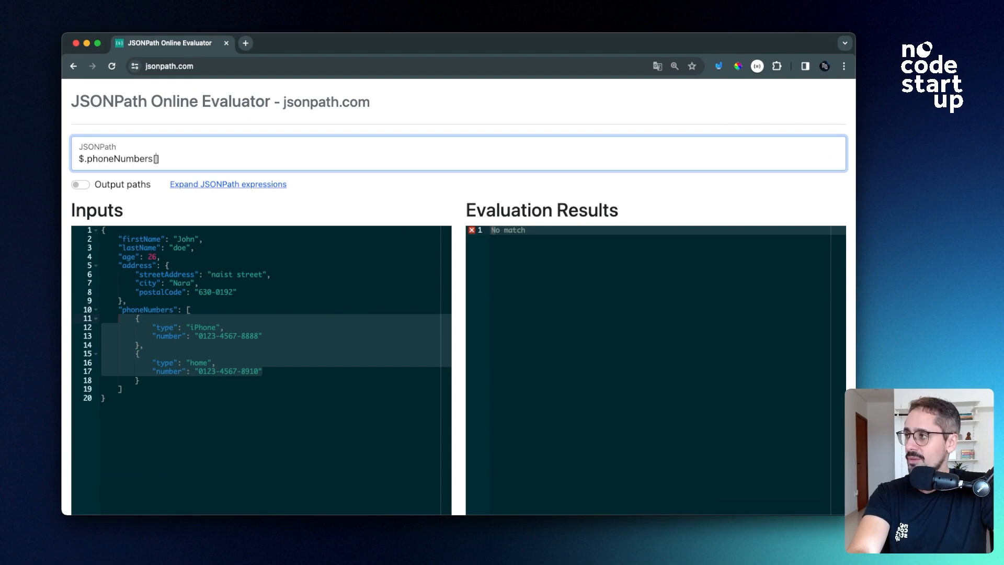
type("()")
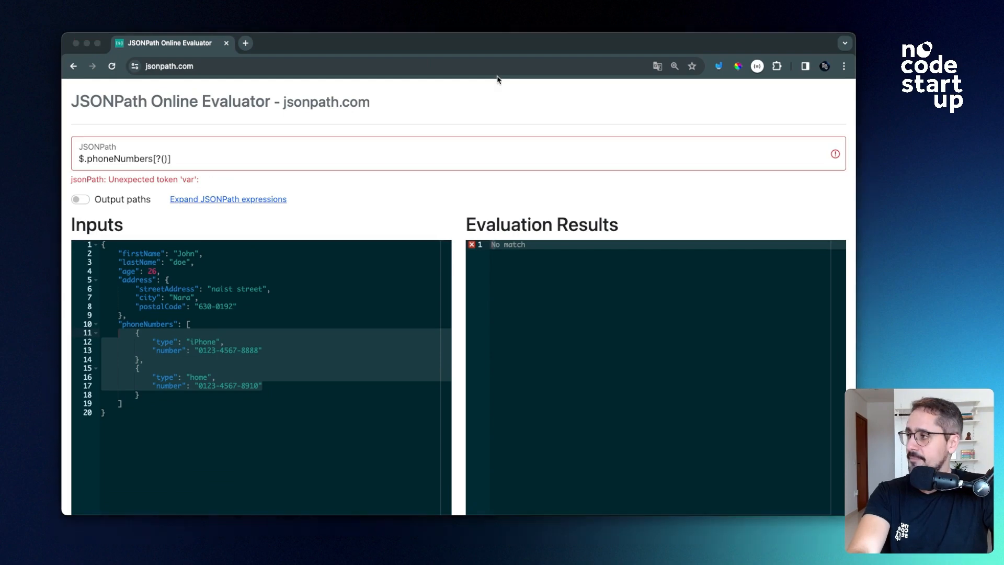
left_click(164, 158)
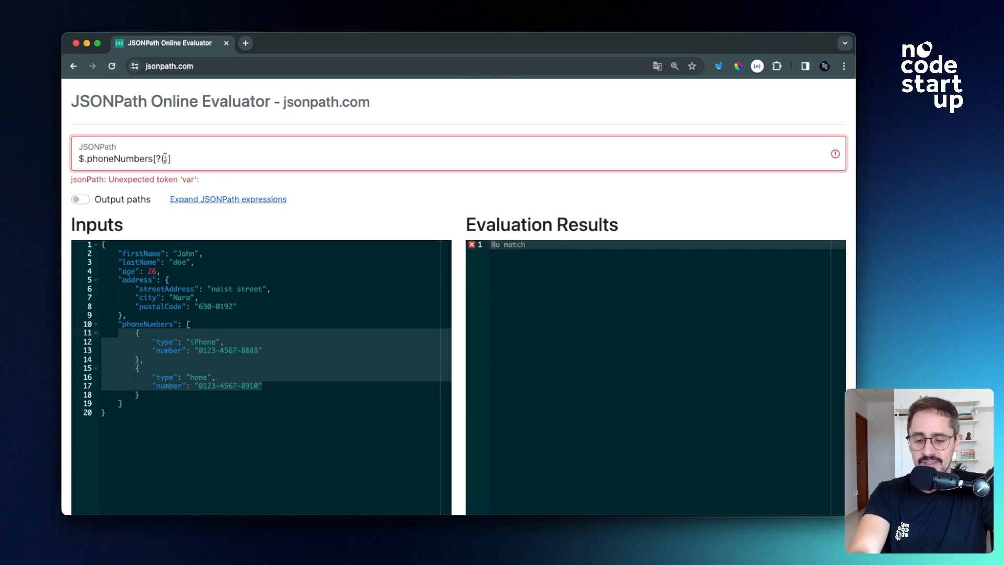
type("@.")
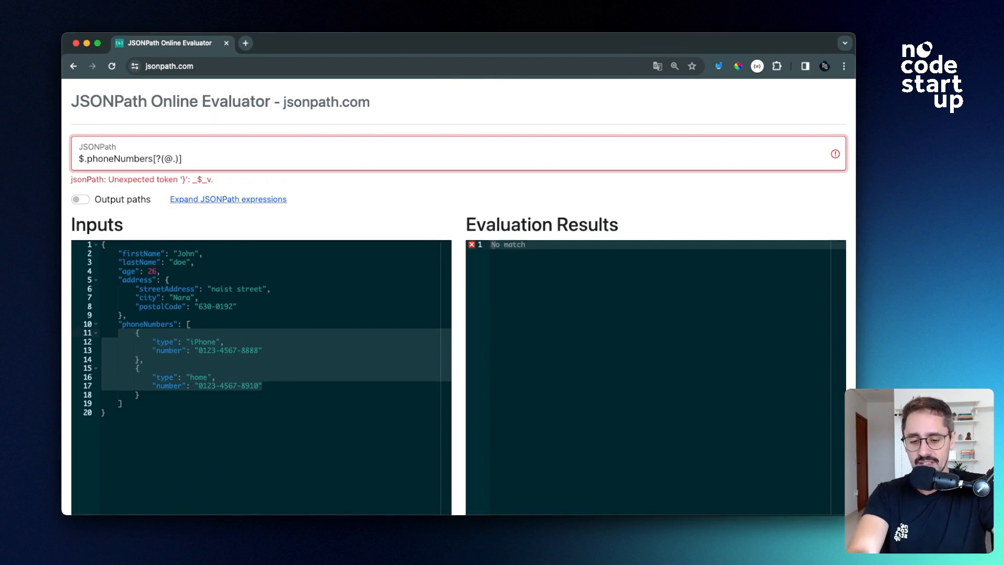
type("type")
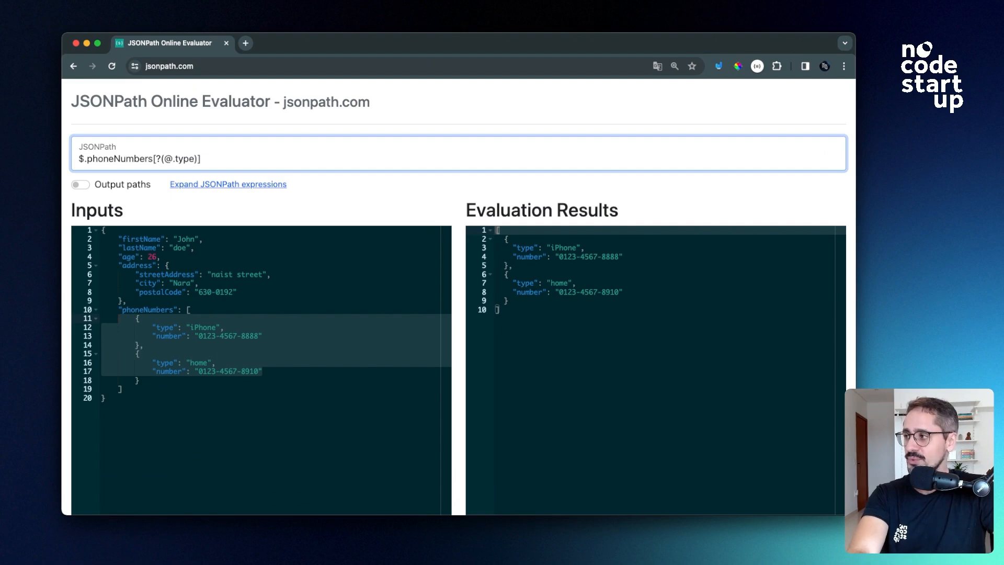
Try number as the filter's property in the phoneNumbers expression, and restore type
key("BackSpace")
key("BackSpace")
key("BackSpace")
key("BackSpace")
type("number")
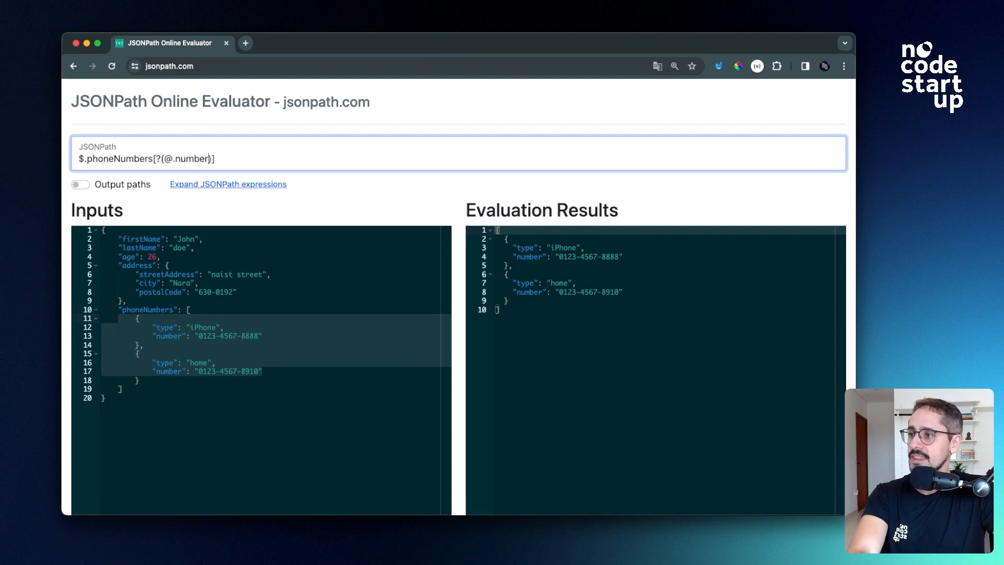
key("BackSpace")
key("BackSpace")
key("BackSpace")
key("BackSpace")
key("BackSpace")
key("BackSpace")
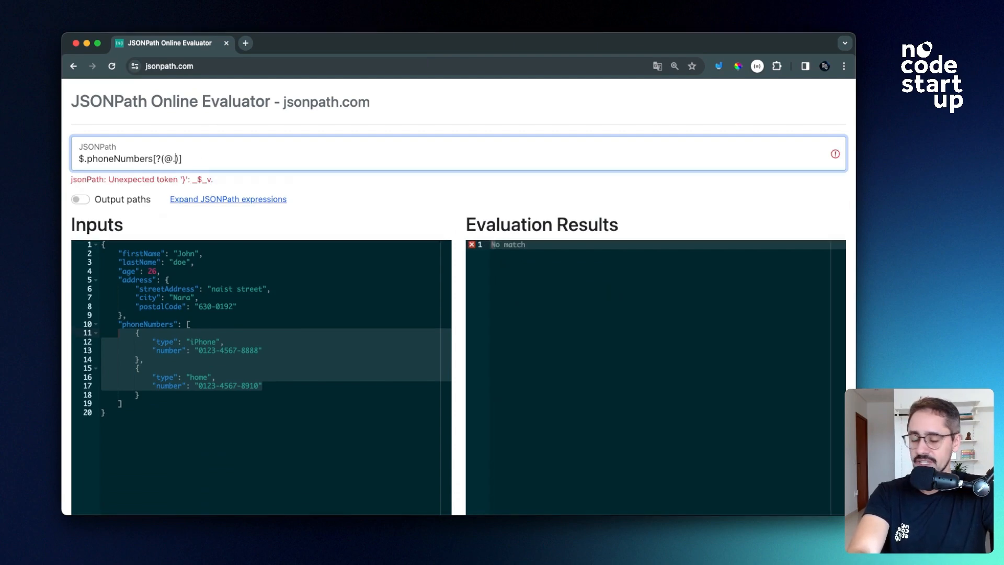
type("type")
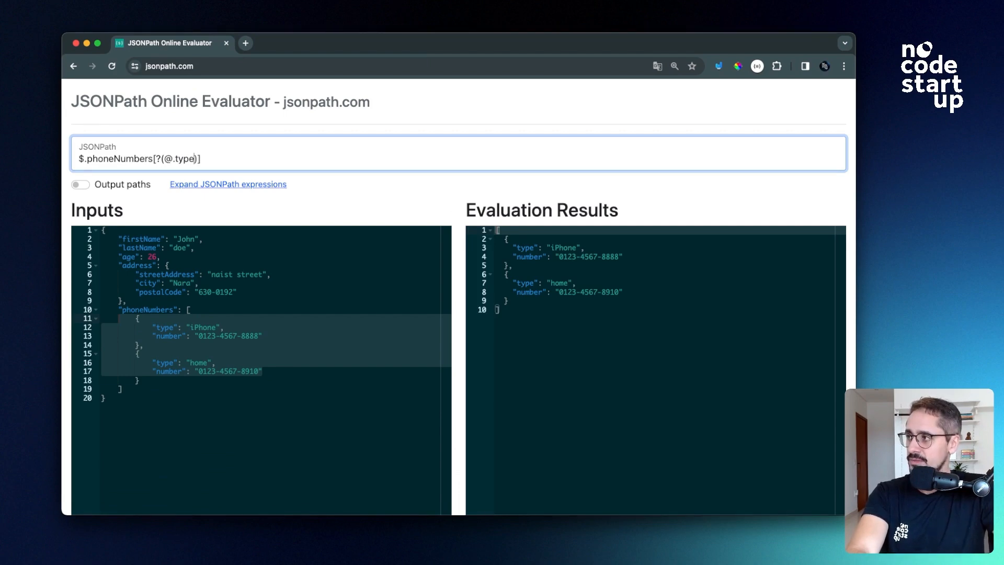
Add the == comparison operator after @.type in the filter and highlight it
type("==")
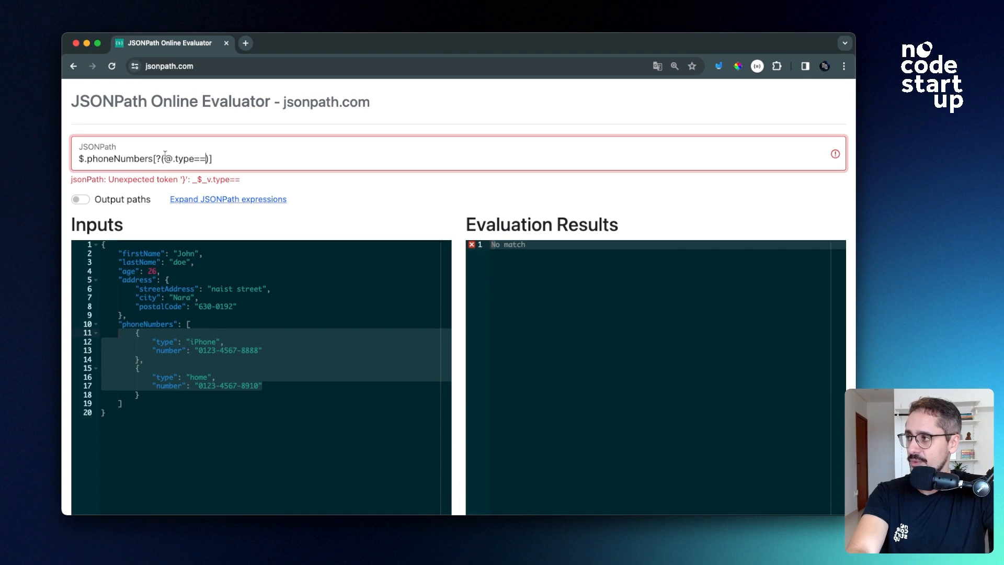
left_click(194, 158)
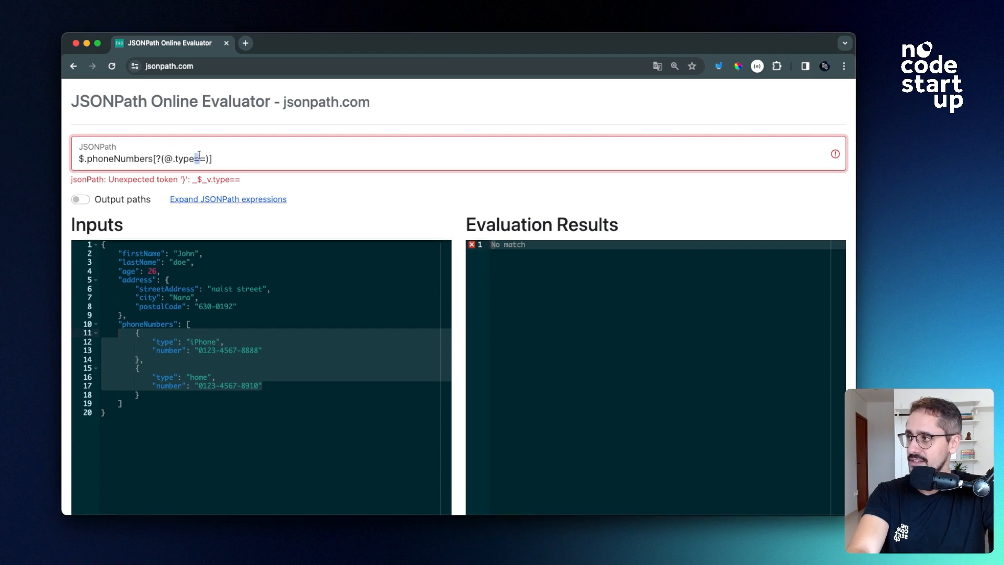
left_click_drag(206, 158, 194, 158)
left_click(205, 157)
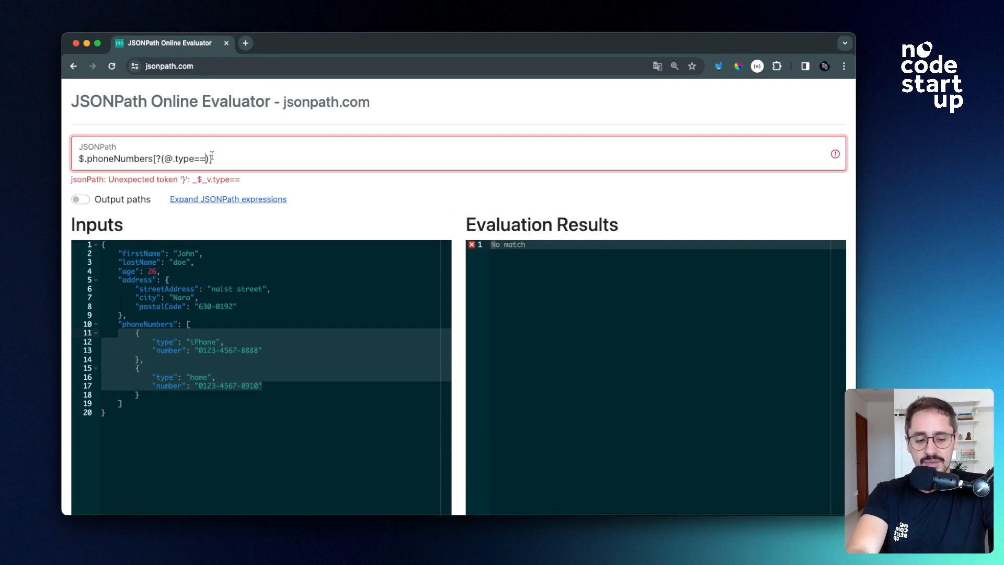
Complete the filter as $.phoneNumbers[?(@.type=='iPhone')] and highlight the iPhone entry's type and number in the input JSON
type("'")
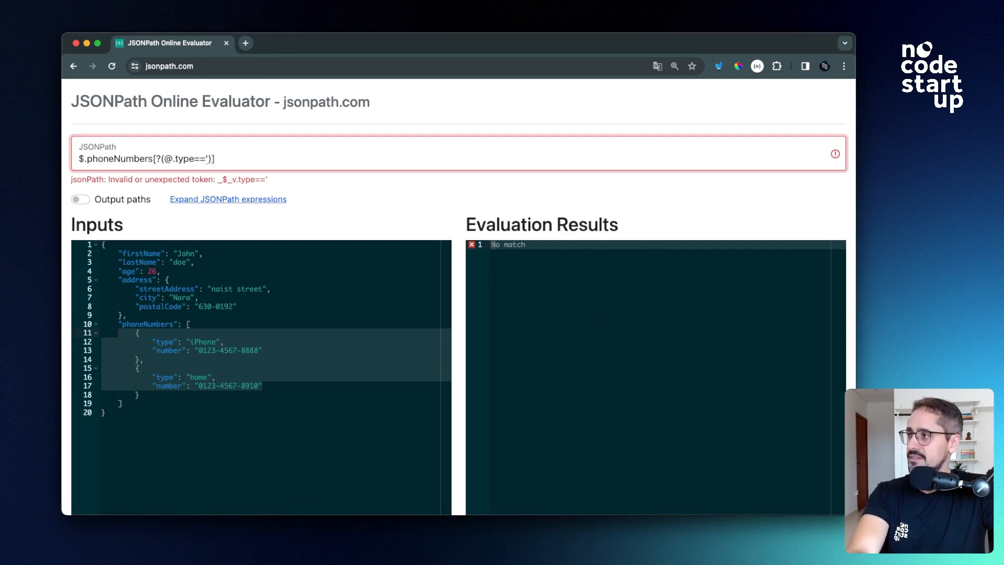
type("iPho")
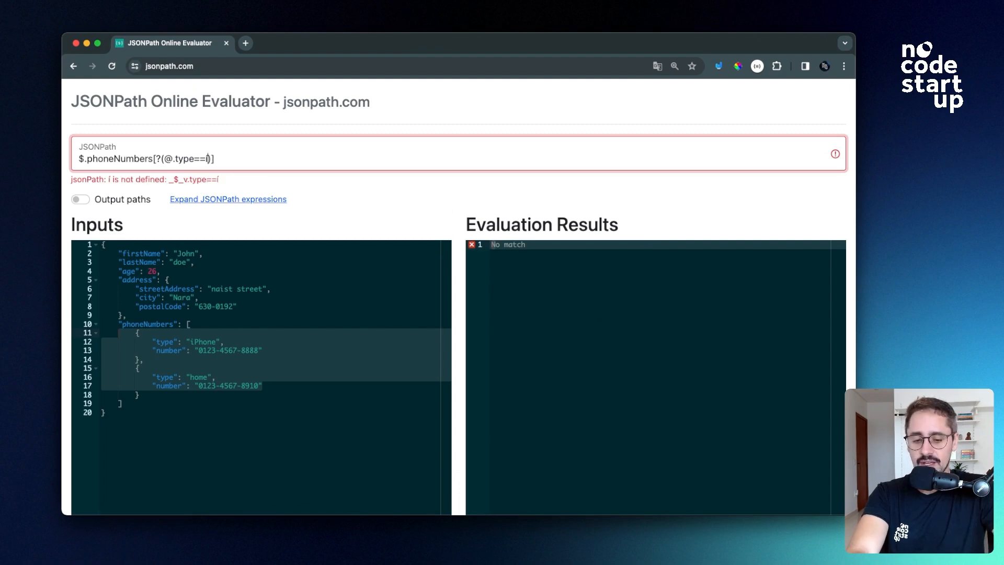
key("BackSpace")
key("BackSpace")
key("BackSpace")
key("BackSpace")
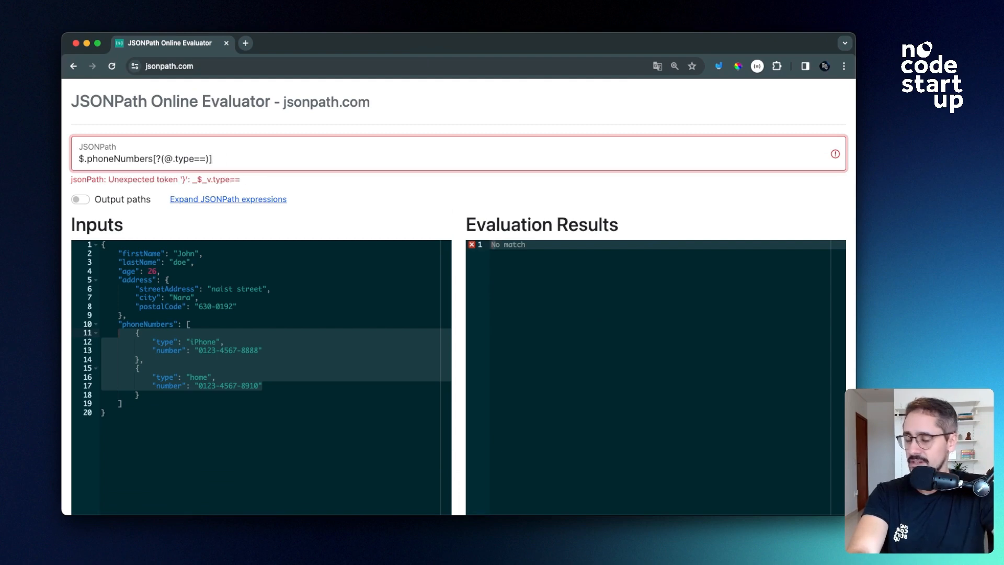
type("'i")
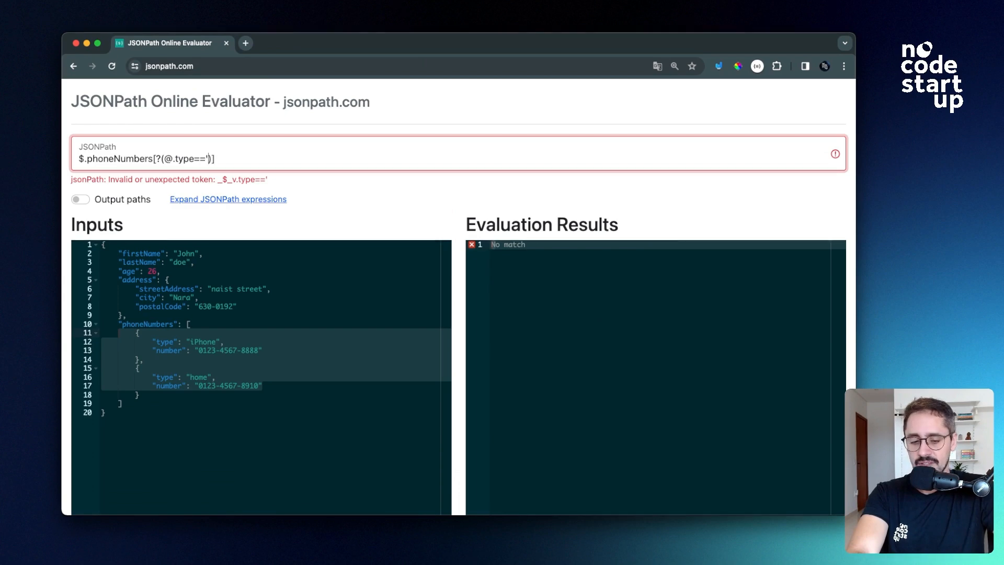
type("Phone")
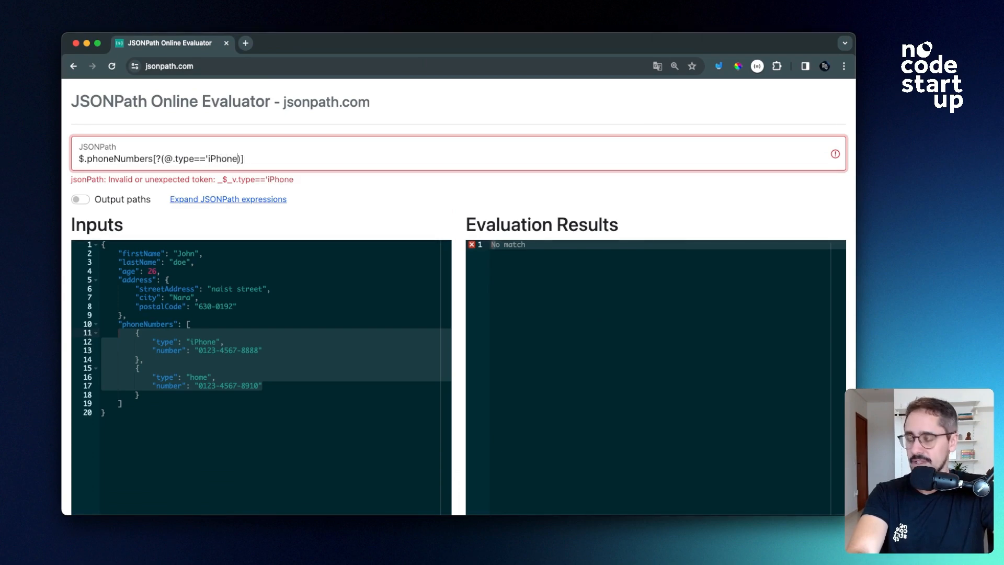
type("'")
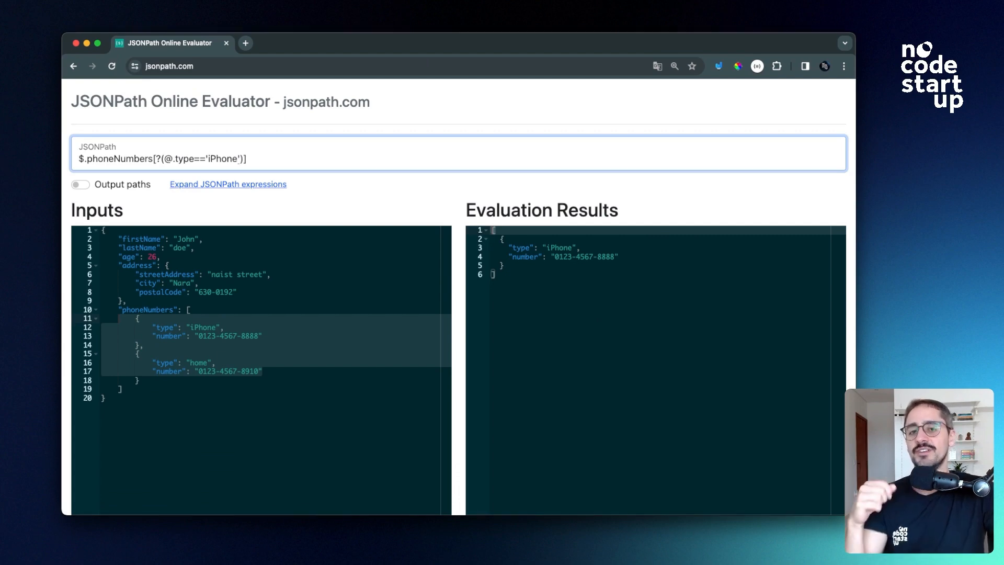
left_click(174, 291)
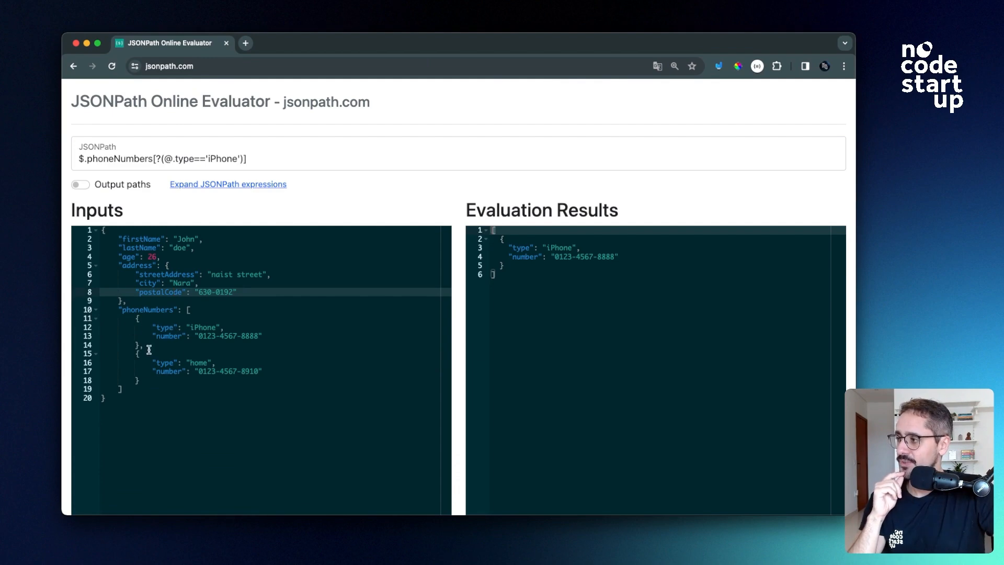
left_click_drag(152, 327, 90, 325)
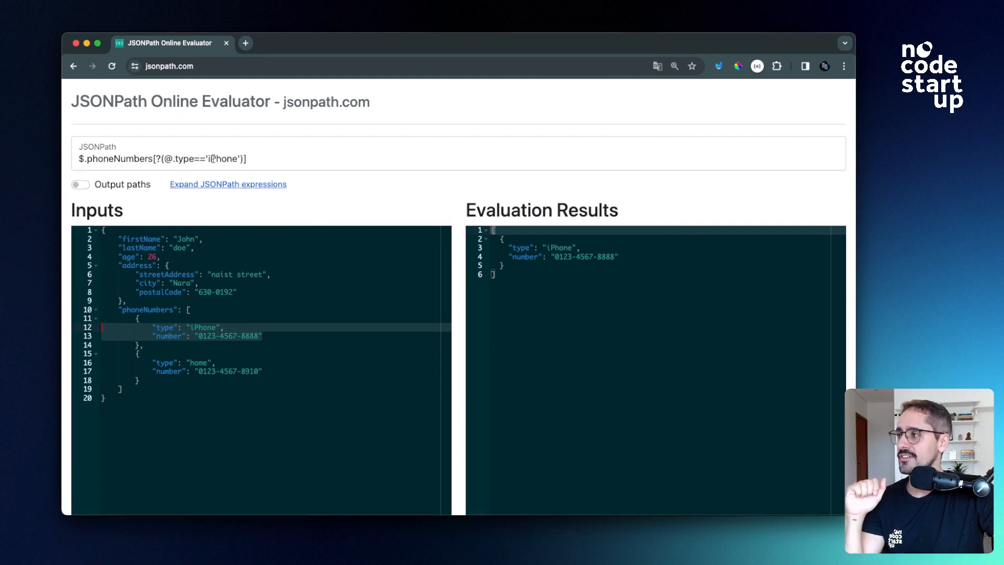
Change the filter's comparison value to 'home' and highlight that value in the second phoneNumbers entry of the input JSON
left_click_drag(211, 158, 235, 157)
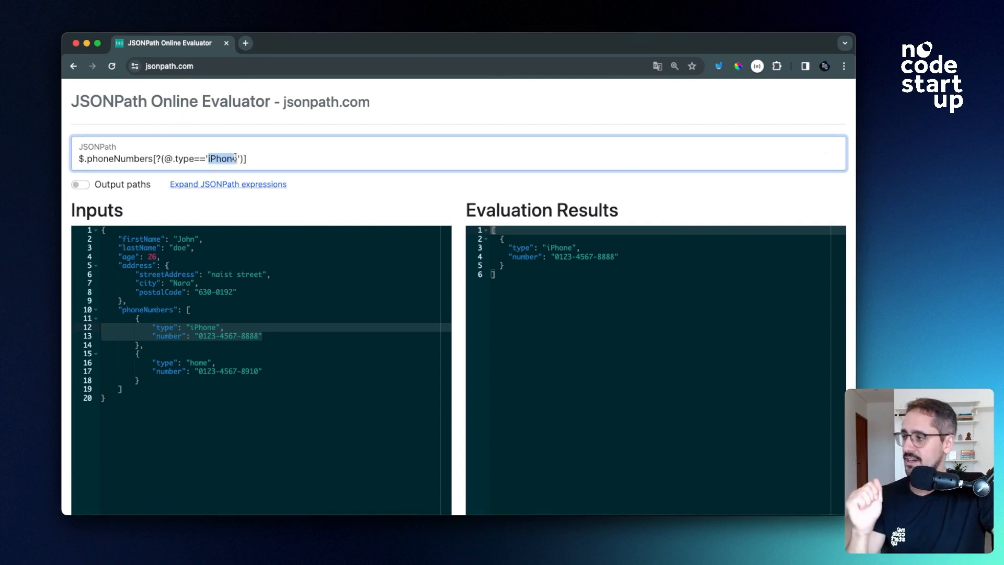
type("home")
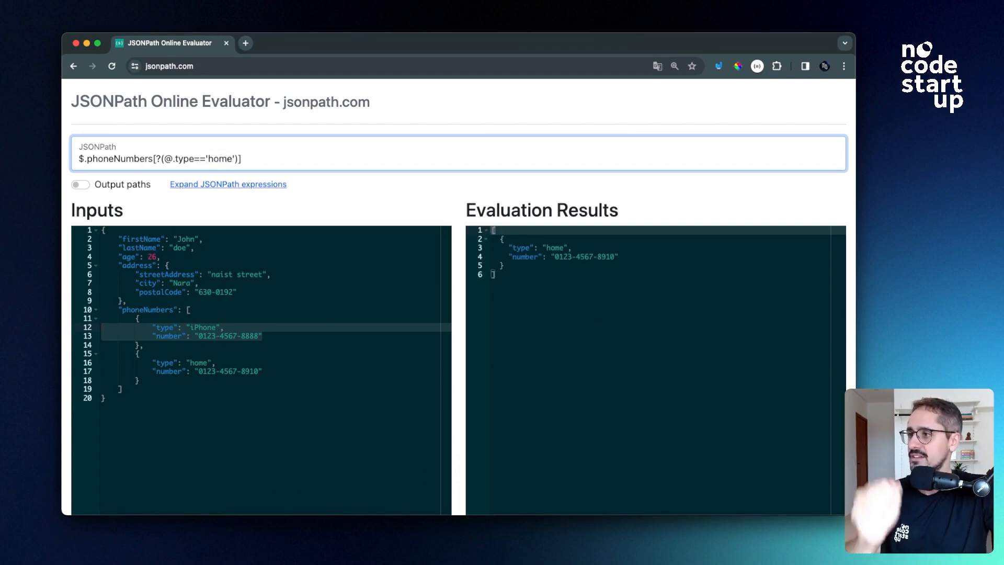
left_click(208, 361)
left_click_drag(209, 361, 192, 360)
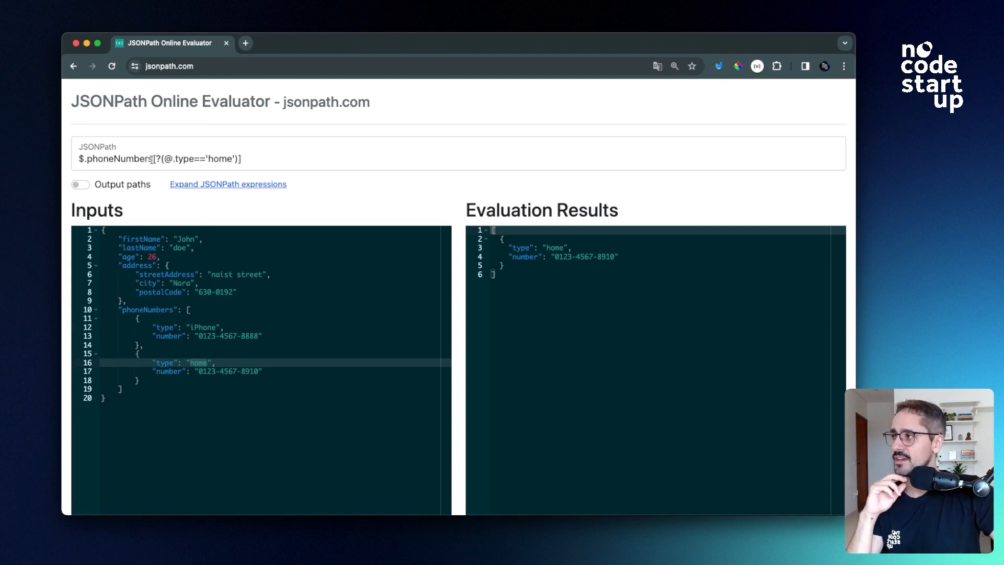
Examine the bracketed filter and its inner condition @.type=='home' in the phoneNumbers expression
left_click_drag(153, 158, 248, 152)
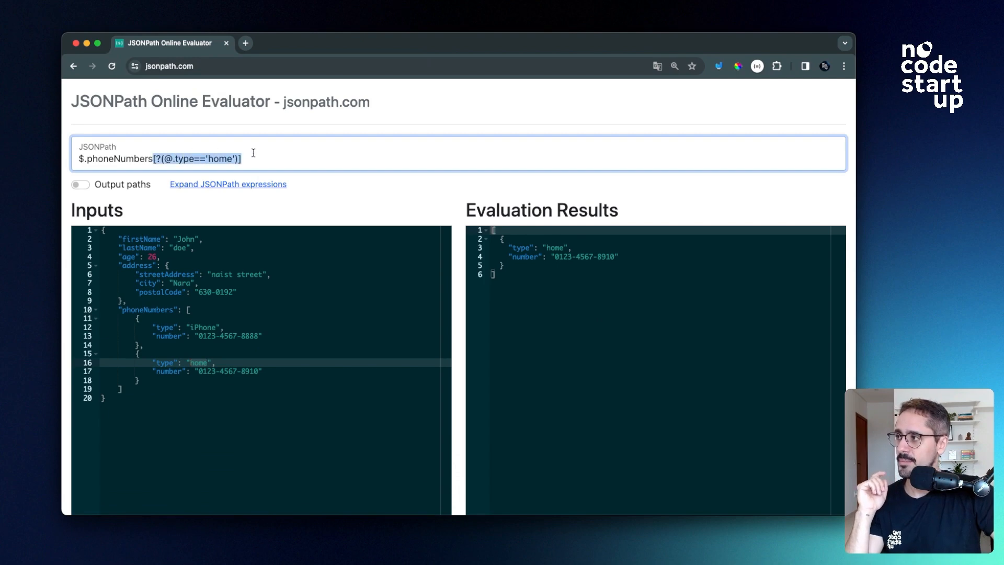
left_click(154, 158)
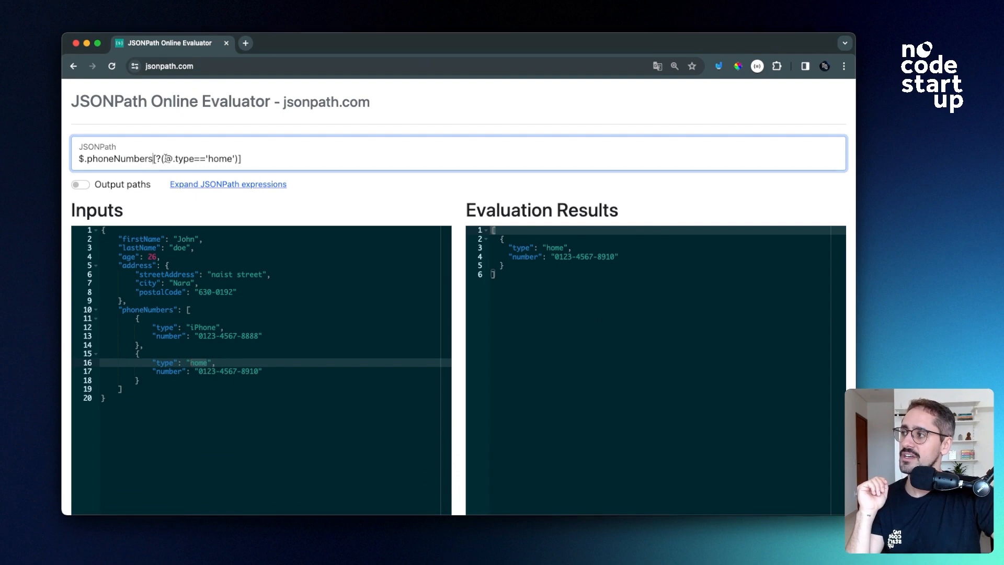
left_click_drag(164, 158, 229, 158)
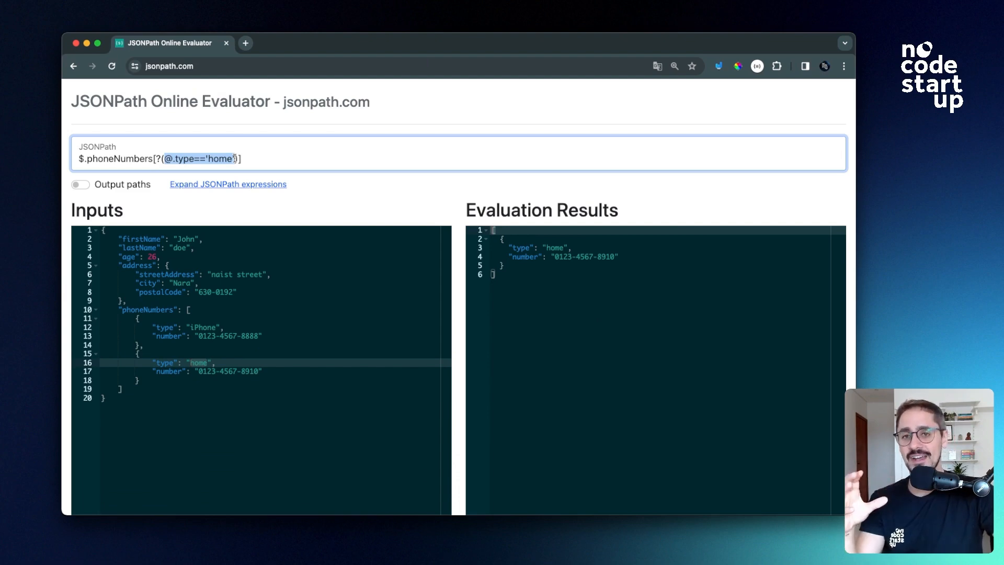
left_click_drag(234, 158, 236, 158)
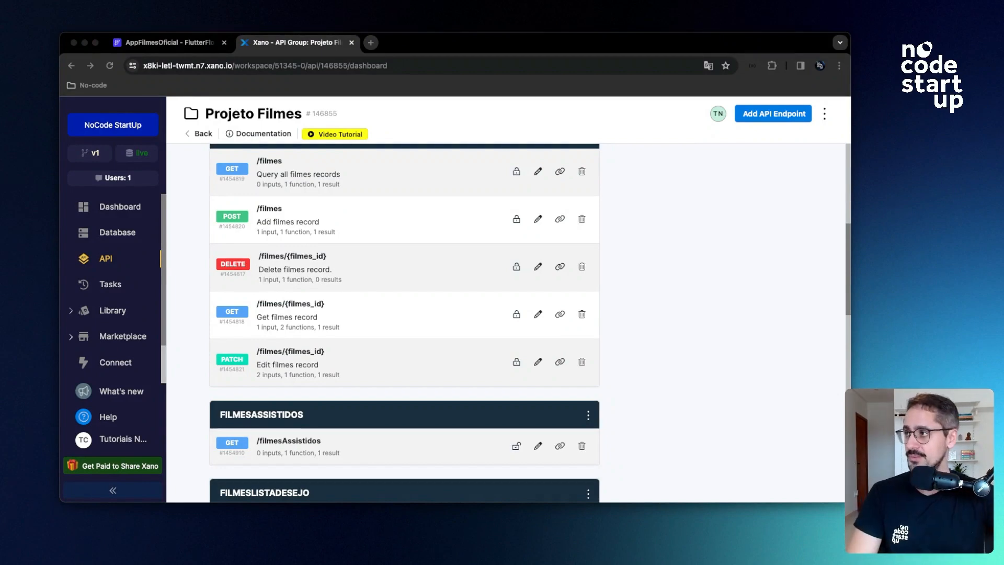
In Xano, open the GET /filmes endpoint of Projeto Filmes and run it in Run & Debug with the auth token pasted
scroll(594, 201, "up", 2)
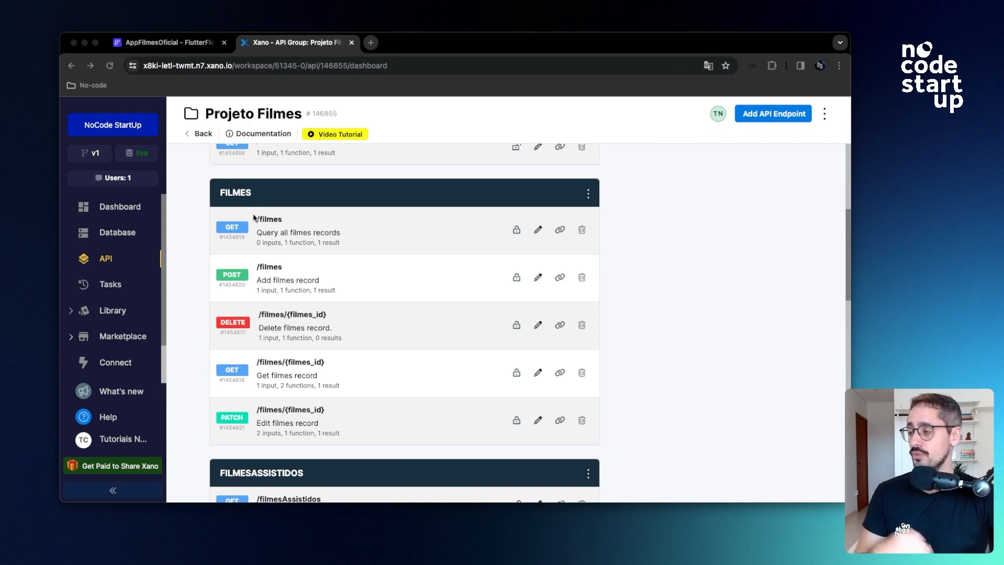
left_click(313, 226)
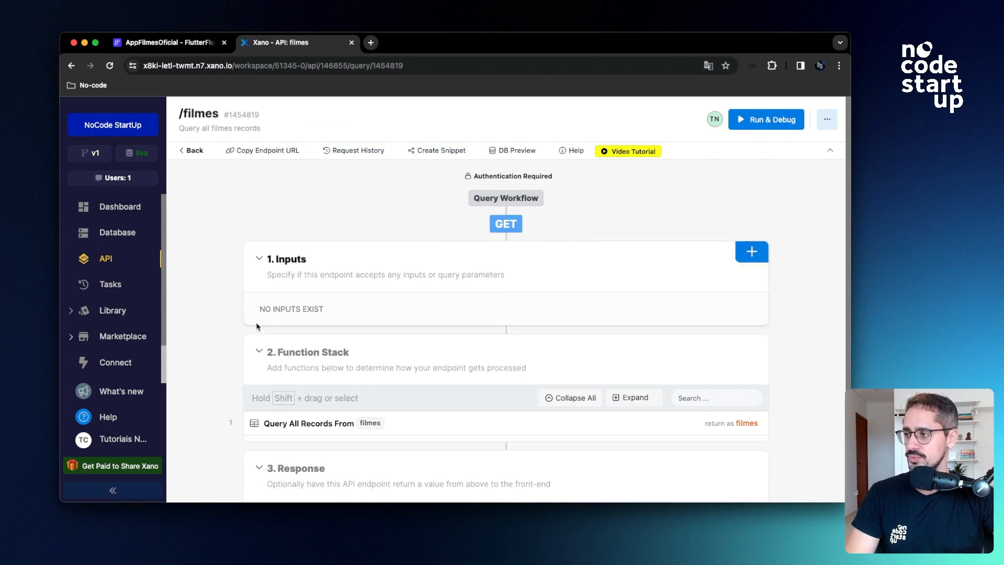
left_click(774, 120)
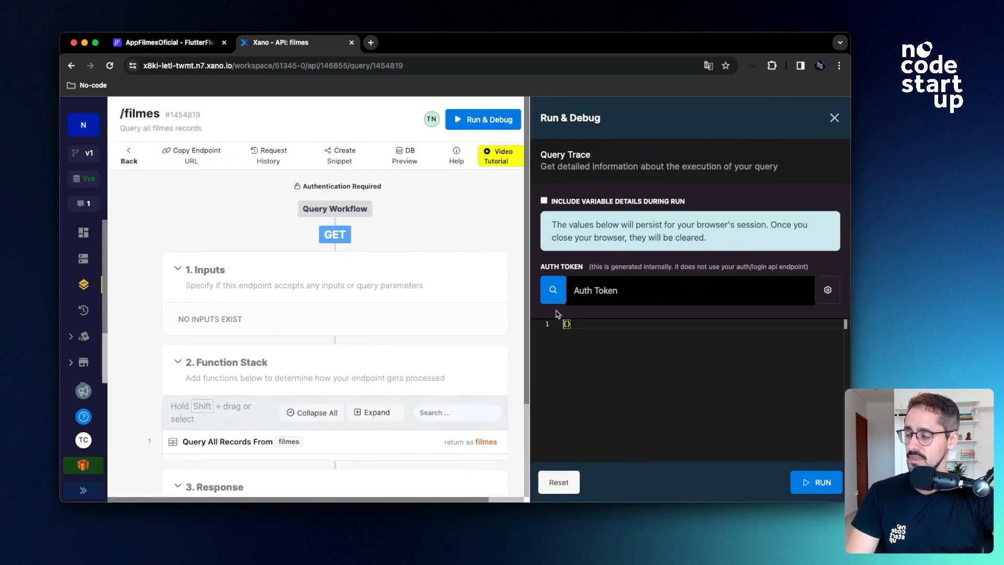
left_click(584, 298)
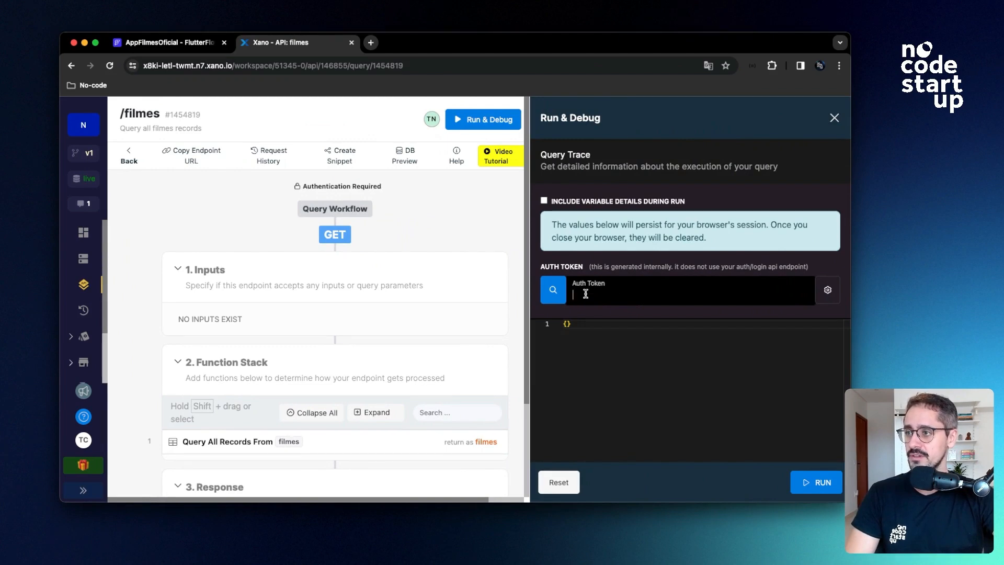
key("super+v")
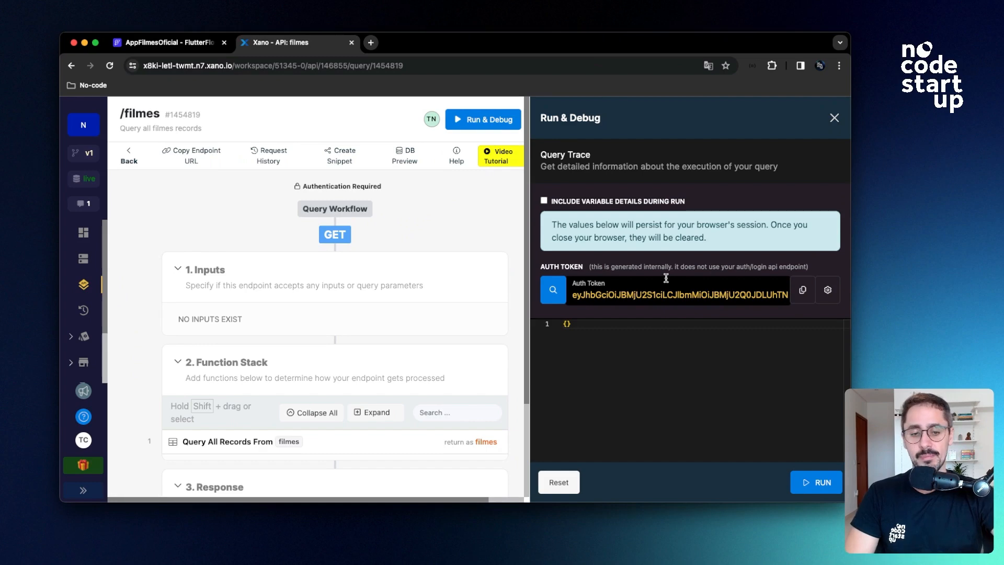
left_click(815, 483)
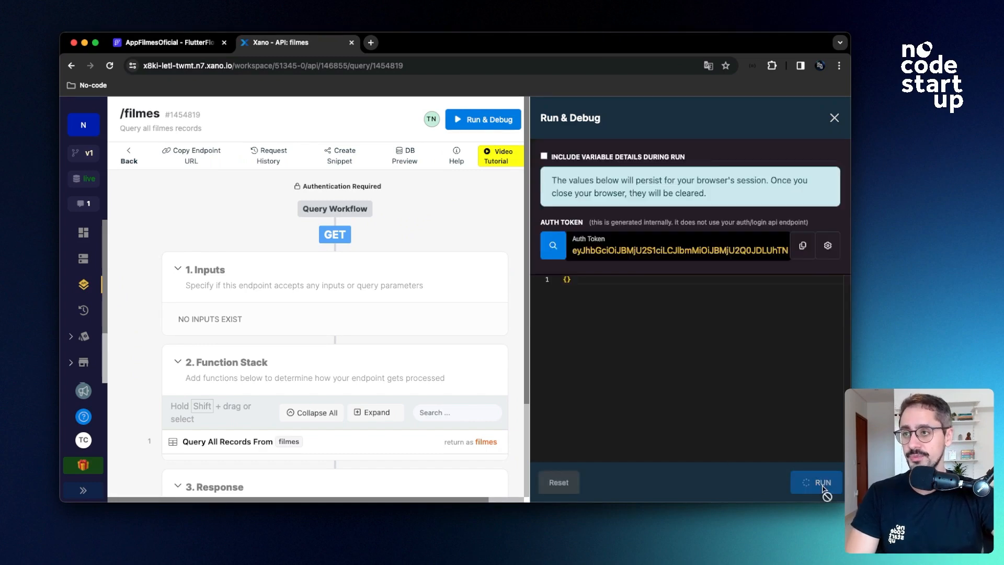
Examine the film records in the /filmes run result, highlighting the first record's filme value
scroll(752, 360, "down", 4)
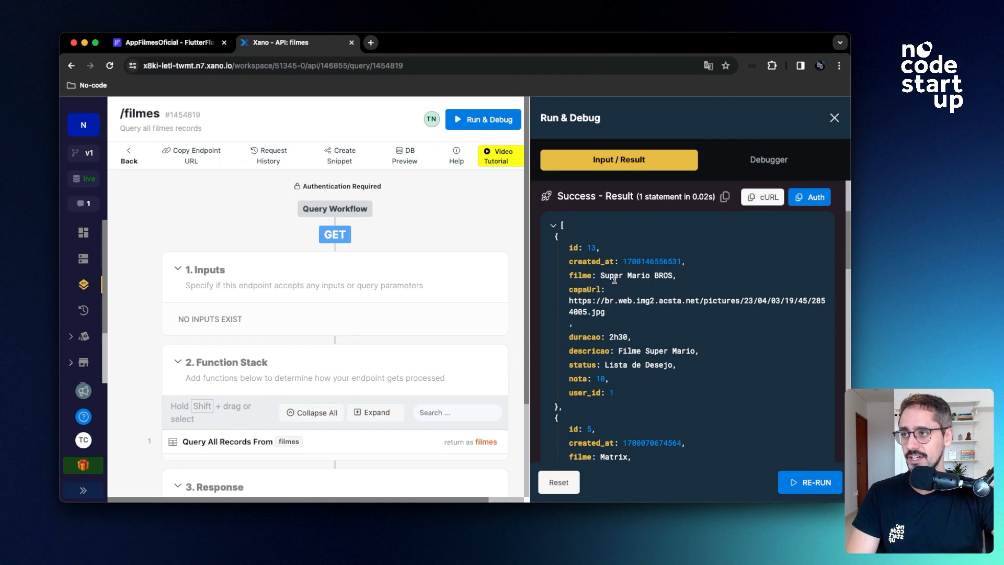
triple_click(640, 275)
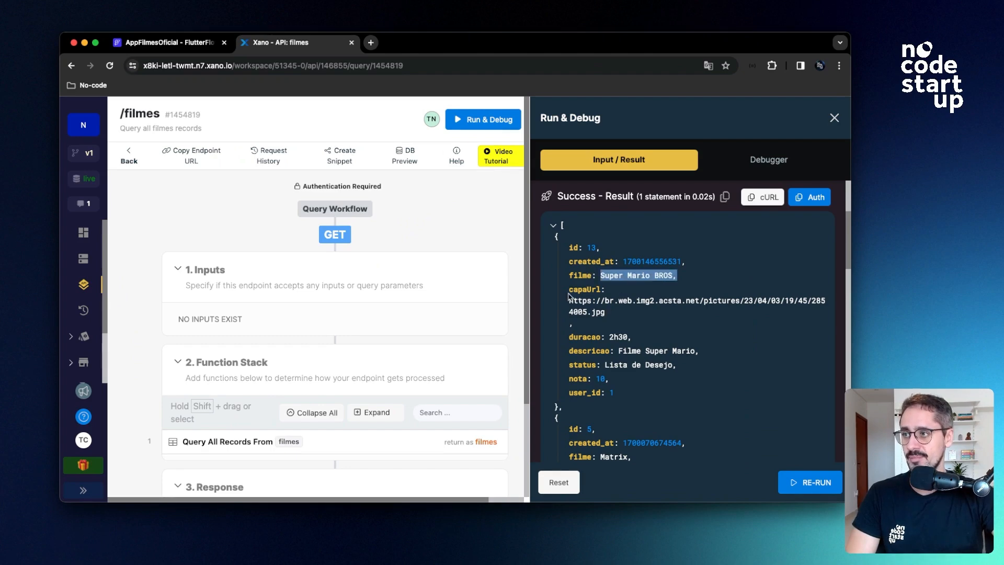
scroll(618, 347, "down", 5)
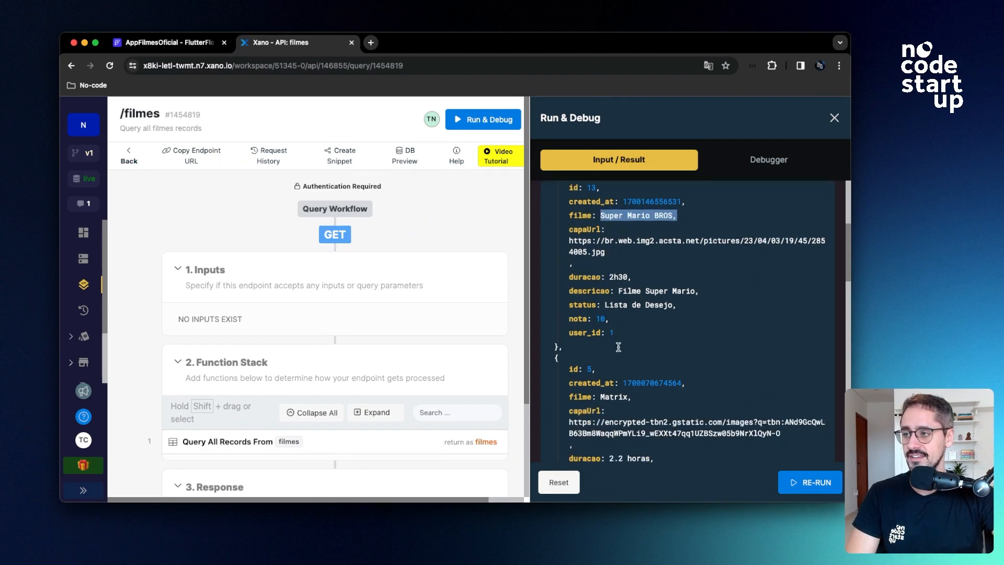
scroll(619, 347, "down", 2)
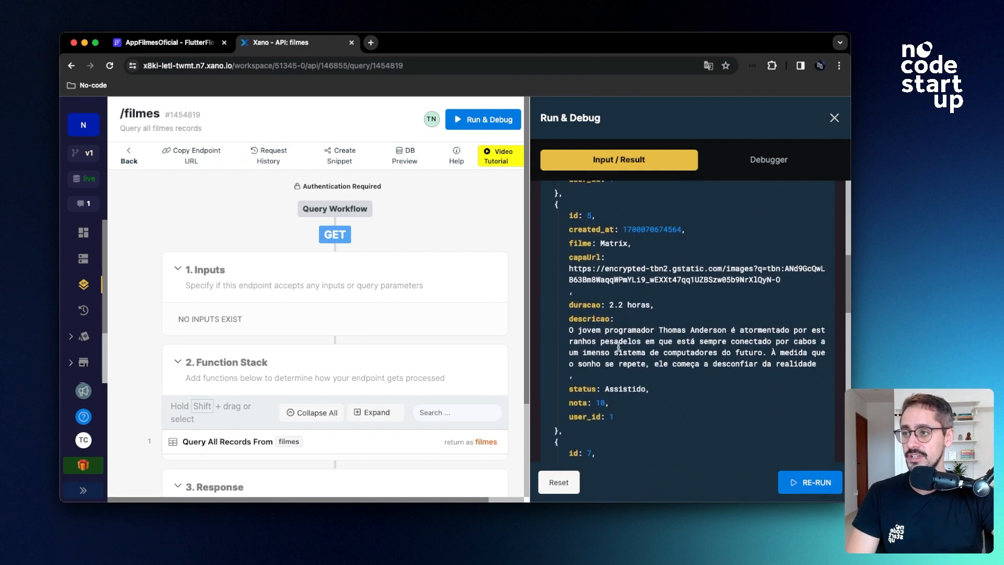
Open the filmes database table and look through its columns as far as user_id
left_click(83, 256)
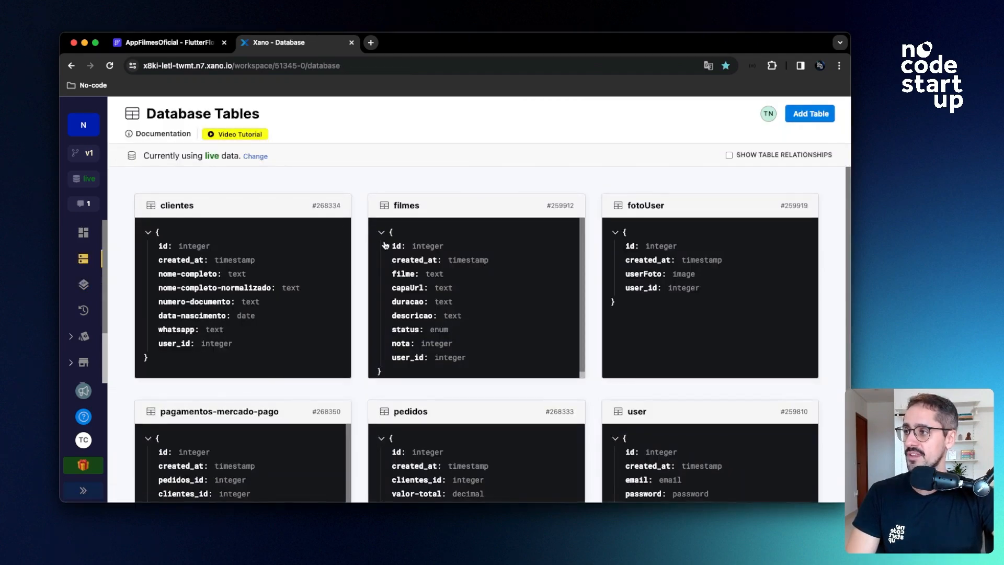
left_click(419, 242)
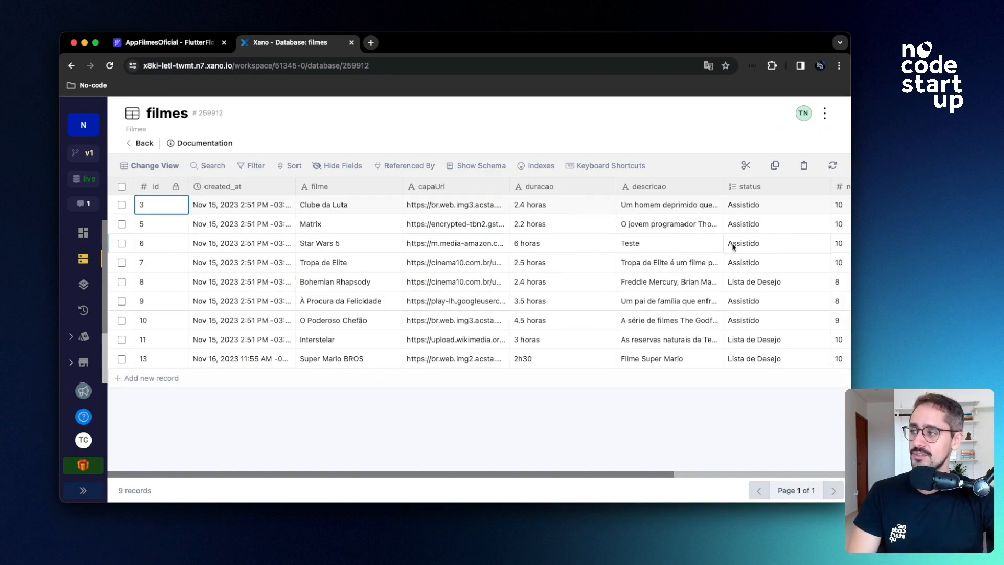
scroll(758, 276, "right", 9)
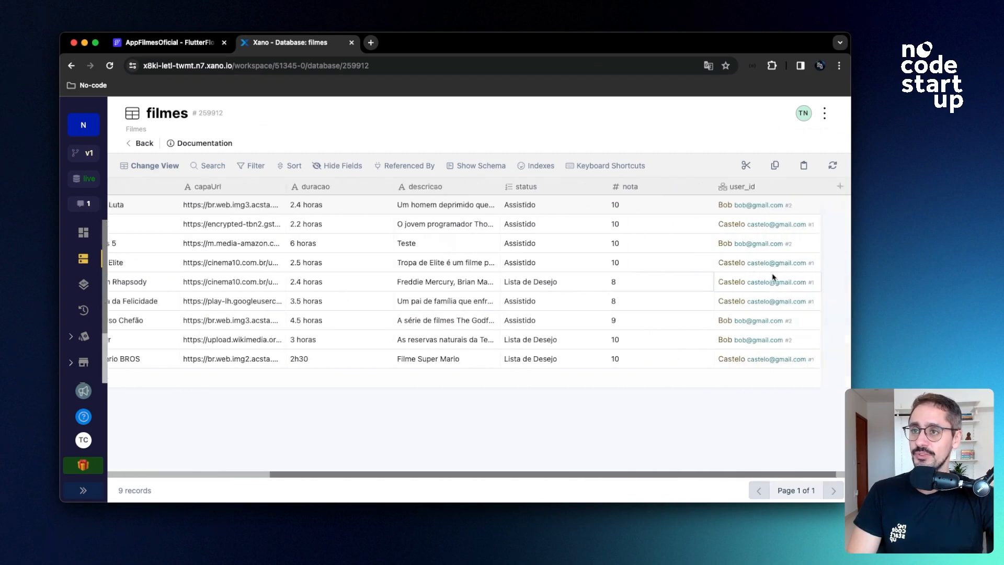
Reopen the GET /filmes endpoint in the Projeto Filmes API group, run it again and review the returned records
left_click(86, 234)
left_click(83, 284)
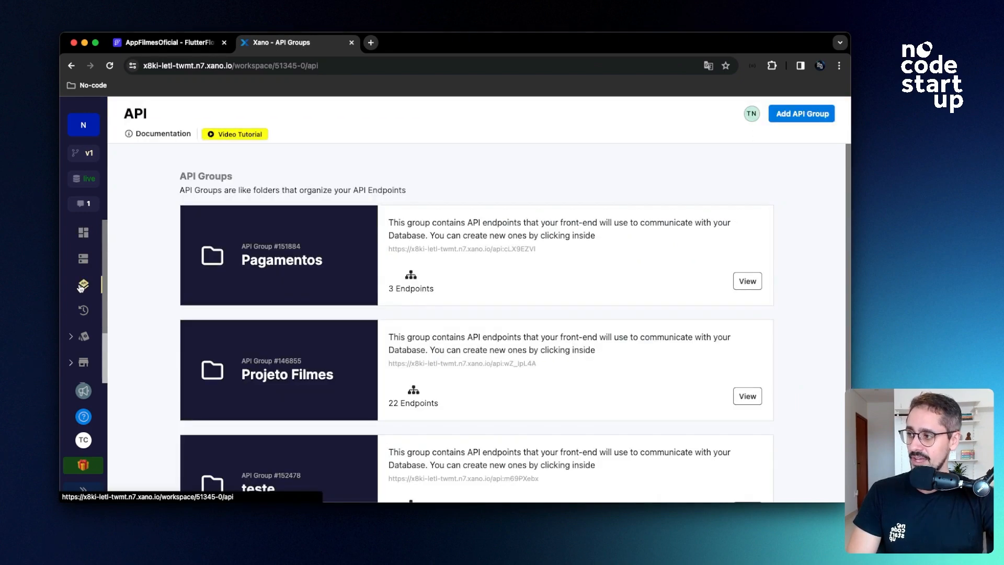
left_click(472, 339)
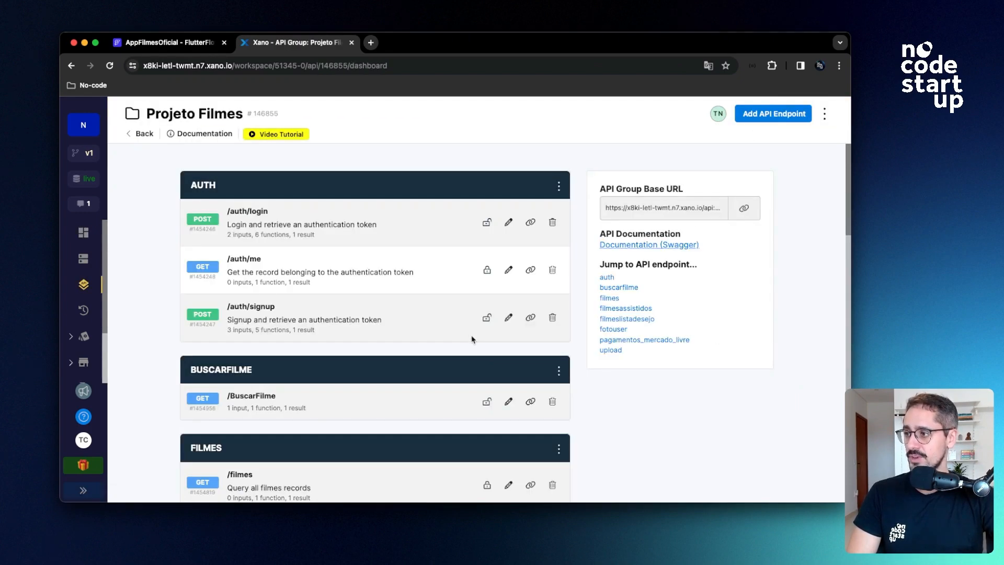
scroll(472, 339, "down", 3)
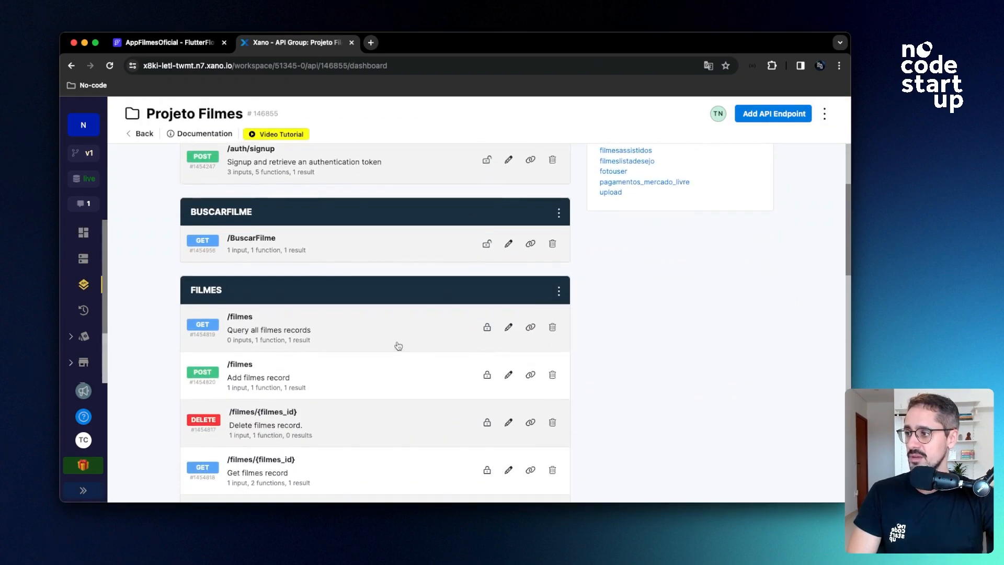
left_click(397, 345)
left_click(772, 121)
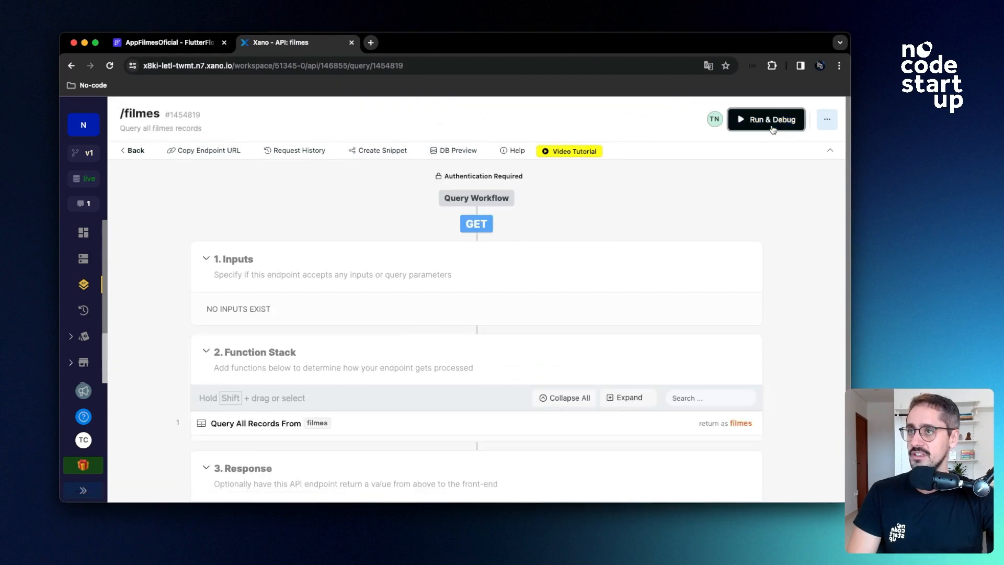
left_click(815, 482)
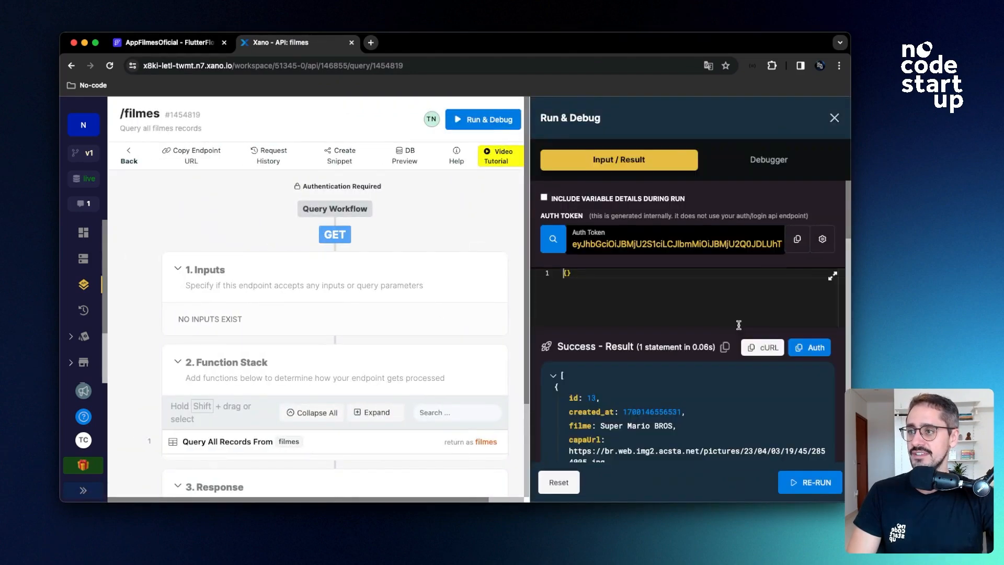
scroll(565, 342, "down", 5)
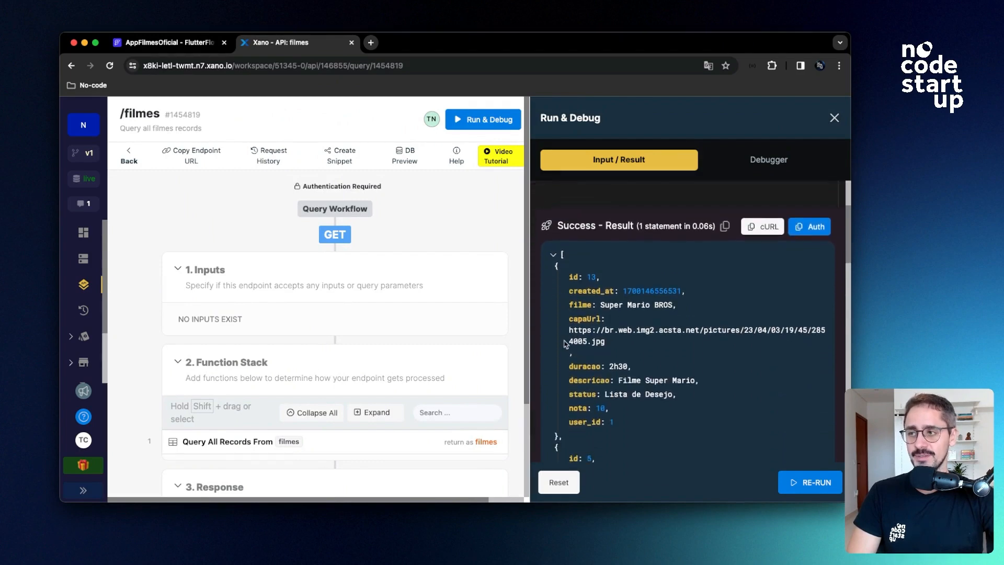
scroll(565, 343, "up", 1)
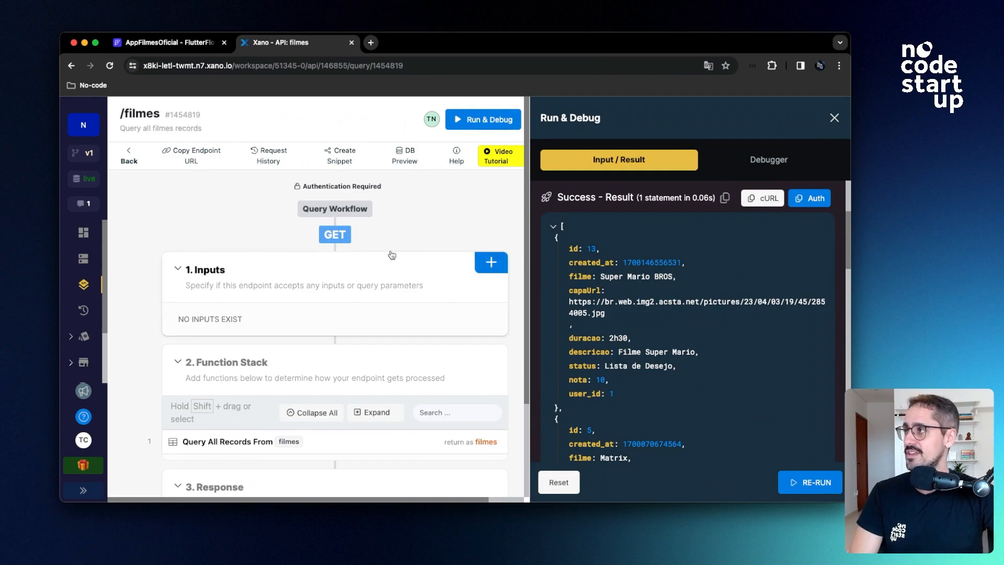
Switch to FlutterFlow and open the response and test settings of the GET Todos Filmes API call, discarding the other call's unsaved changes
left_click(180, 46)
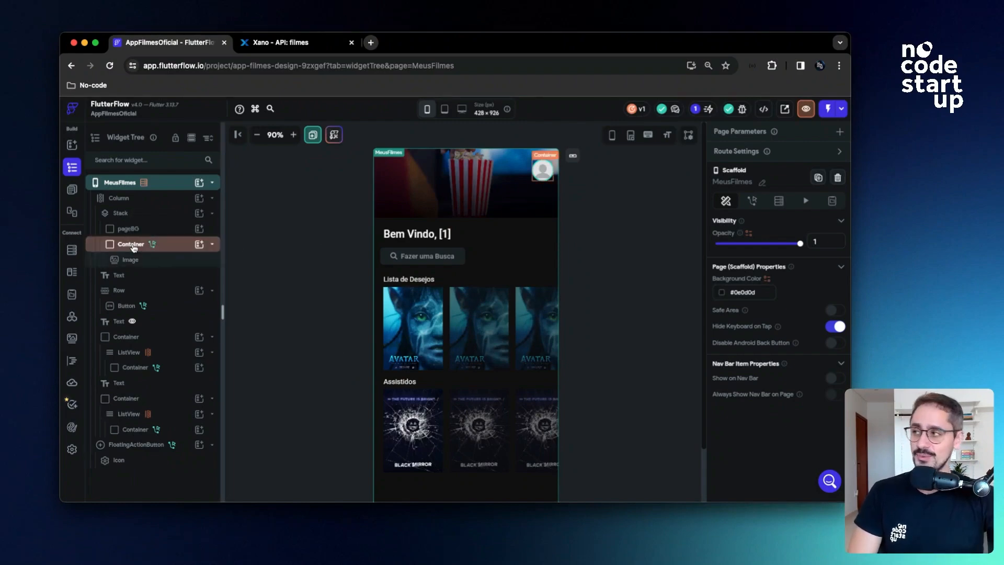
left_click(72, 317)
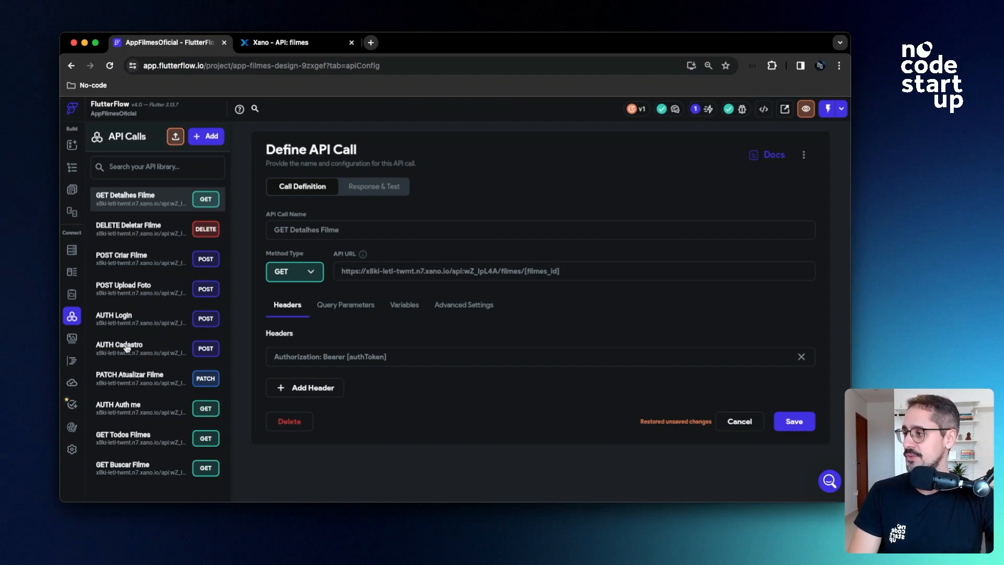
left_click(131, 440)
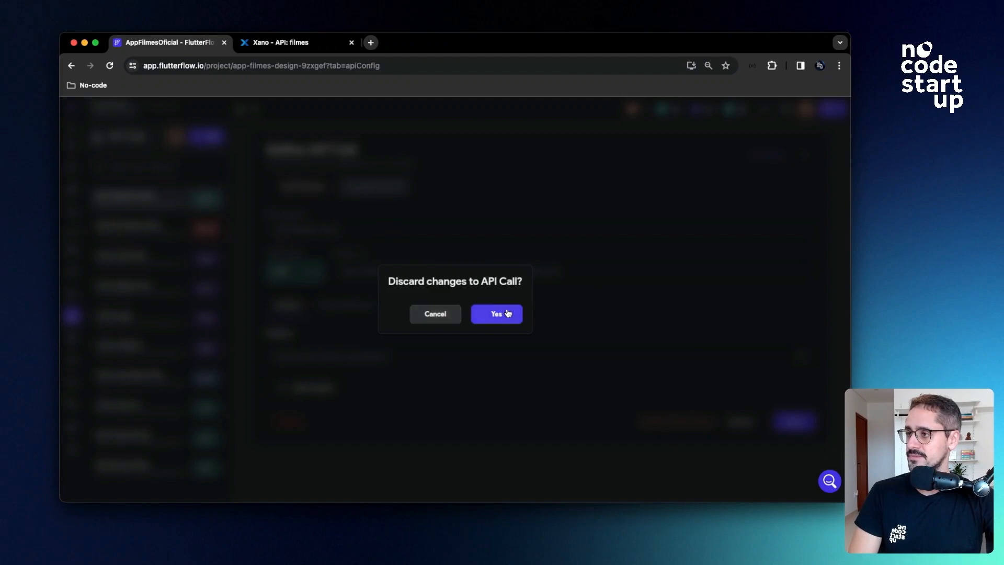
left_click(506, 313)
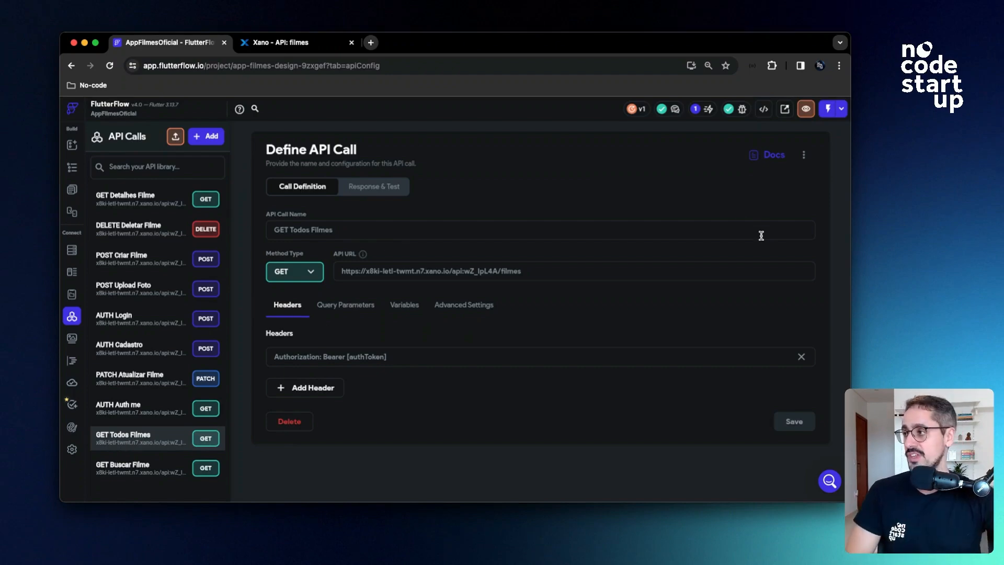
left_click(368, 185)
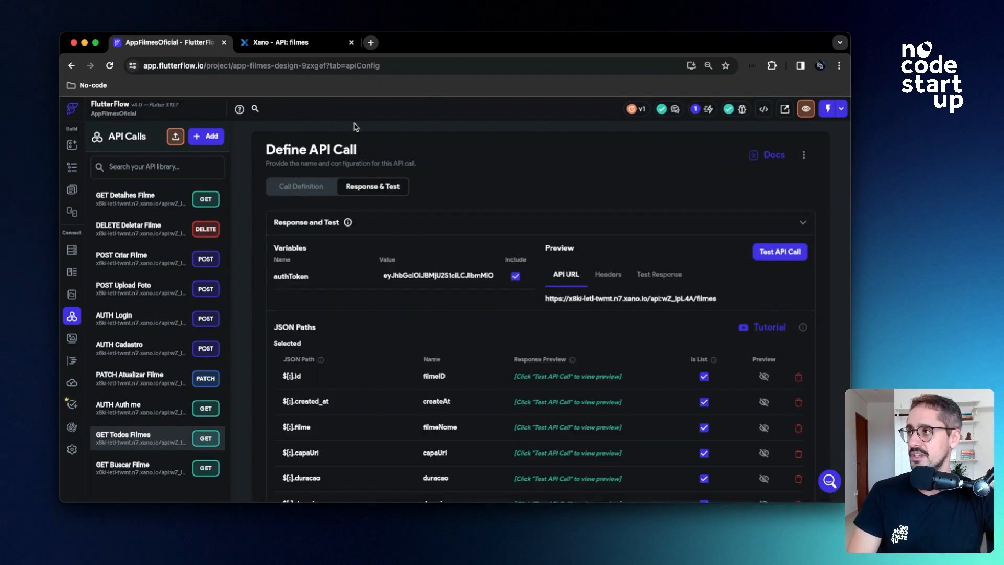
Copy the auth token from the Xano /filmes run and paste it as the authToken test value in FlutterFlow's GET Todos Filmes call
left_click(326, 44)
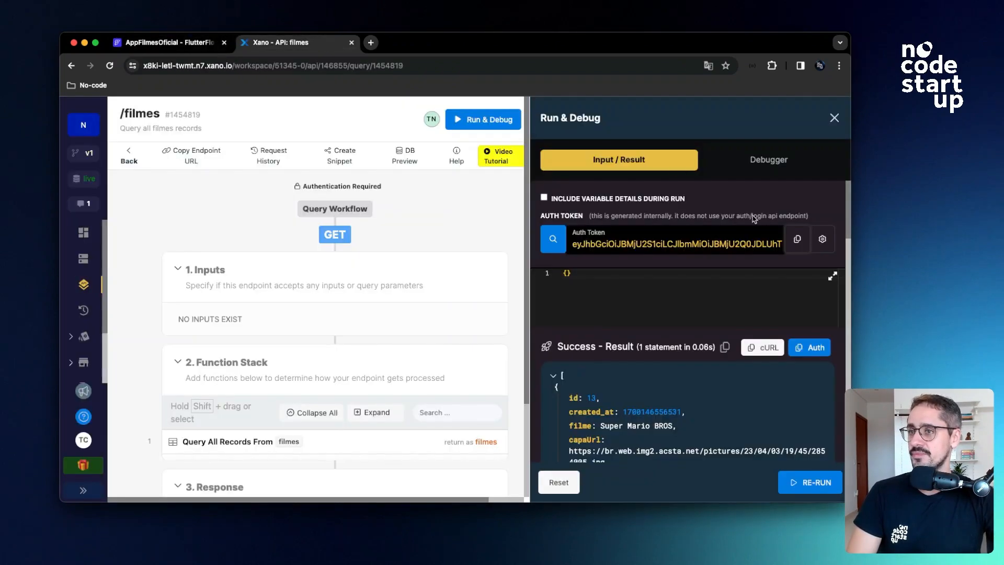
left_click(794, 245)
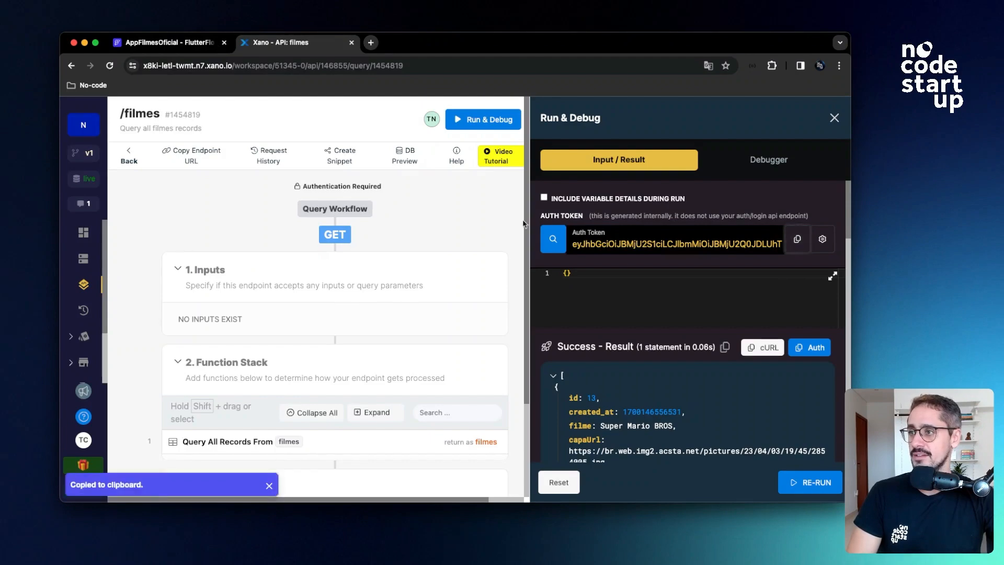
left_click(206, 42)
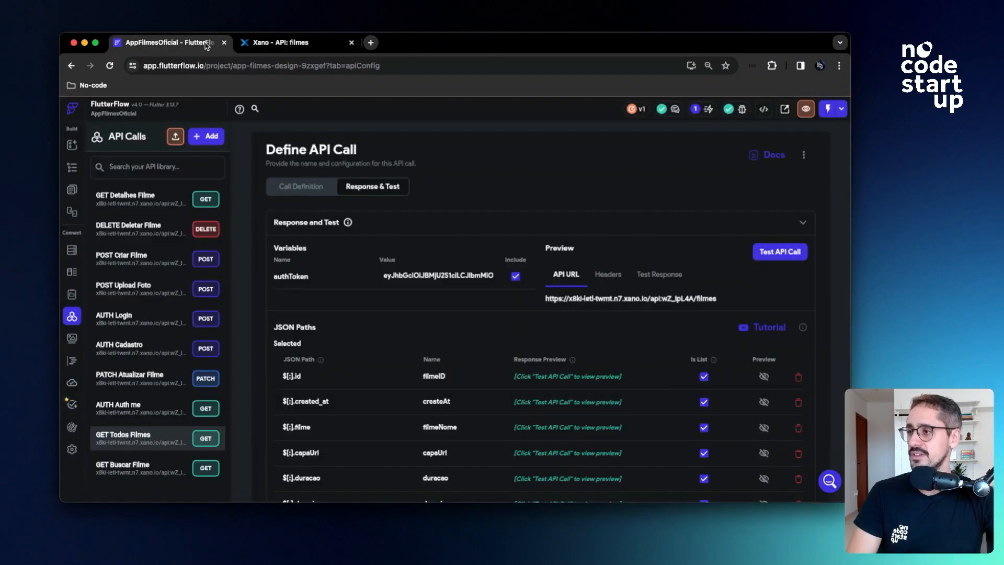
left_click(437, 279)
key("ctrl+a")
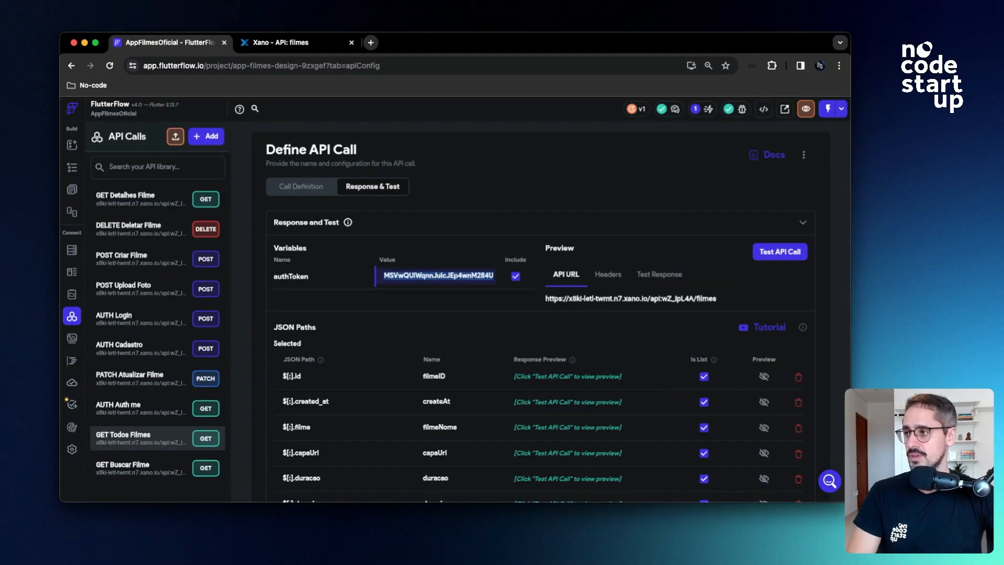
key("BackSpace")
key("super+v")
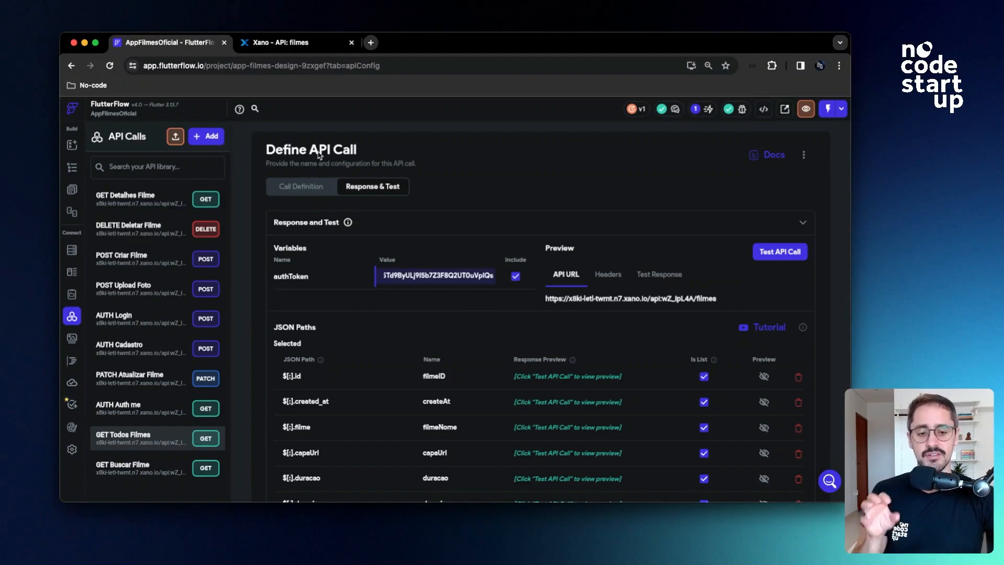
Review the /filmes run result in Xano and test the GET Todos Filmes API call in FlutterFlow
left_click(277, 42)
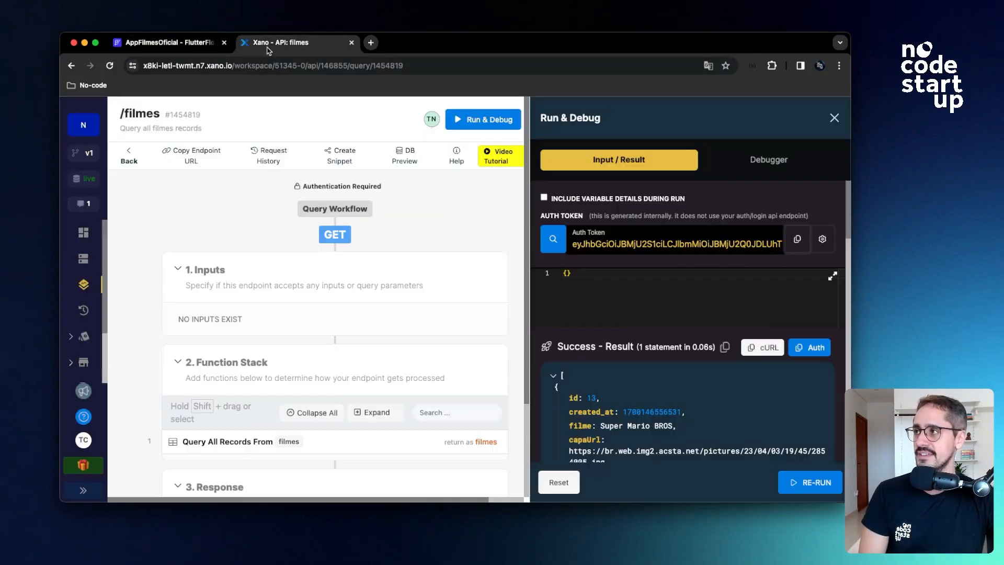
scroll(571, 402, "down", 10)
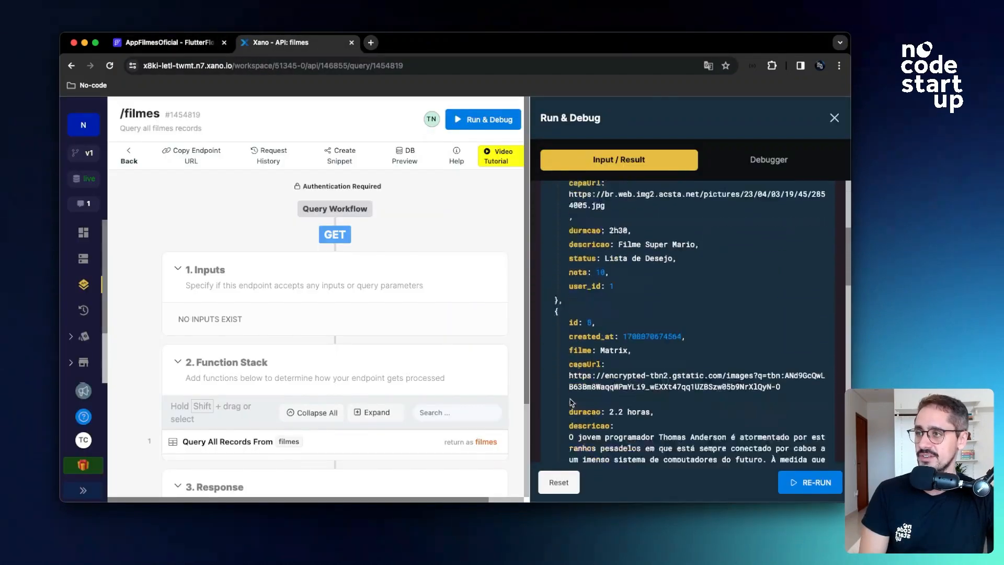
left_click(191, 45)
left_click(780, 252)
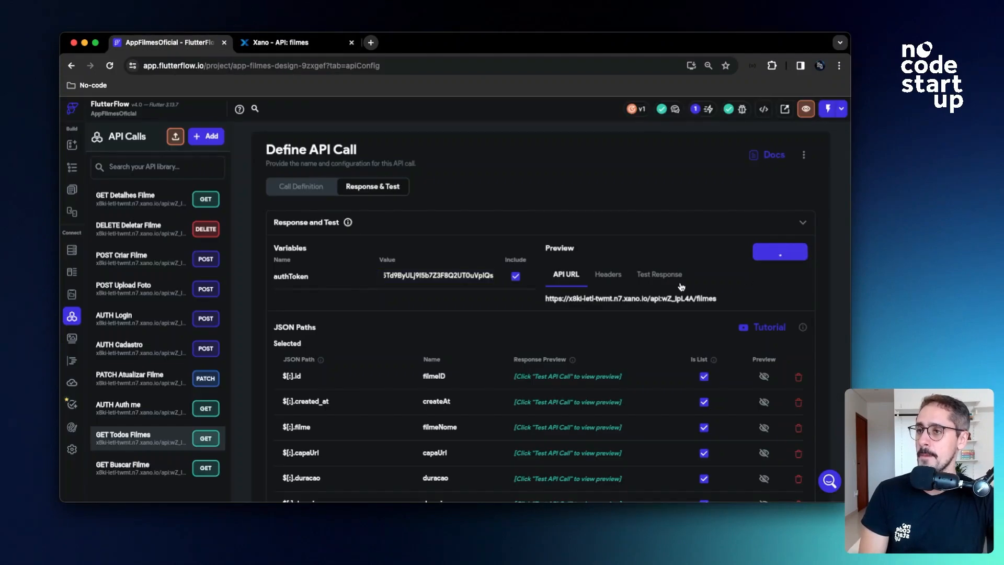
Examine the film records in the test response and the call's list of selected JSON paths with their response previews
scroll(510, 351, "down", 5)
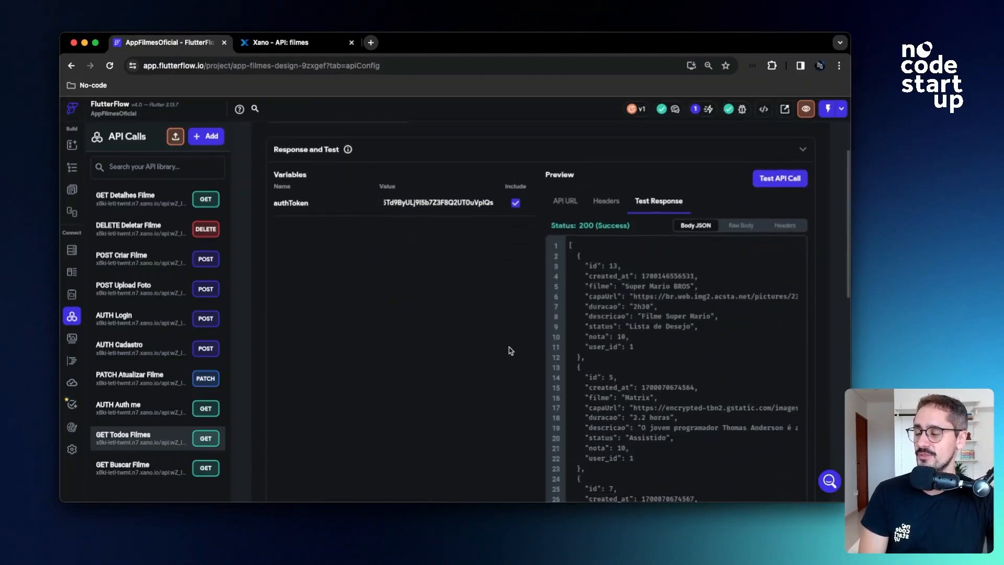
scroll(511, 351, "down", 3)
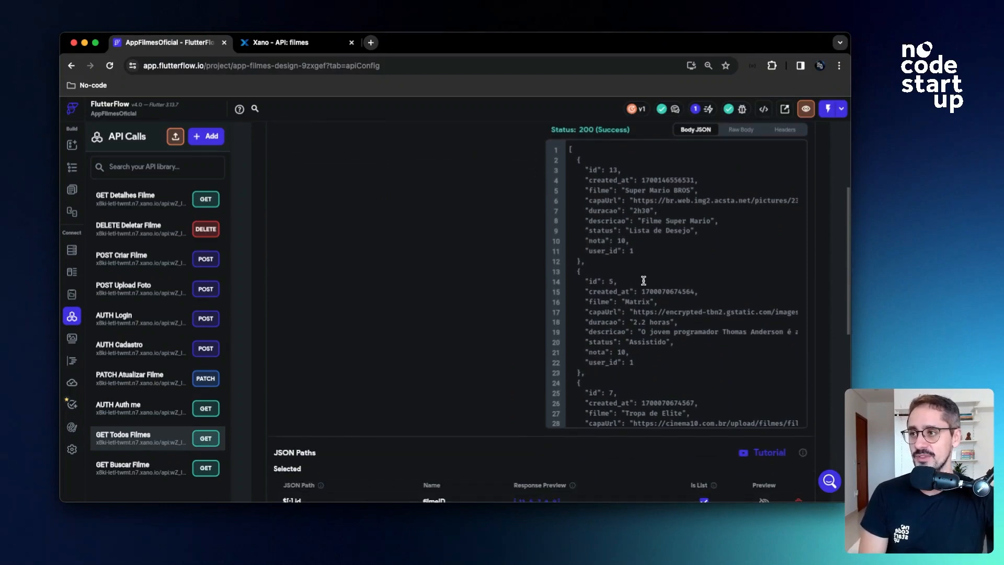
scroll(643, 281, "down", 5)
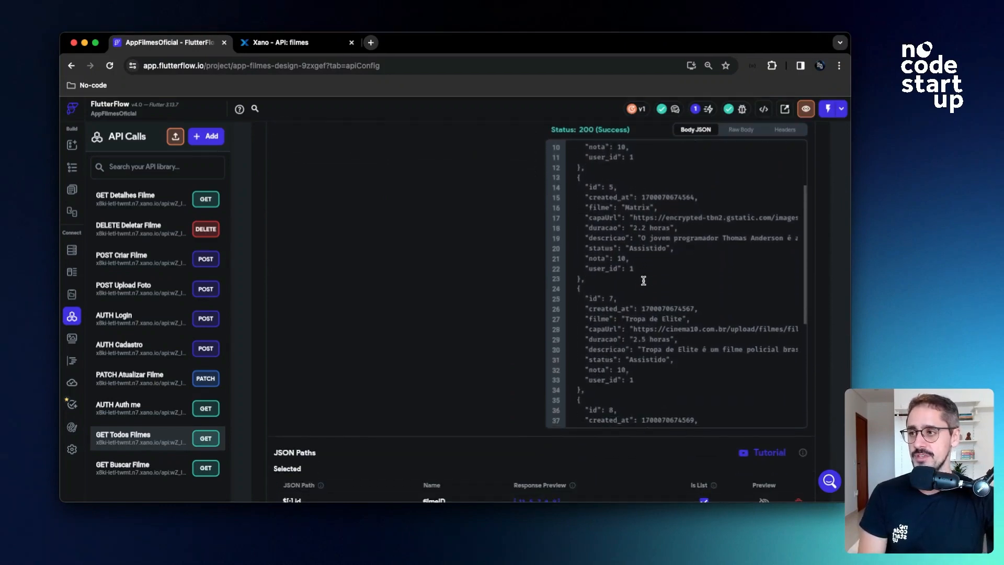
scroll(643, 280, "down", 7)
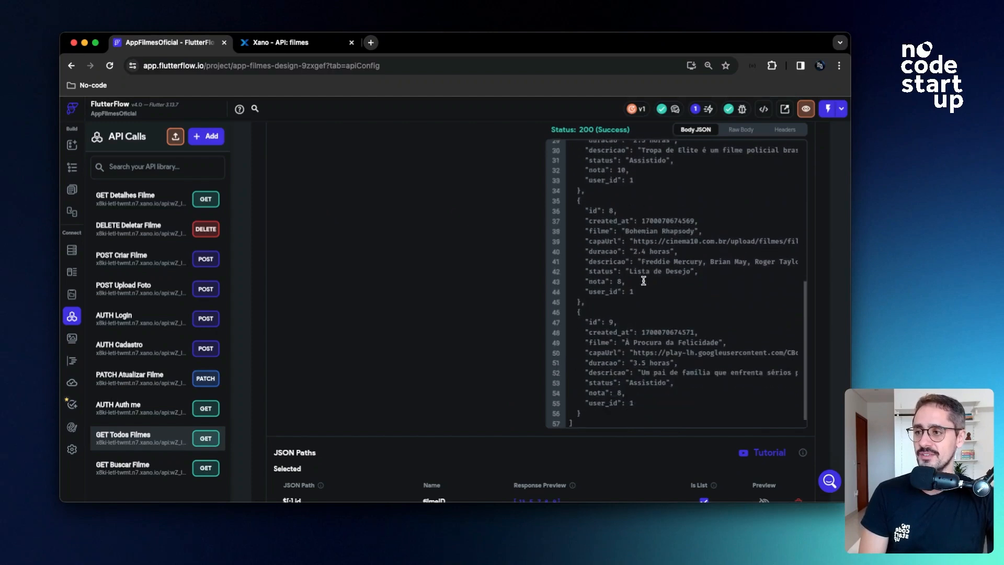
scroll(643, 281, "down", 2)
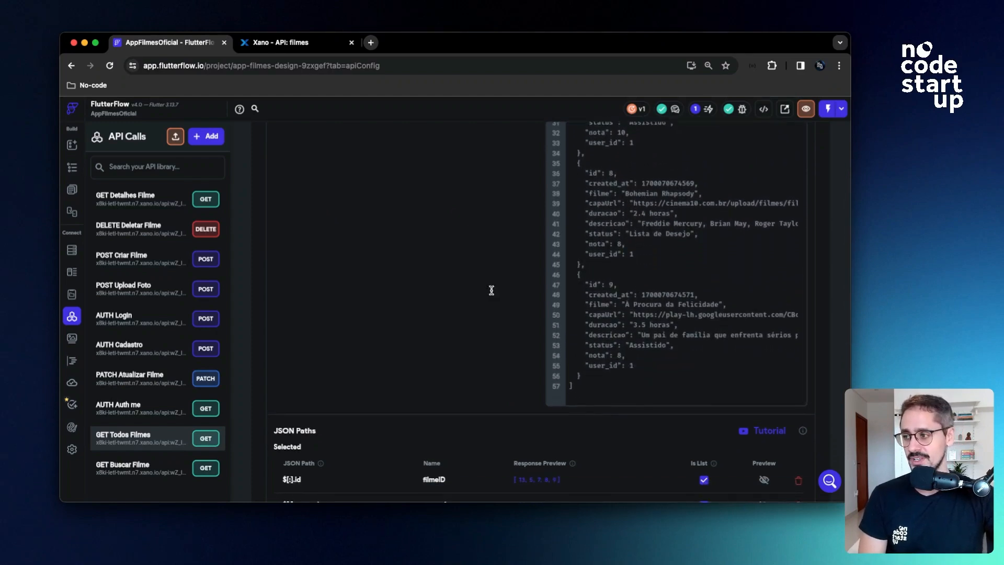
scroll(457, 306, "down", 5)
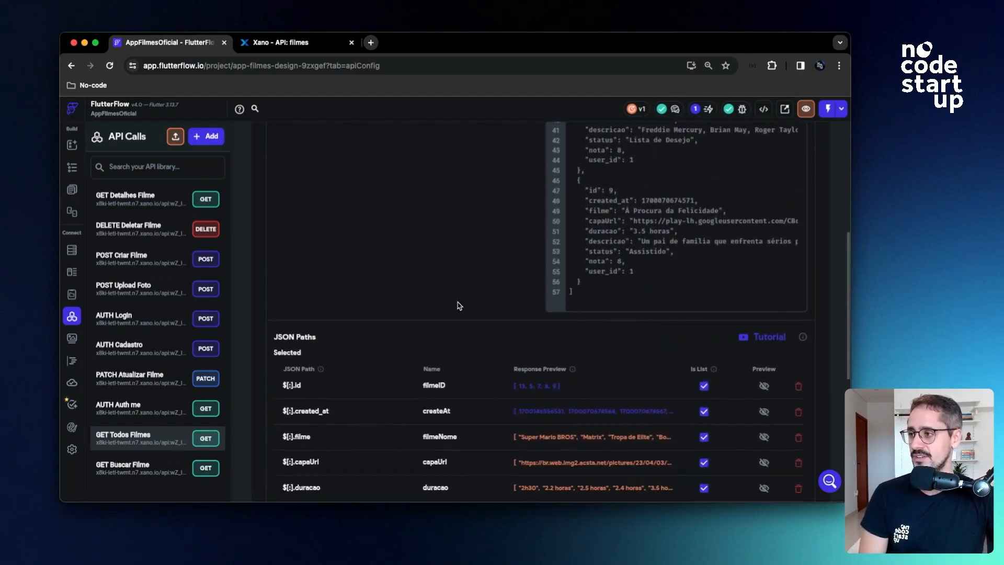
scroll(457, 306, "down", 6)
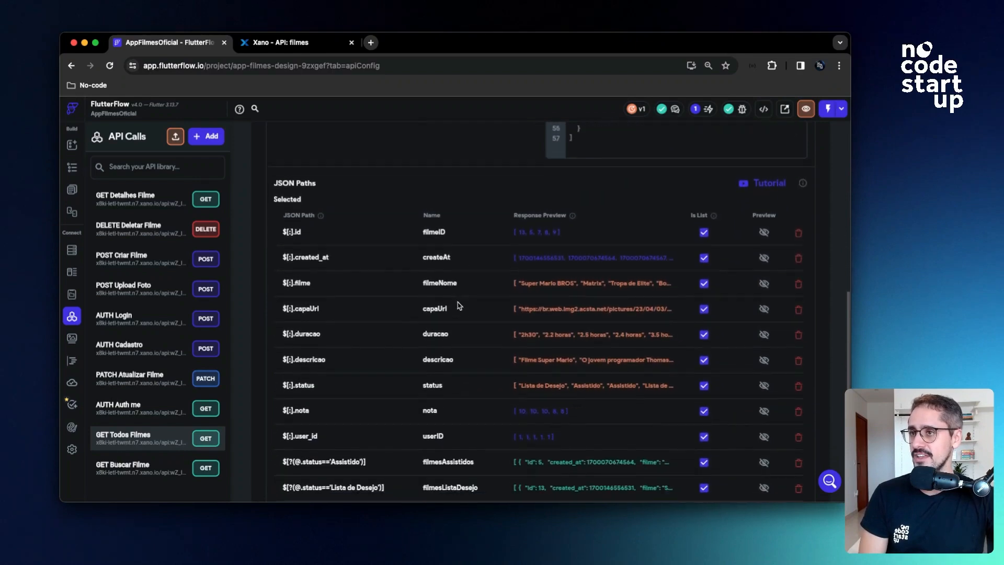
scroll(458, 306, "down", 1)
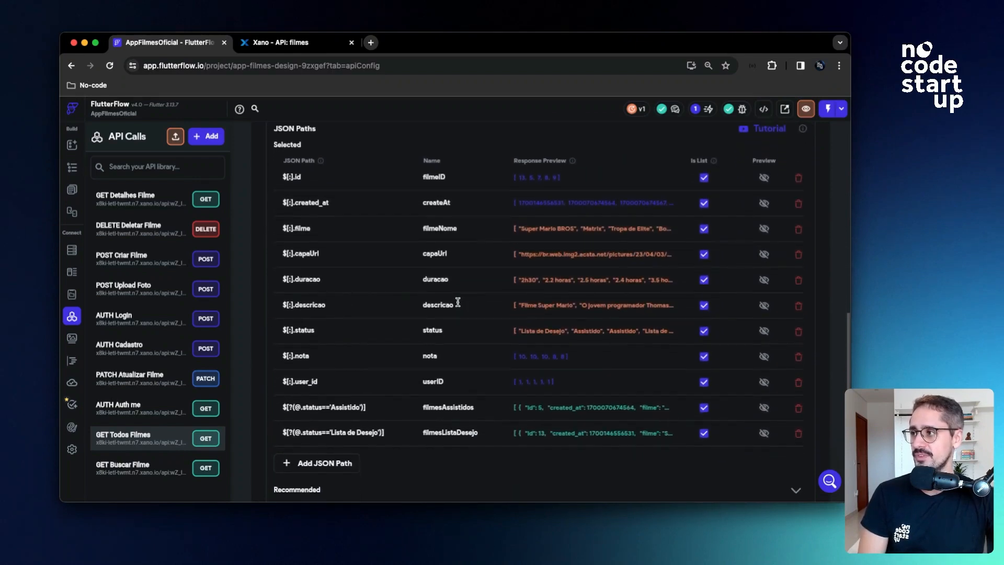
Preview the values extracted by the $[:].id and $[:].filme JSON paths, closing each preview after viewing it
left_click(306, 181)
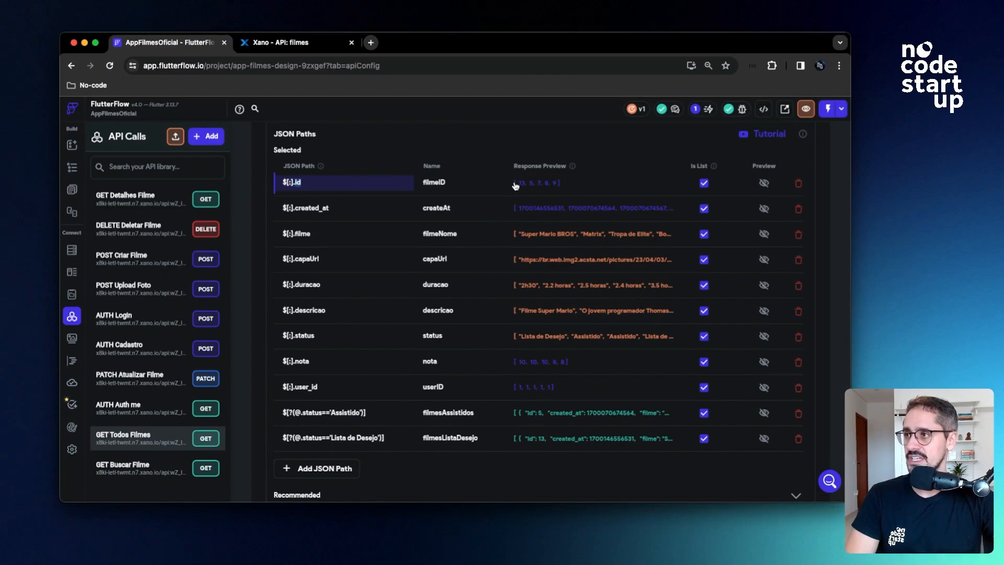
mouse_move(555, 186)
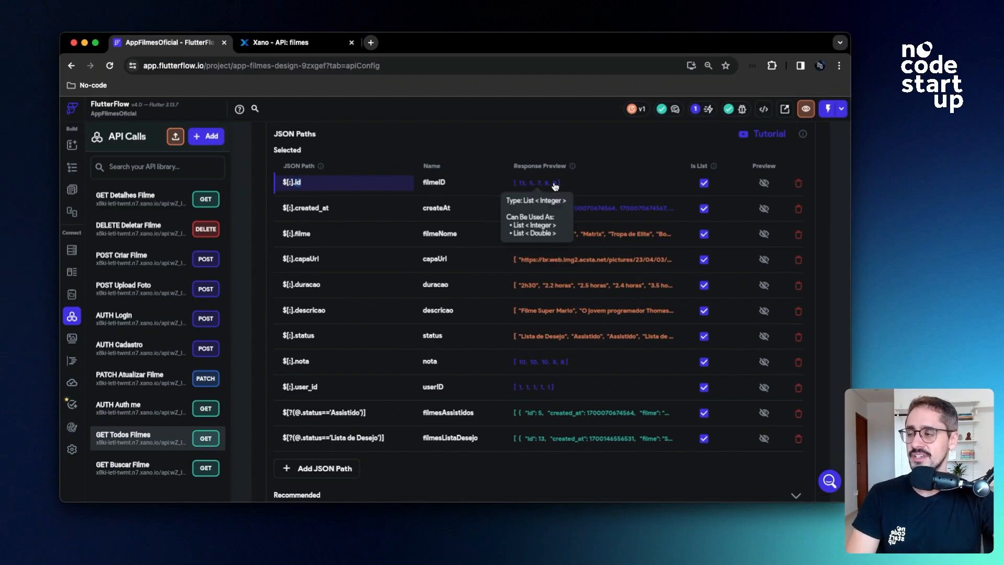
left_click(766, 182)
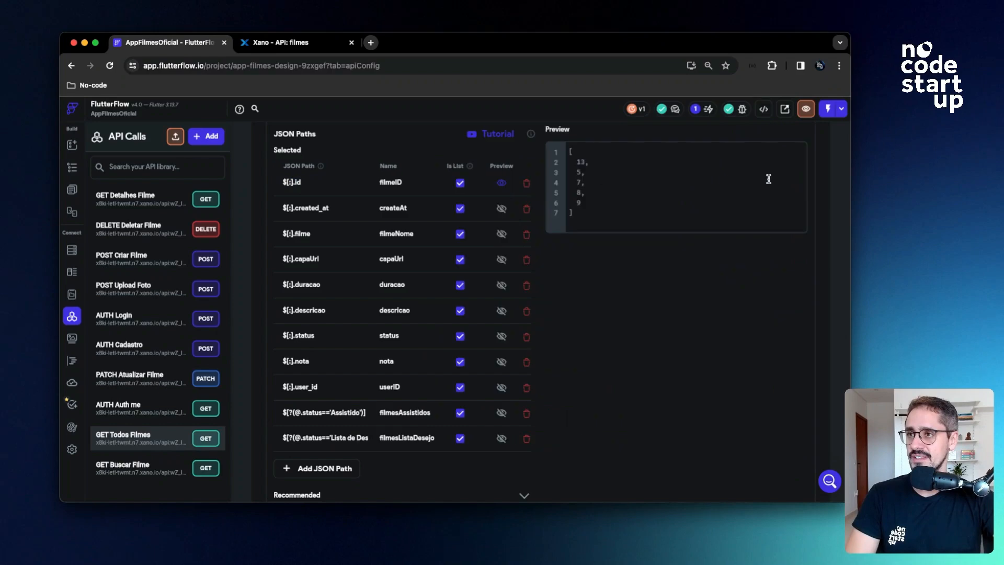
left_click(501, 183)
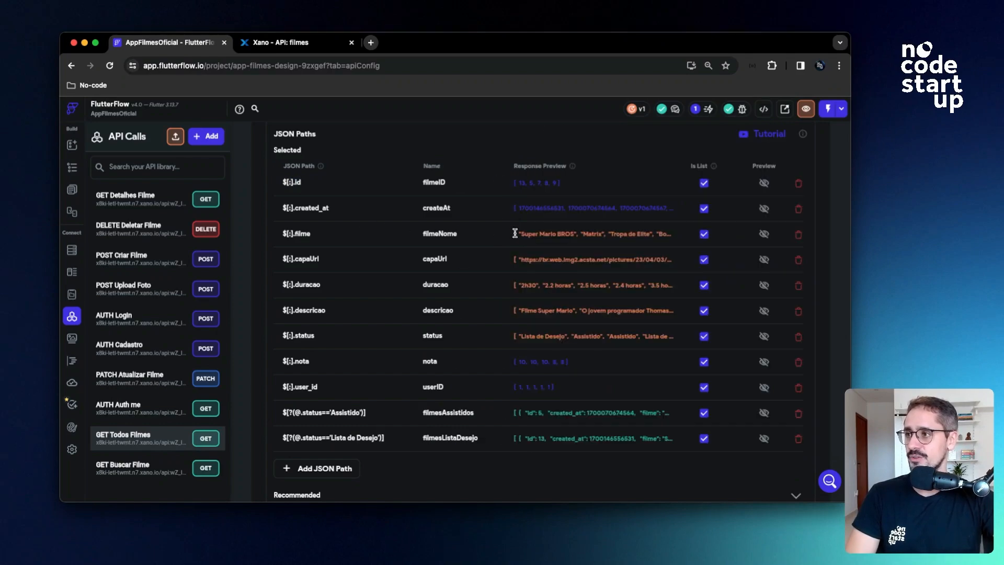
left_click(763, 236)
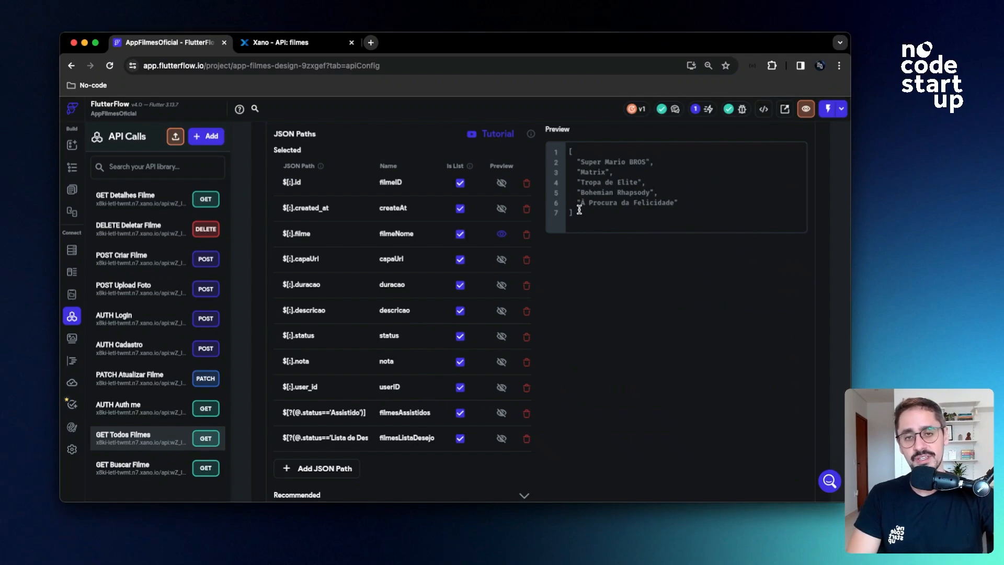
left_click(501, 235)
scroll(472, 349, "down", 3)
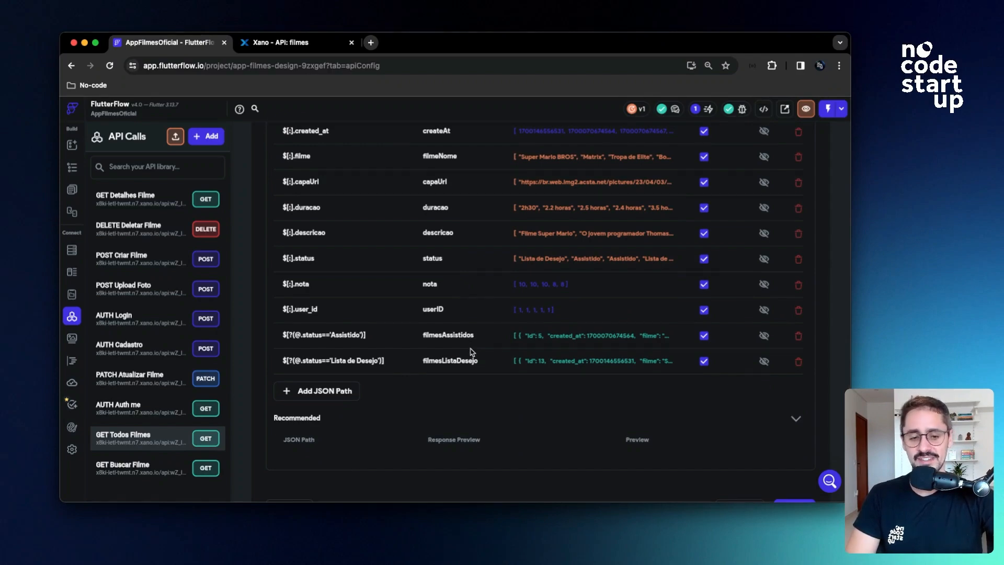
scroll(472, 352, "up", 4)
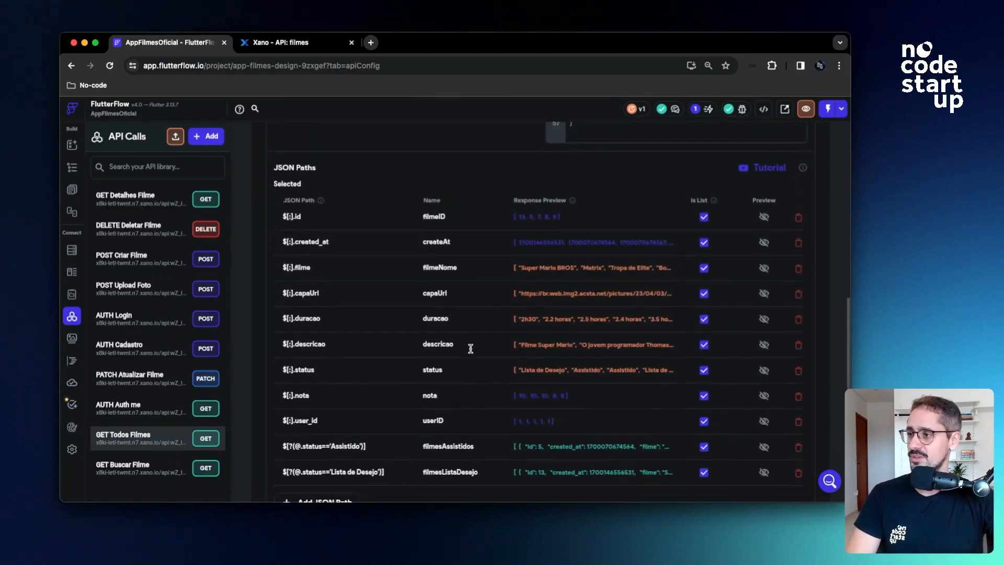
scroll(470, 348, "down", 1)
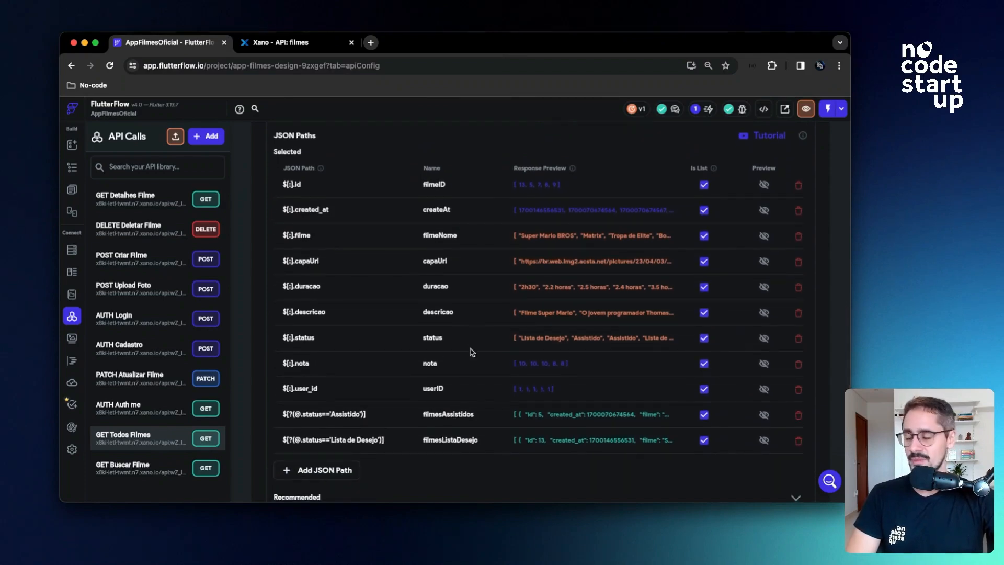
left_click(278, 43)
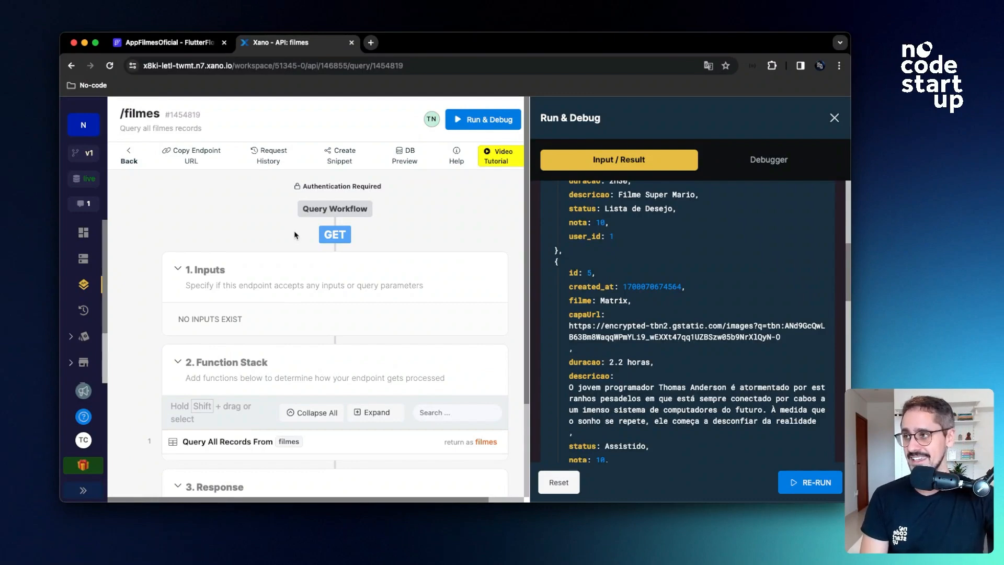
left_click(158, 46)
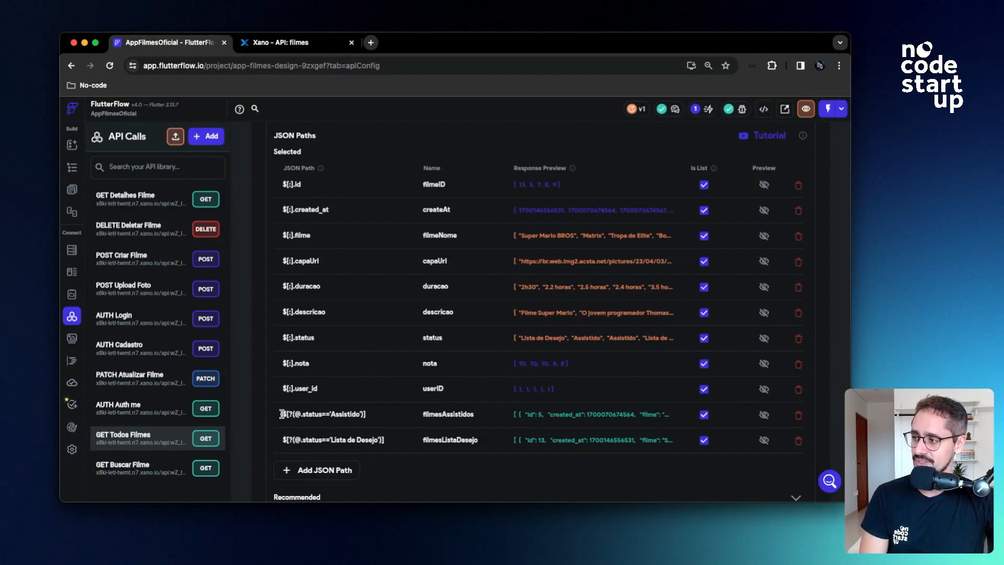
Preview the $[?(@.status=='Assistido')] JSON path and highlight the status lines of the Tropa de Elite and Matrix records
left_click_drag(299, 413, 385, 411)
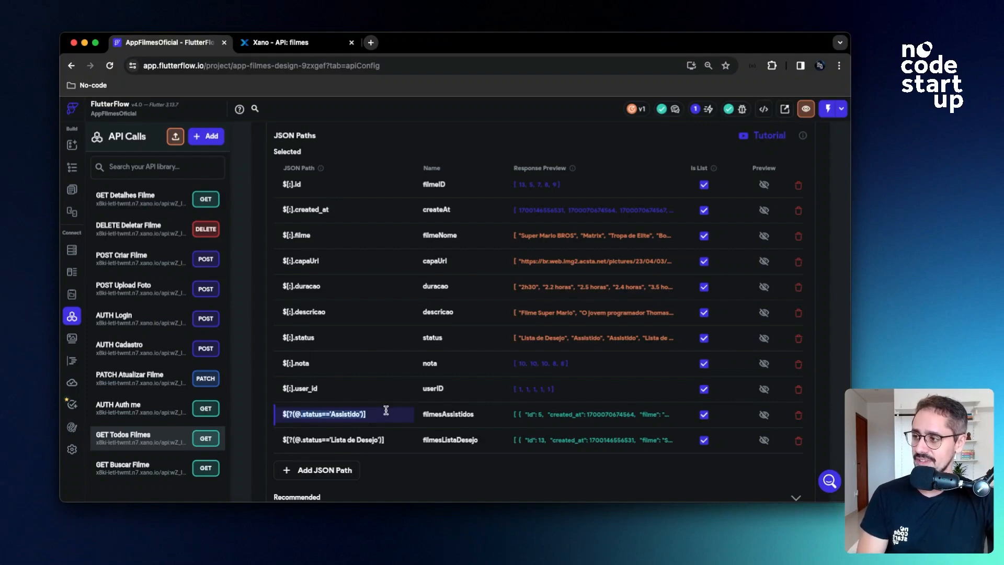
left_click(301, 414)
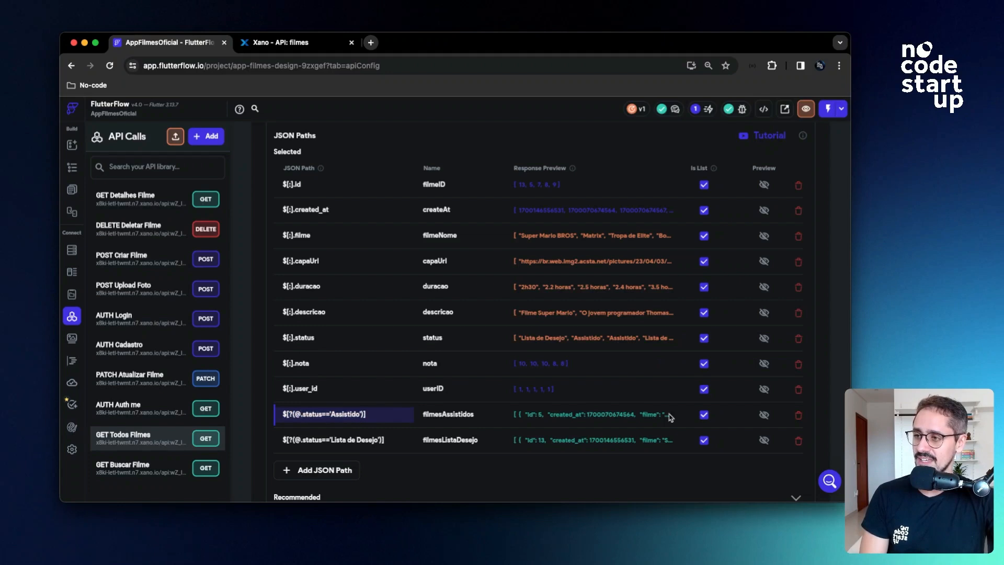
left_click(763, 415)
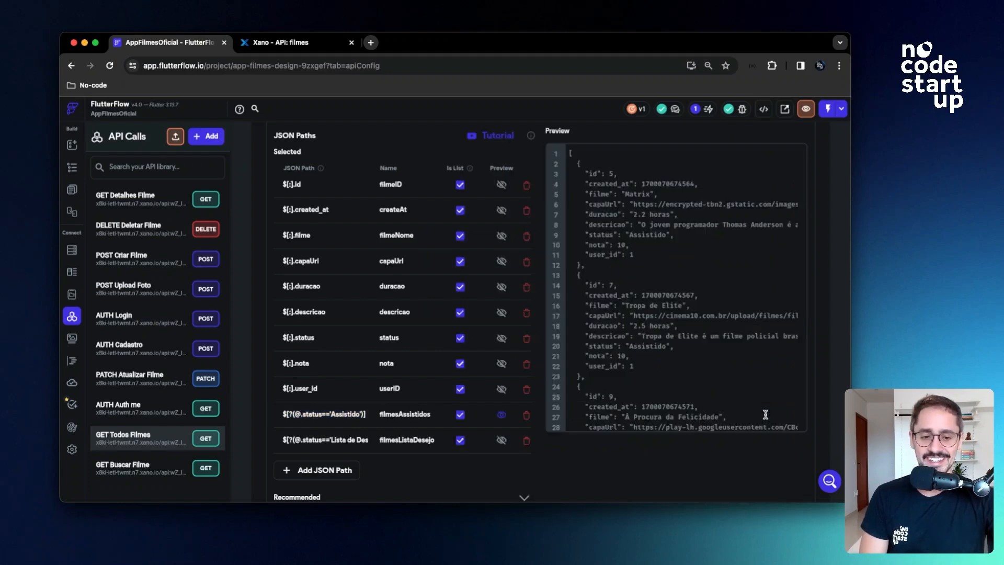
scroll(765, 414, "down", 5)
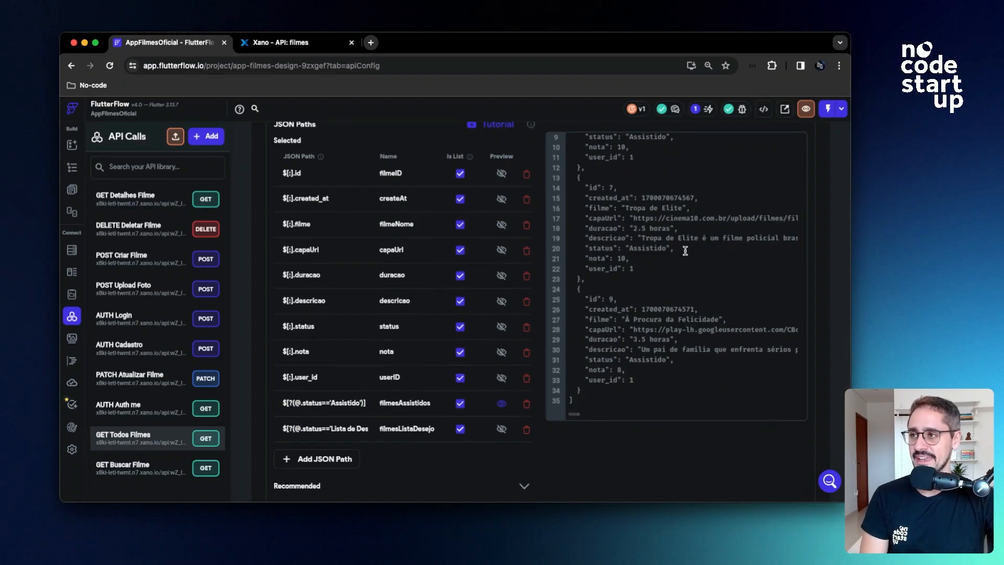
left_click_drag(593, 250, 587, 247)
scroll(587, 247, "up", 3)
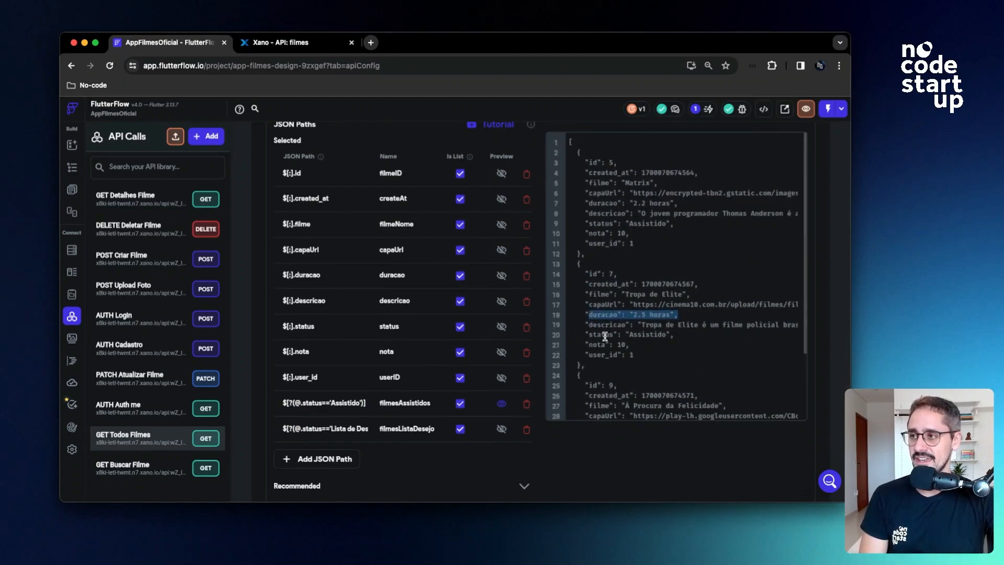
triple_click(604, 335)
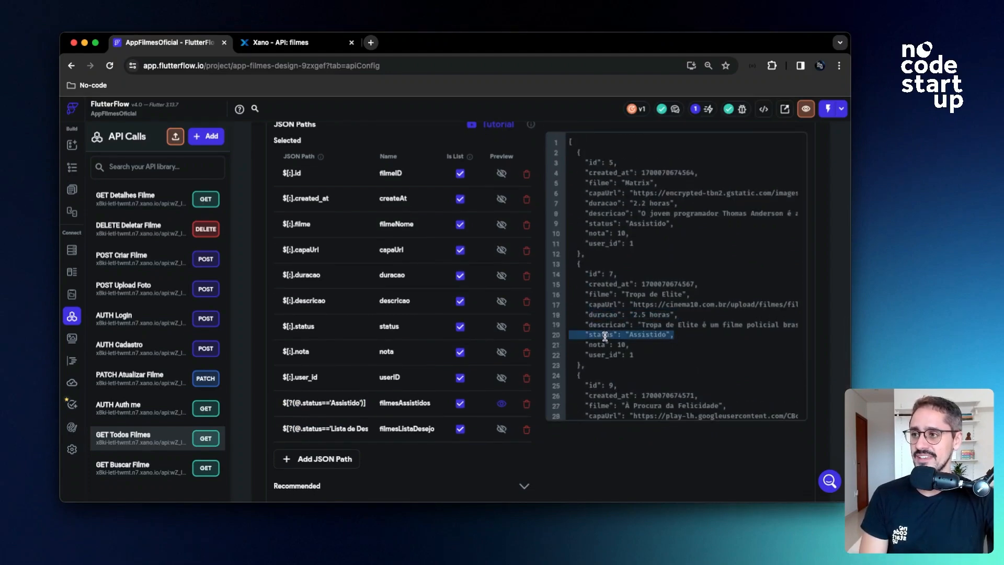
triple_click(636, 225)
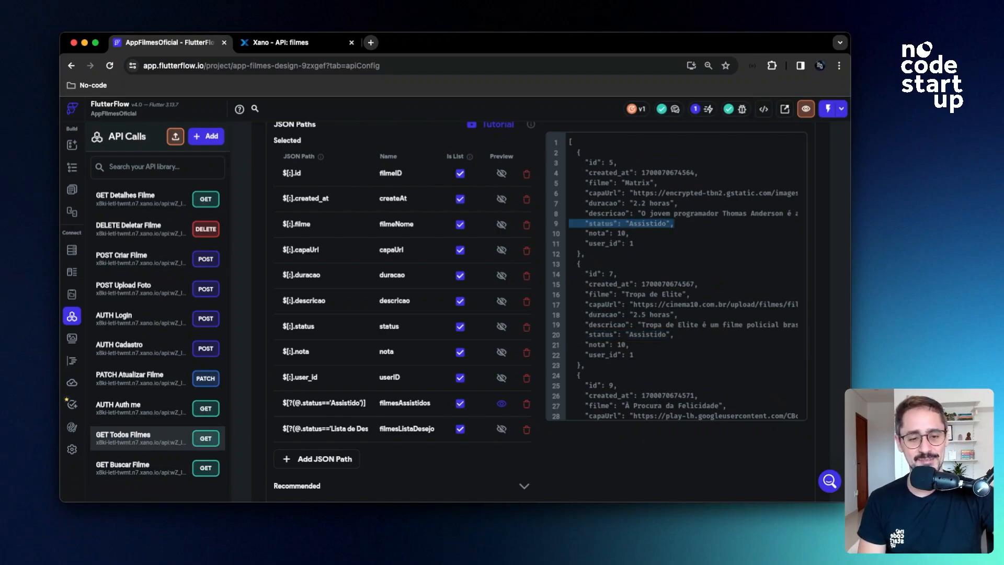